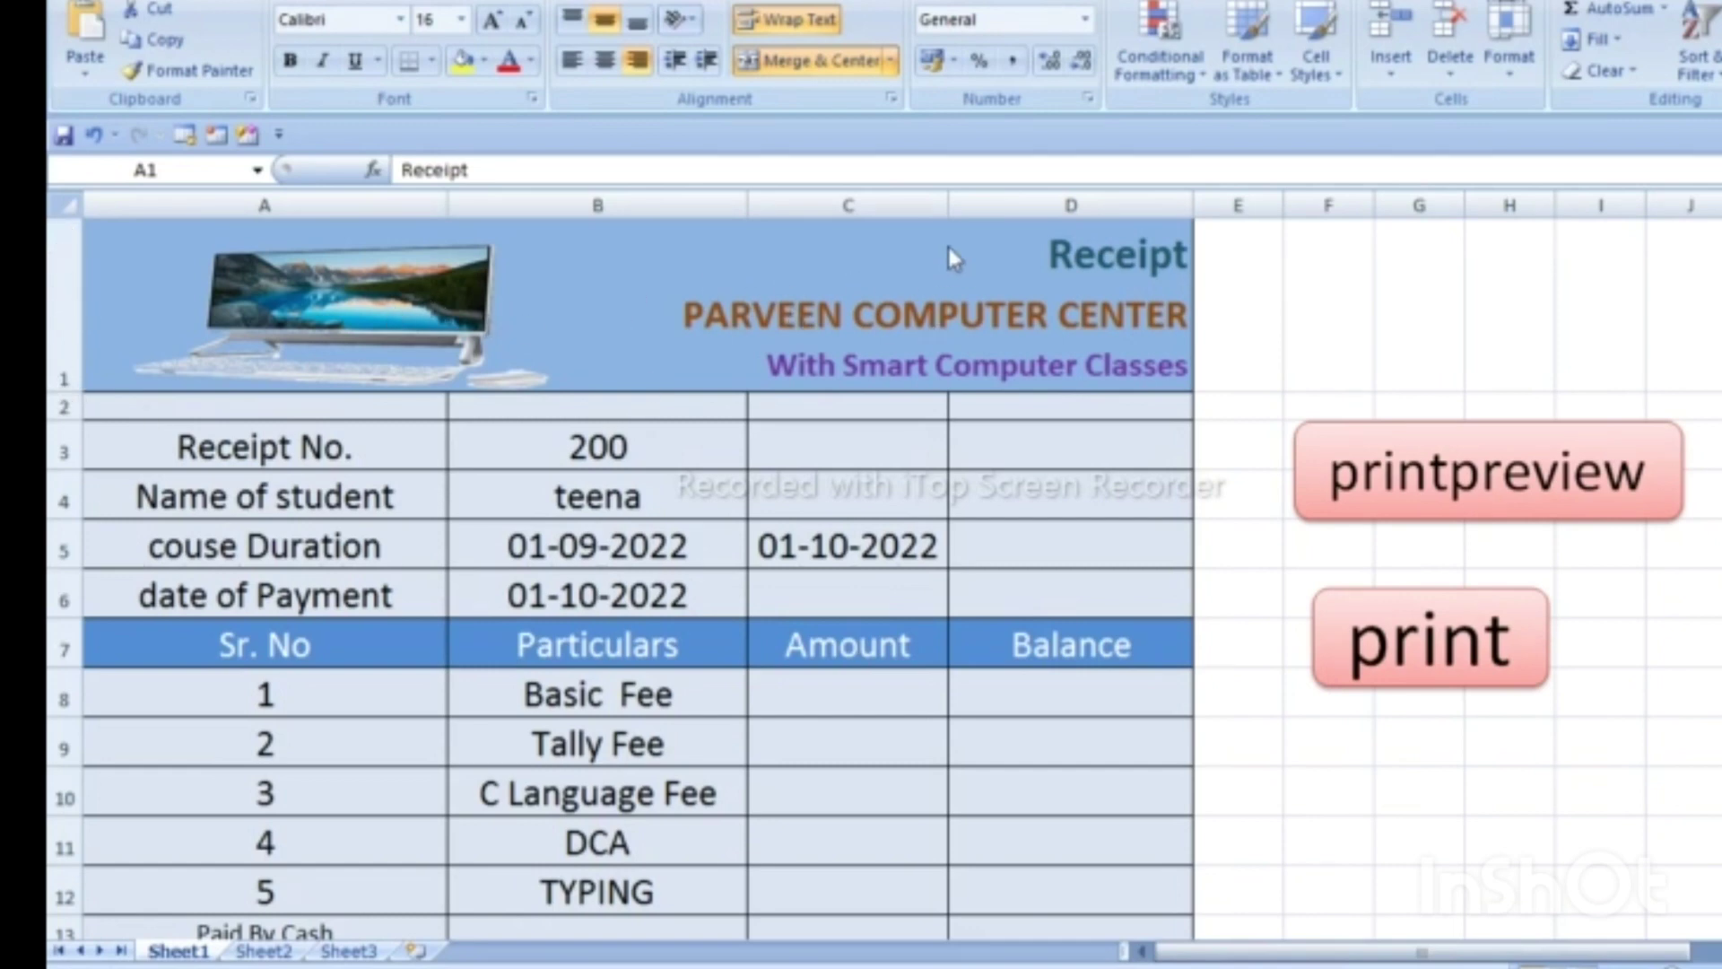
# - Select the receipt header cell A1 and look over the receipt sheet
pyautogui.click(987, 314)
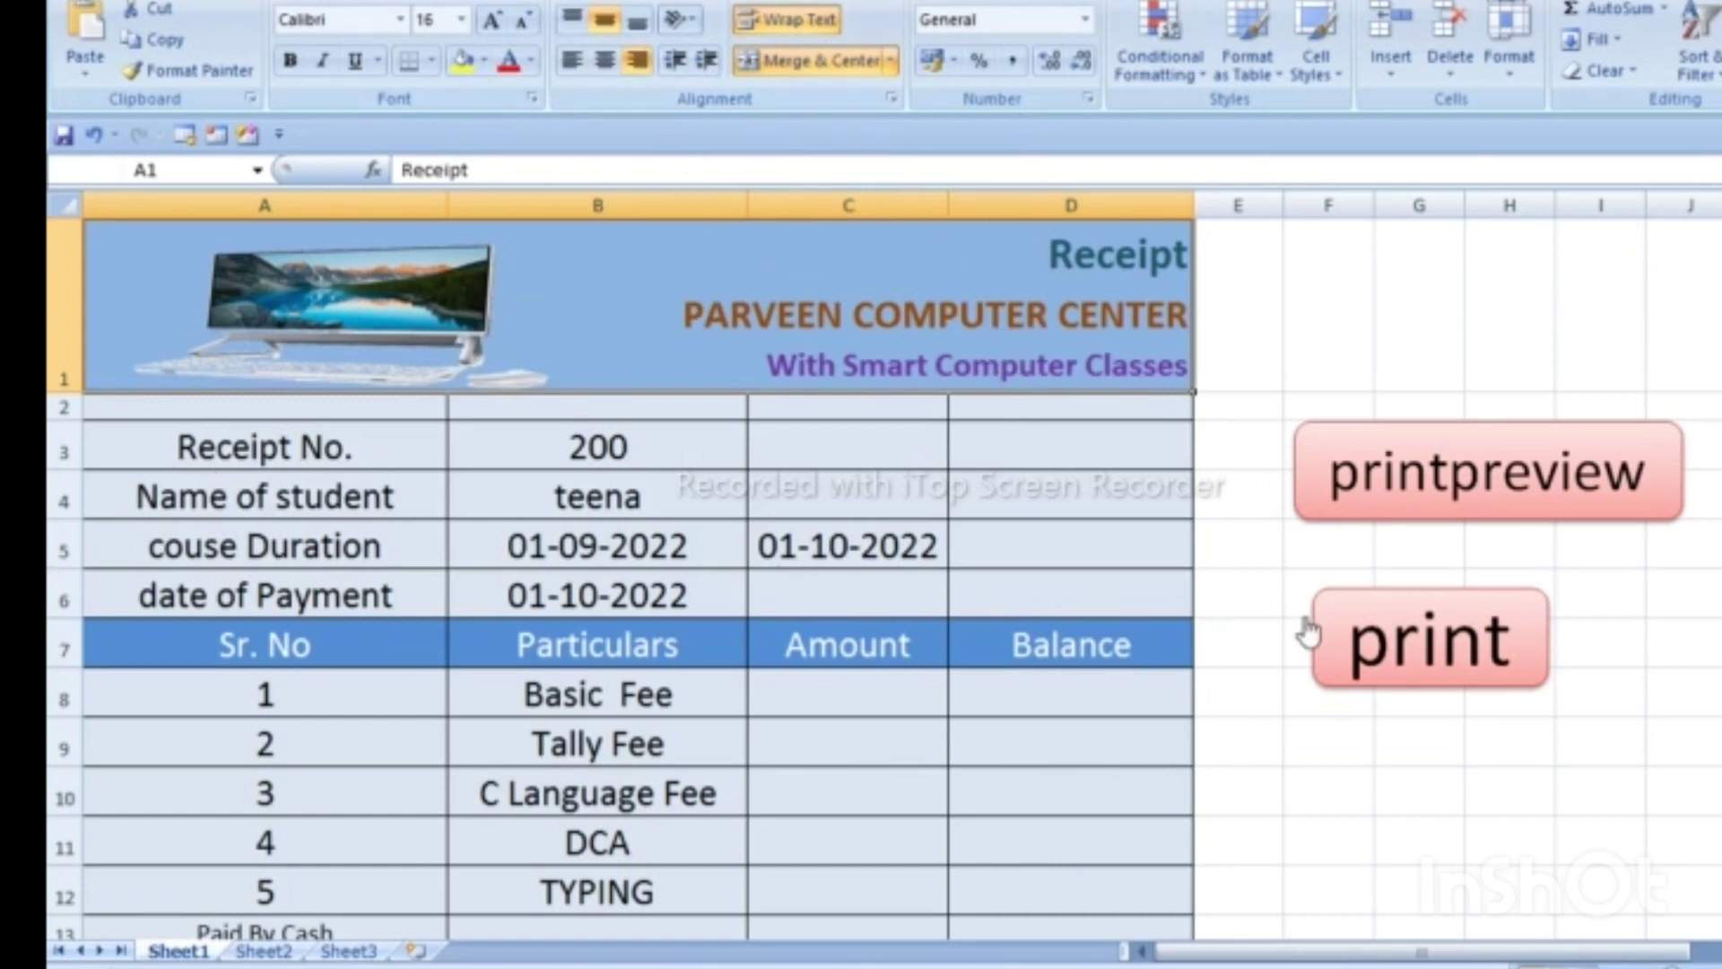
pyautogui.scroll(-1, 619, 538)
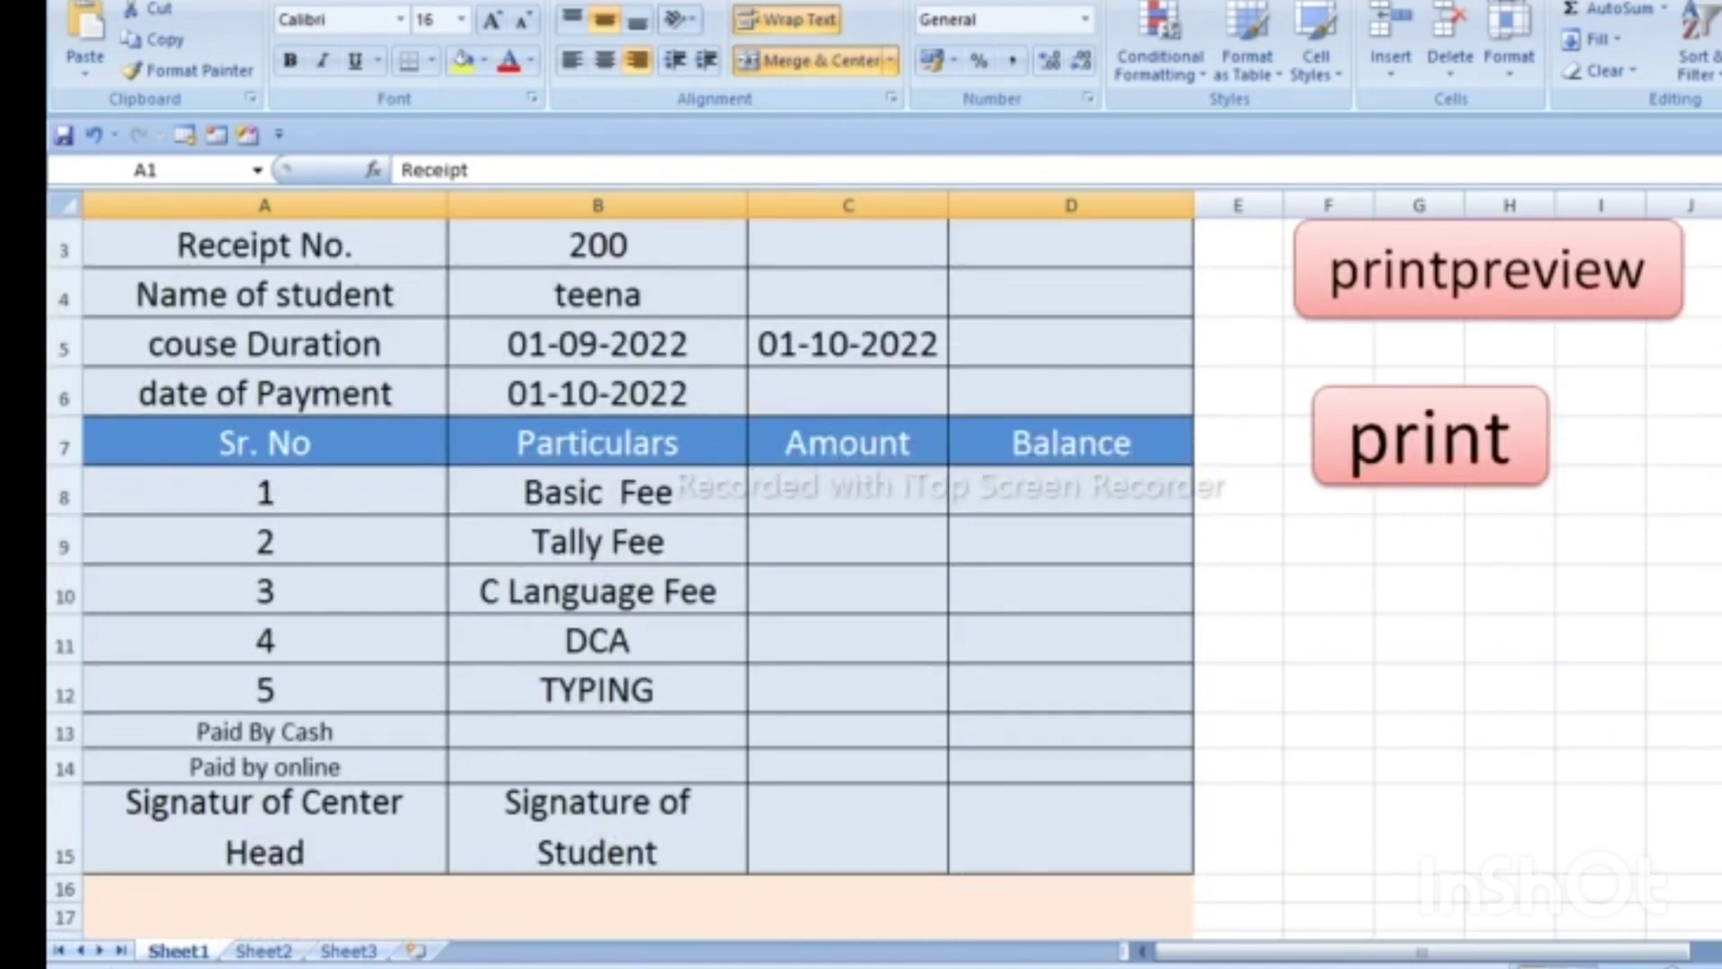
pyautogui.scroll(1, 1715, 480)
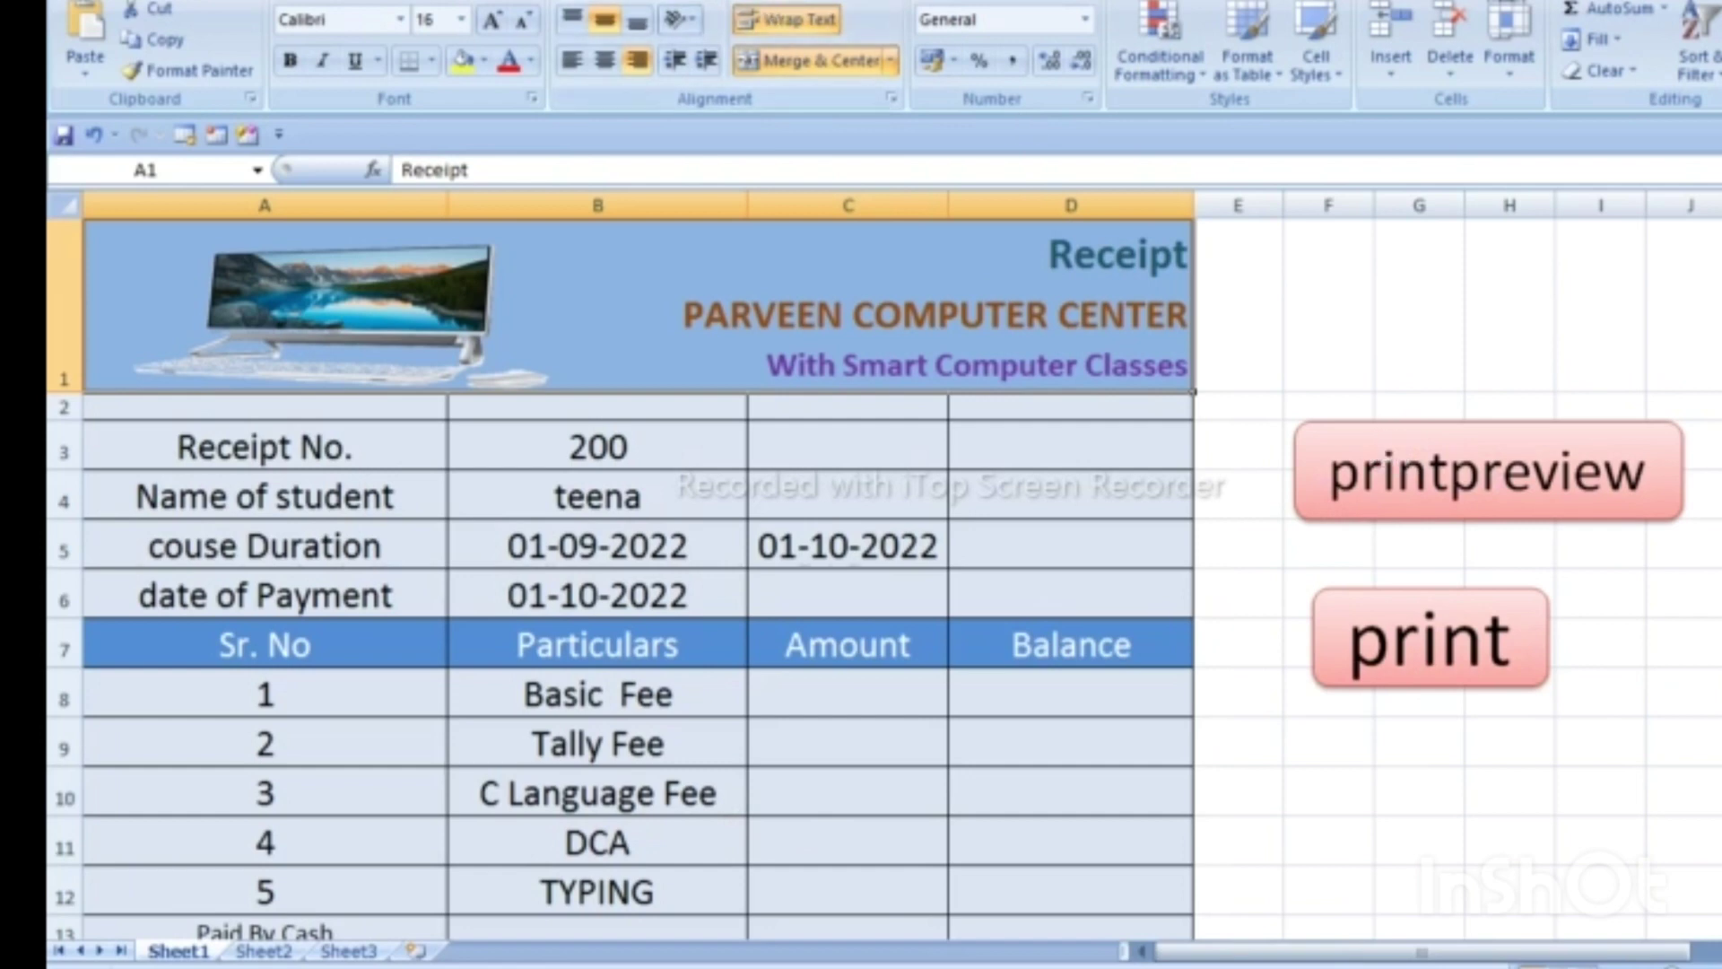
# - Start recording a macro named printpreview1 stored in this workbook
pyautogui.hotkey('alt', 'w')
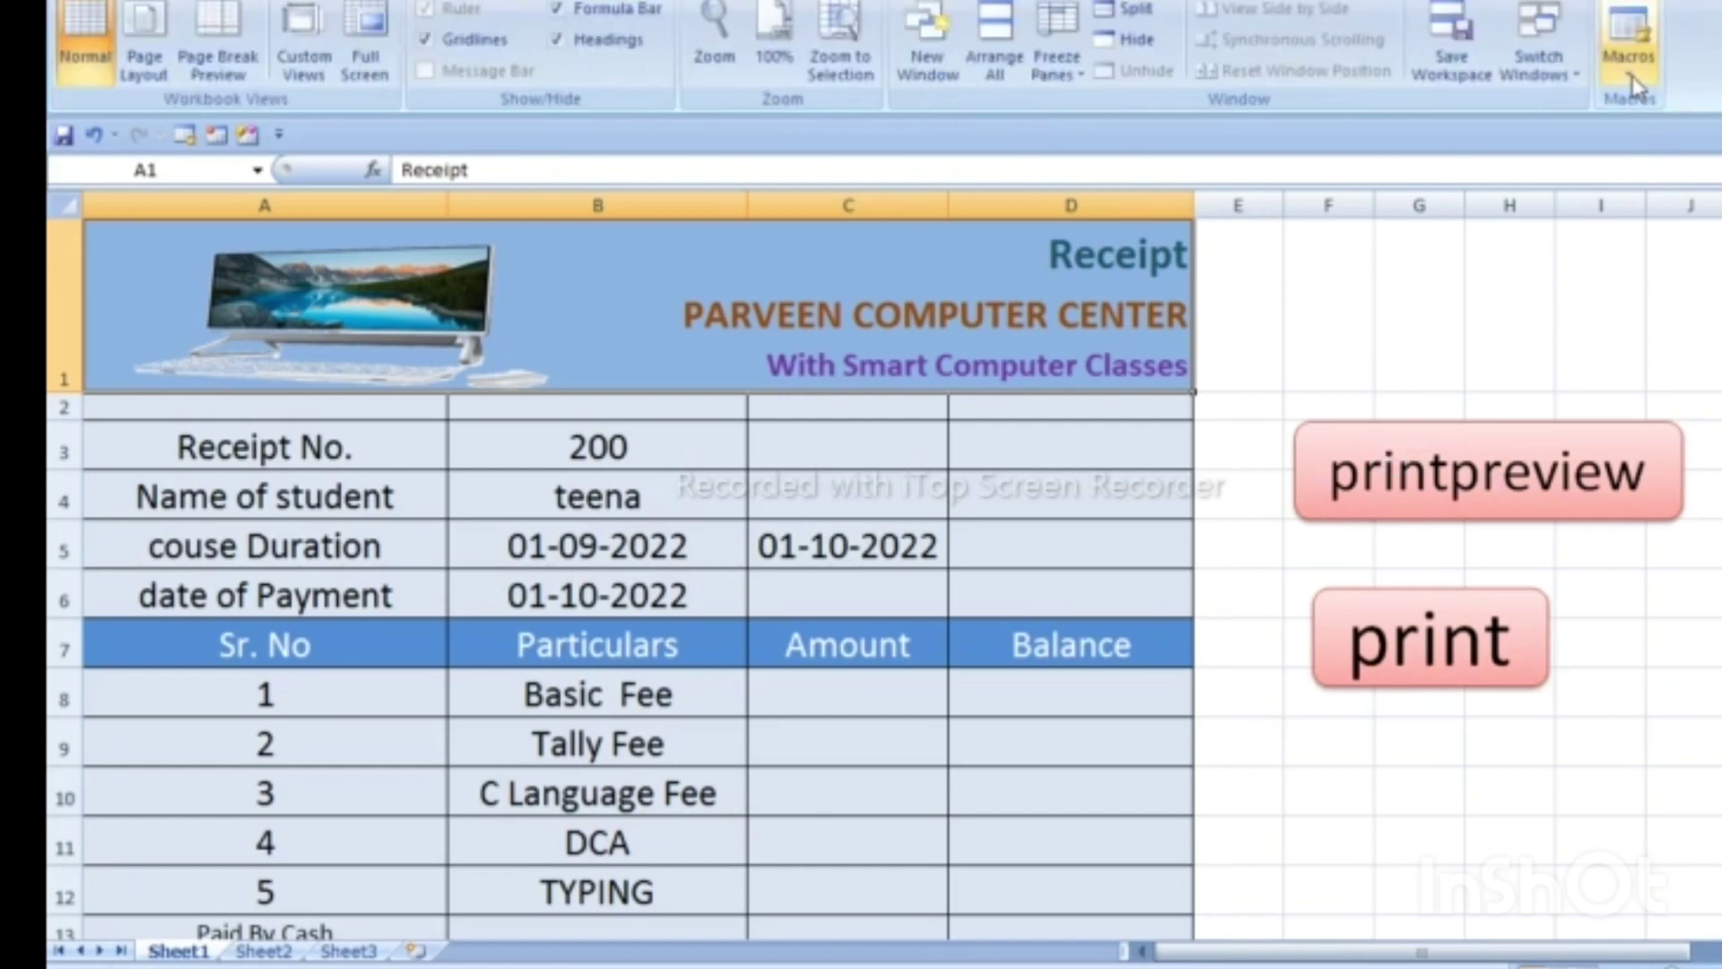
pyautogui.click(1629, 76)
pyautogui.click(1671, 136)
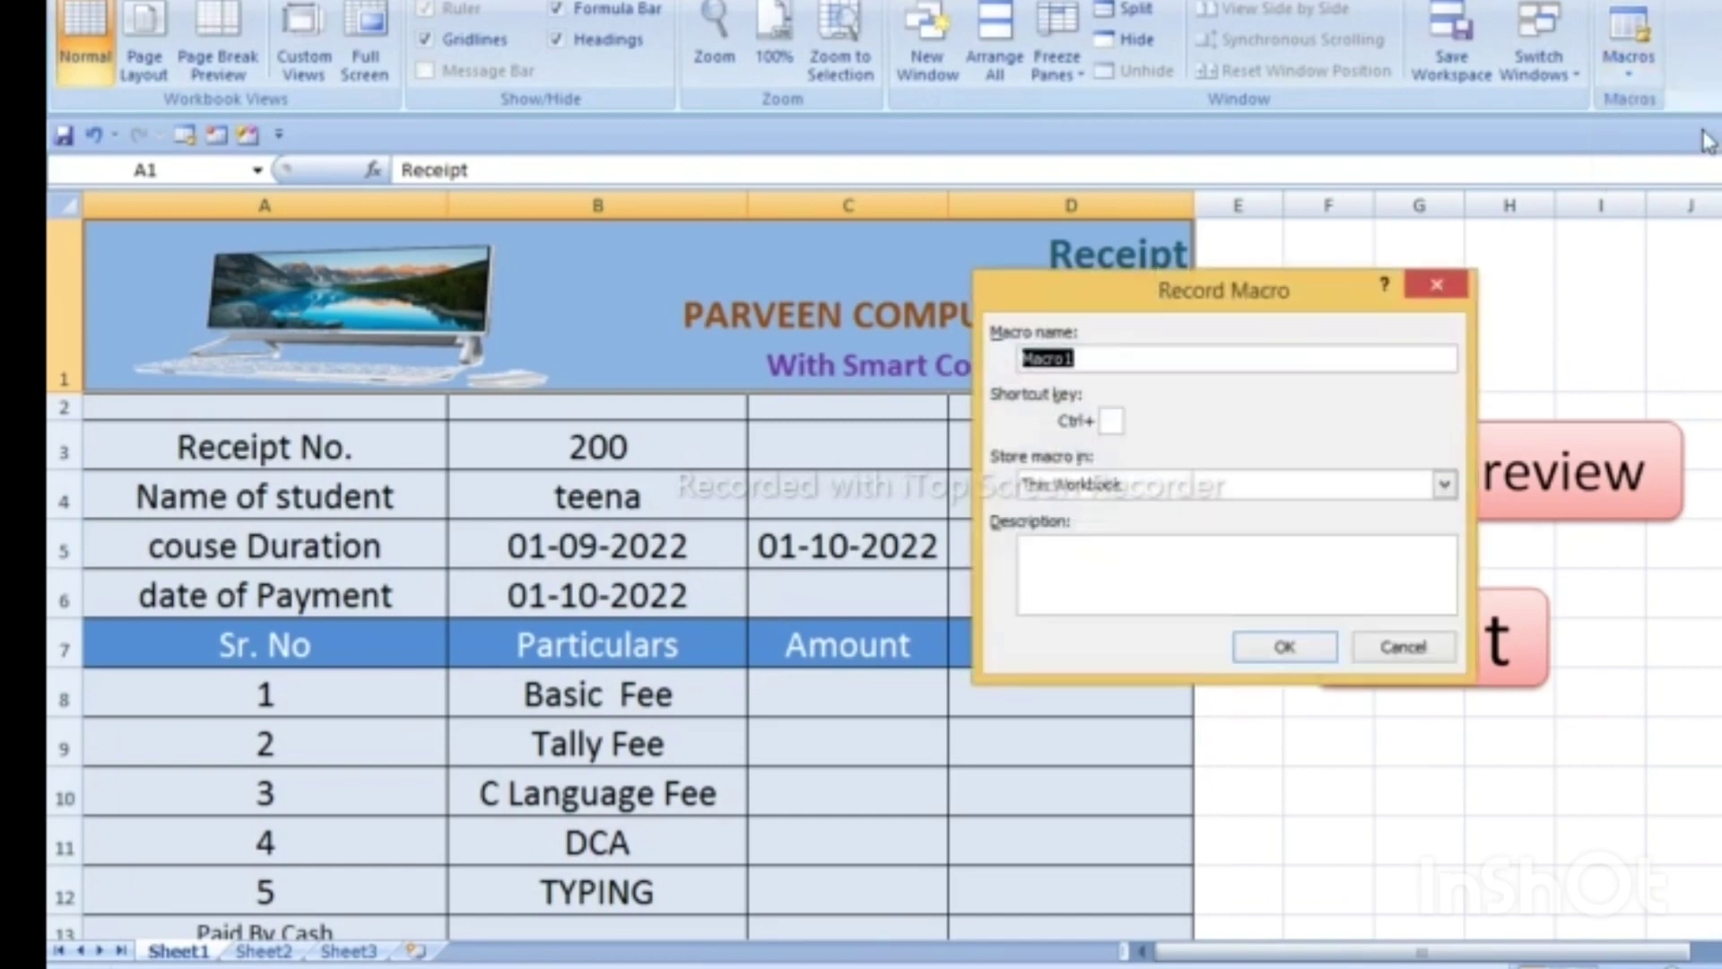
pyautogui.click(1102, 359)
pyautogui.write('printpreview1')
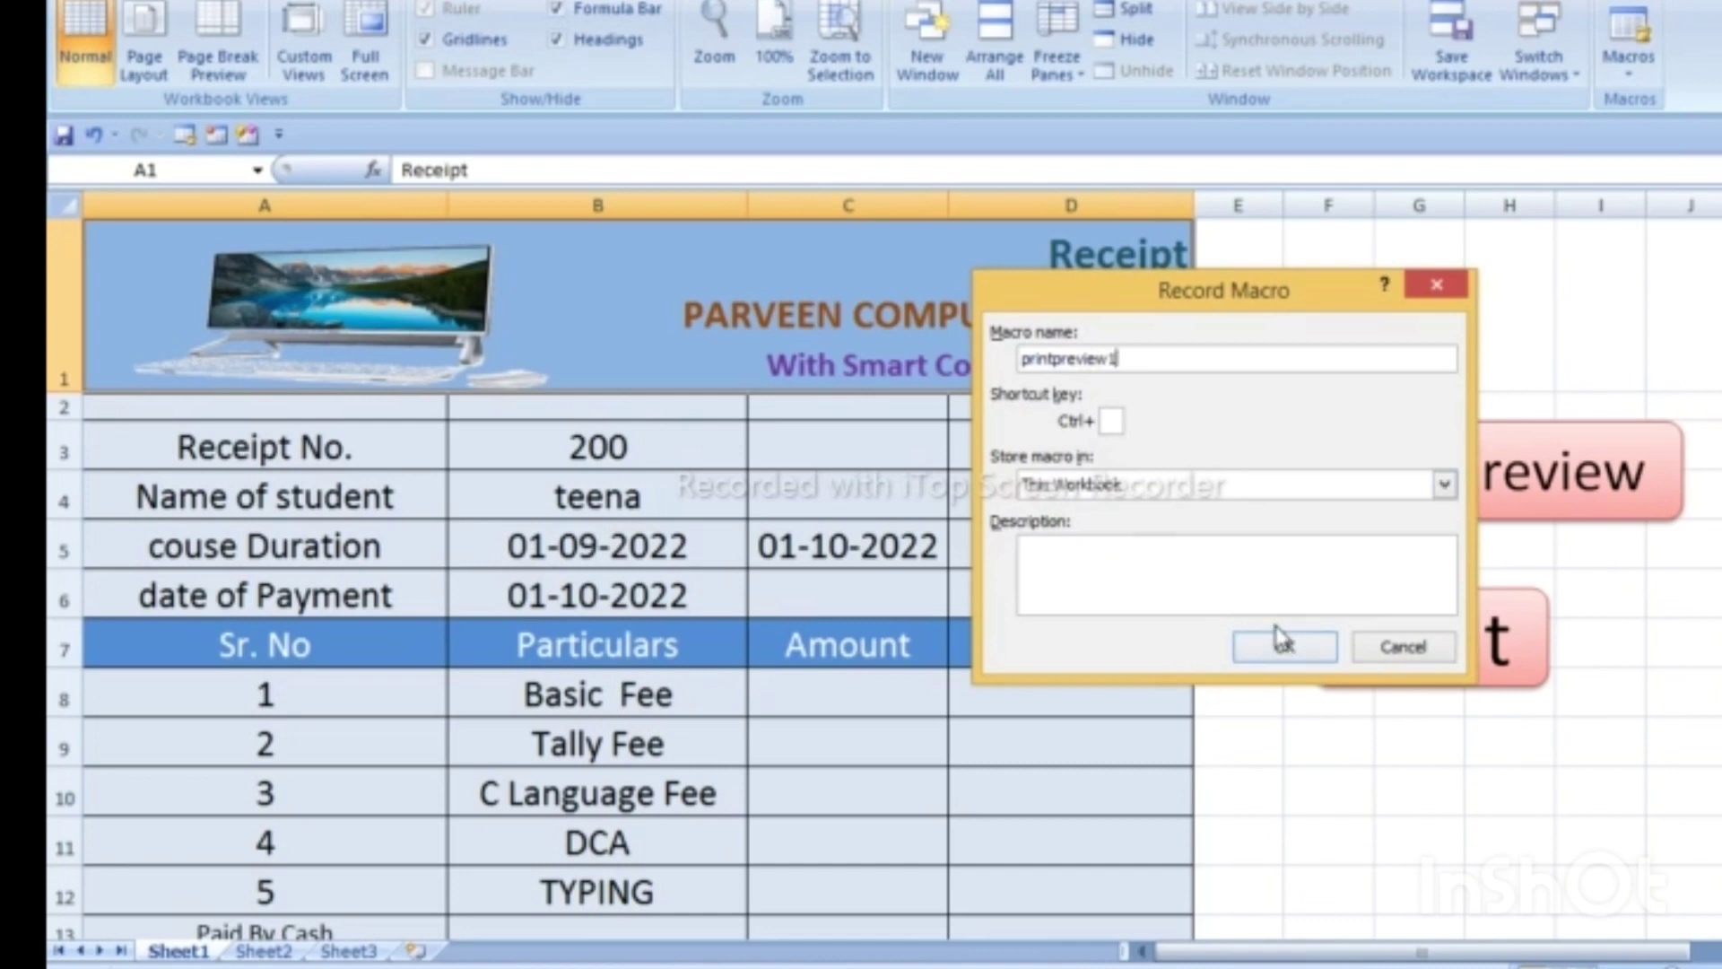
pyautogui.click(1285, 642)
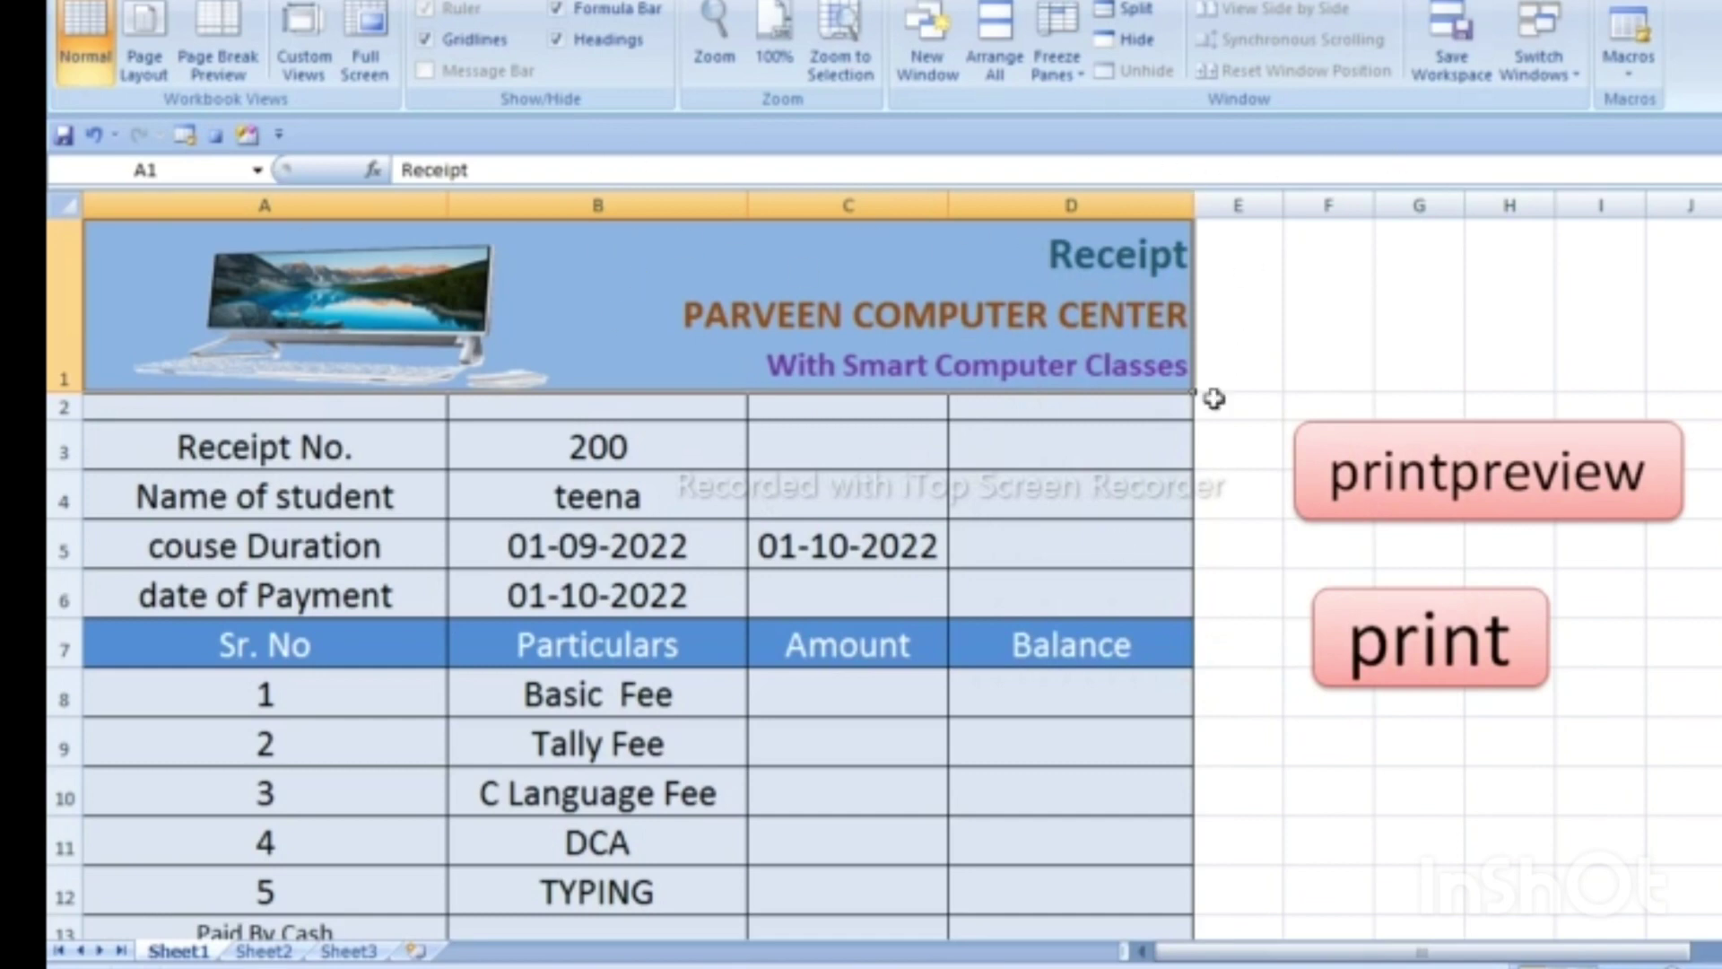
# - Select the receipt table in columns A–D from A1 downward and set it as the print area
pyautogui.click(1628, 63)
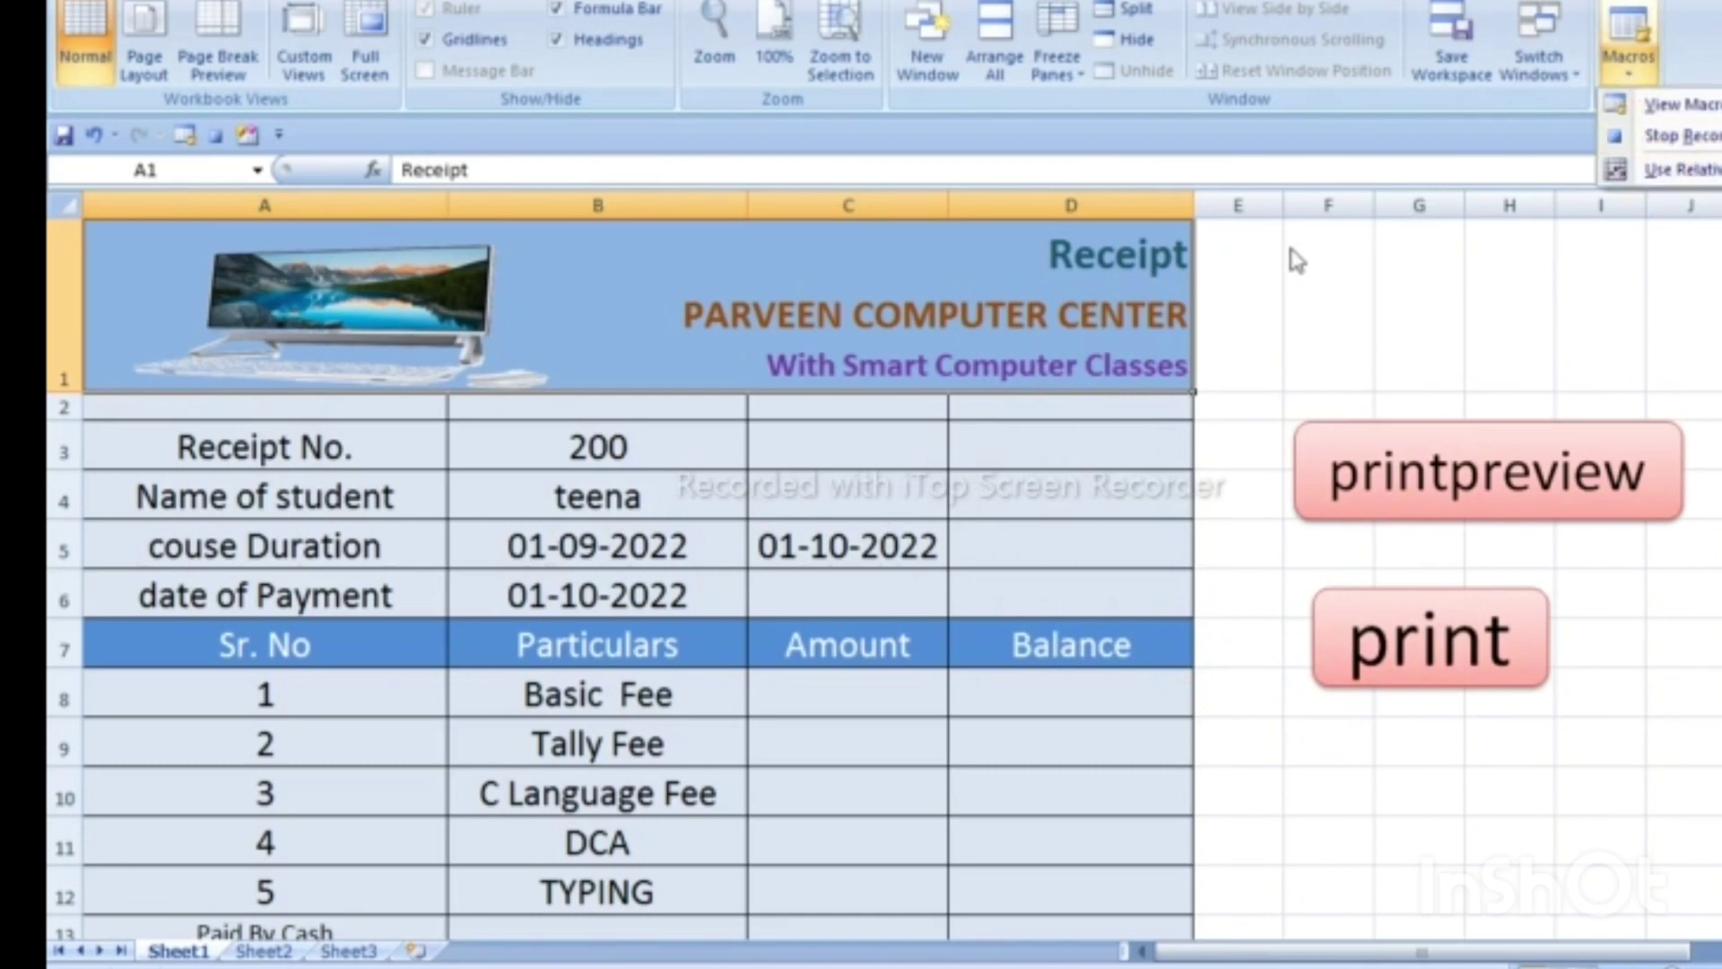
pyautogui.click(808, 278)
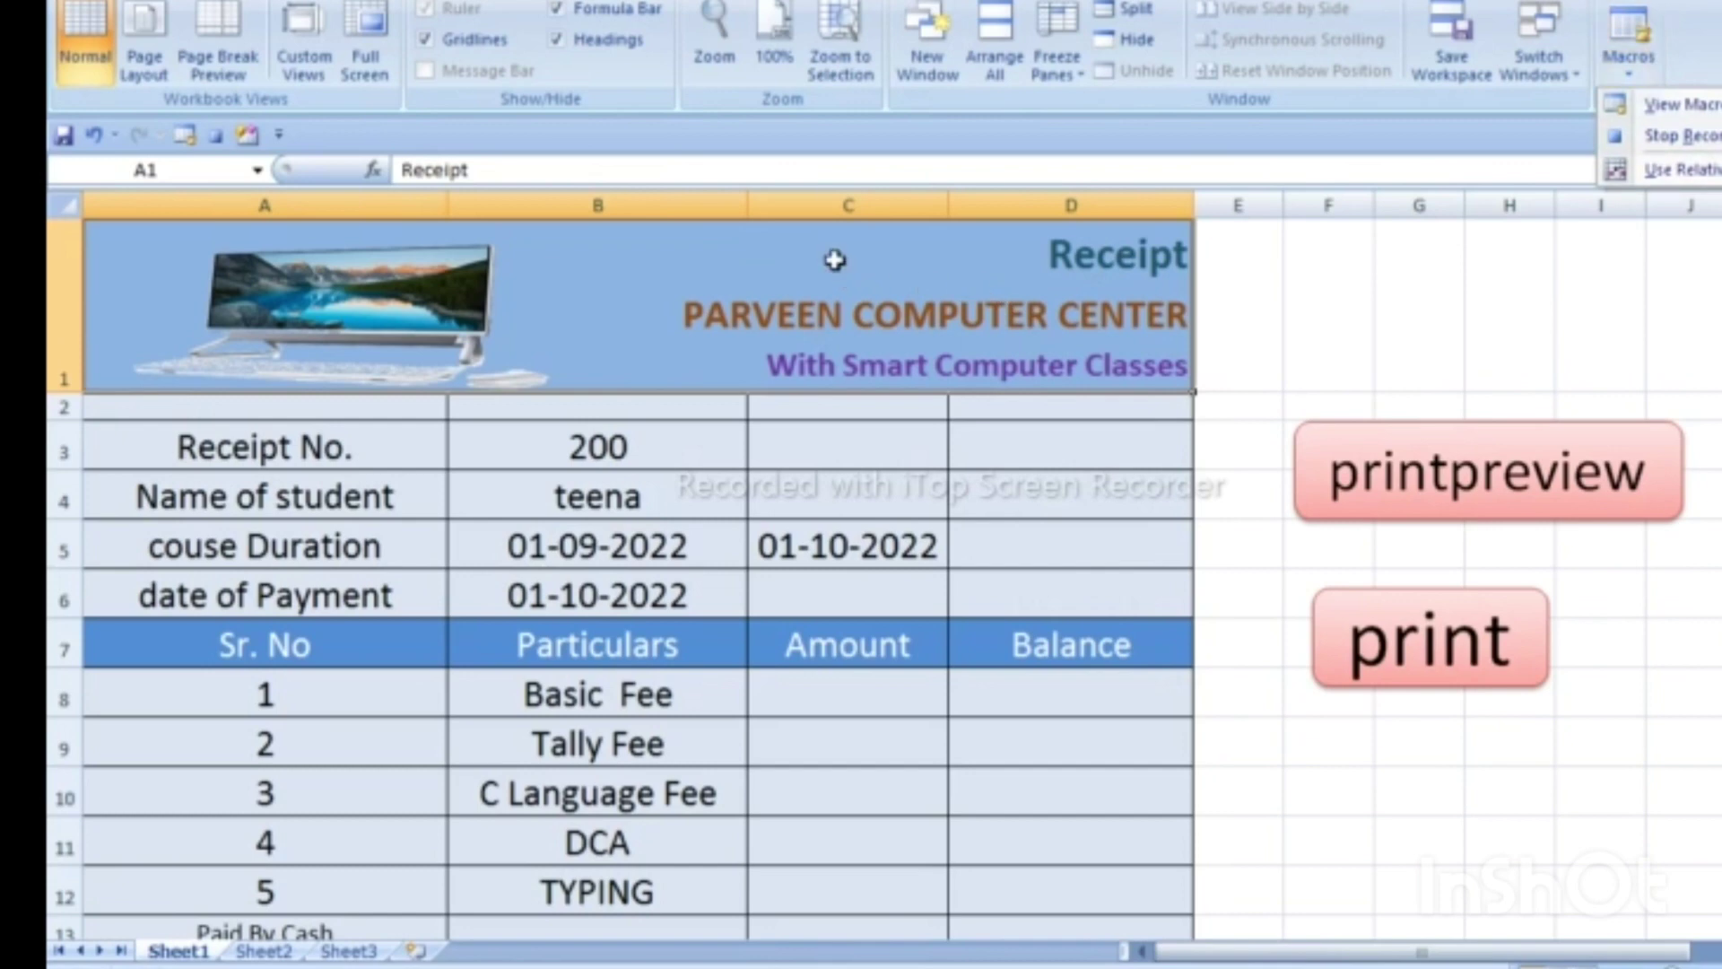
pyautogui.moveTo(789, 326)
pyautogui.mouseDown()
pyautogui.moveTo(694, 939)
pyautogui.moveTo(702, 829)
pyautogui.mouseUp()
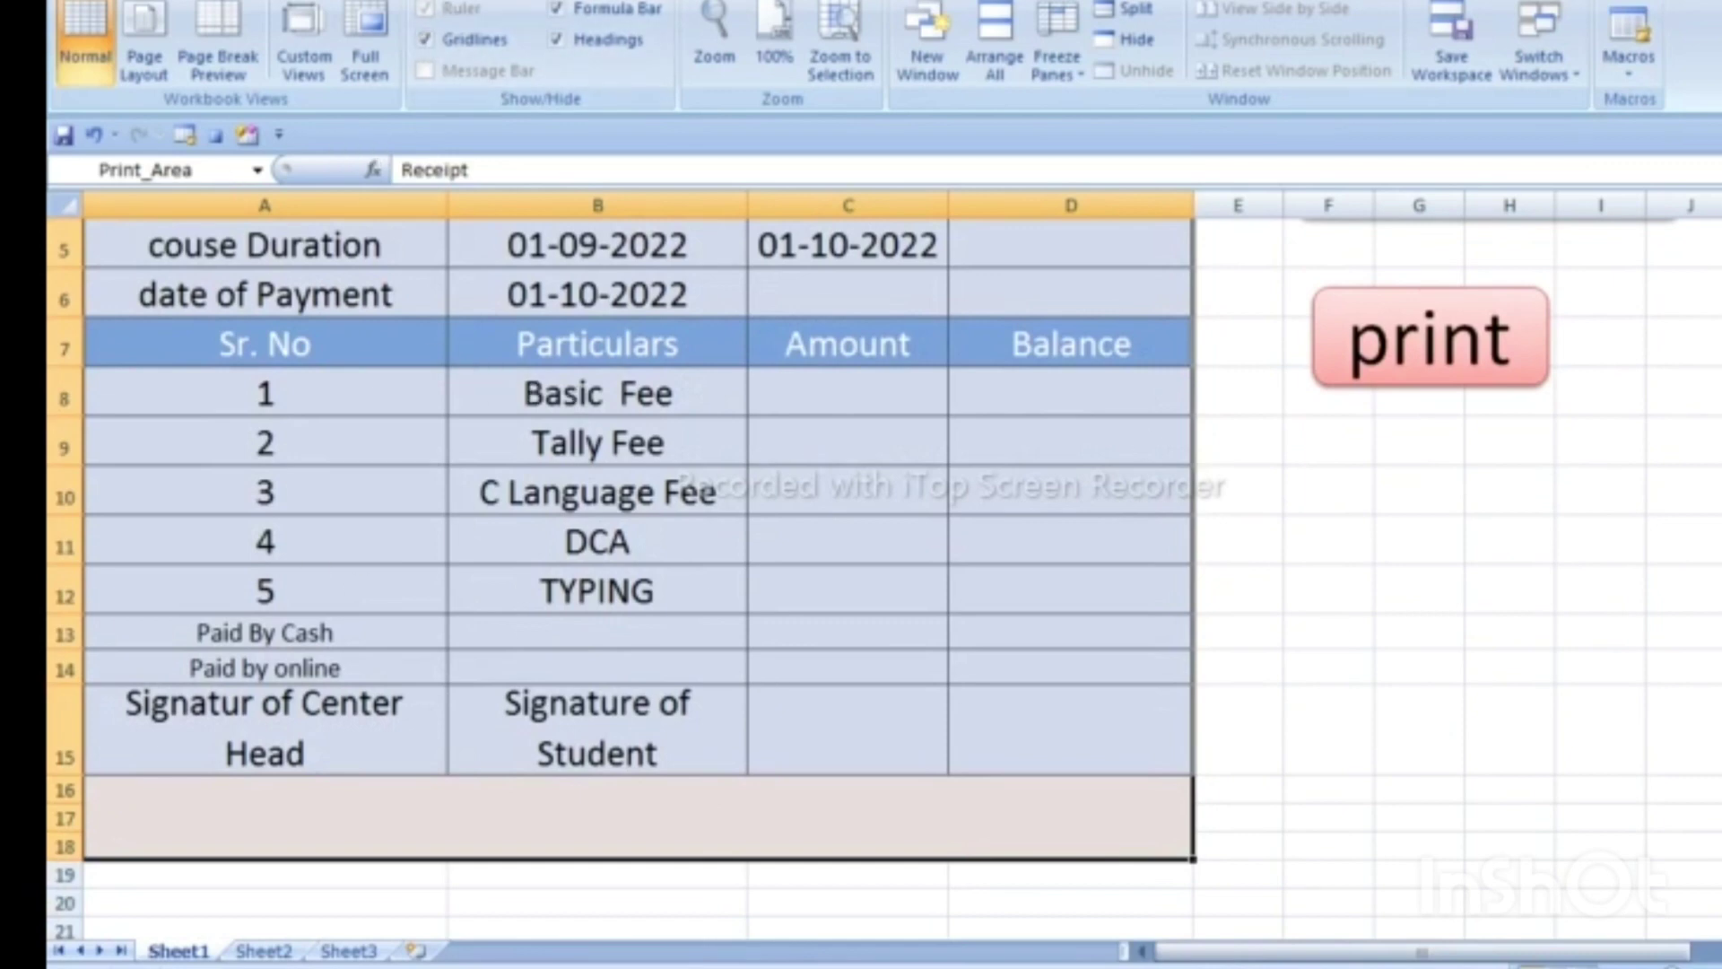
pyautogui.hotkey('alt', 'p')
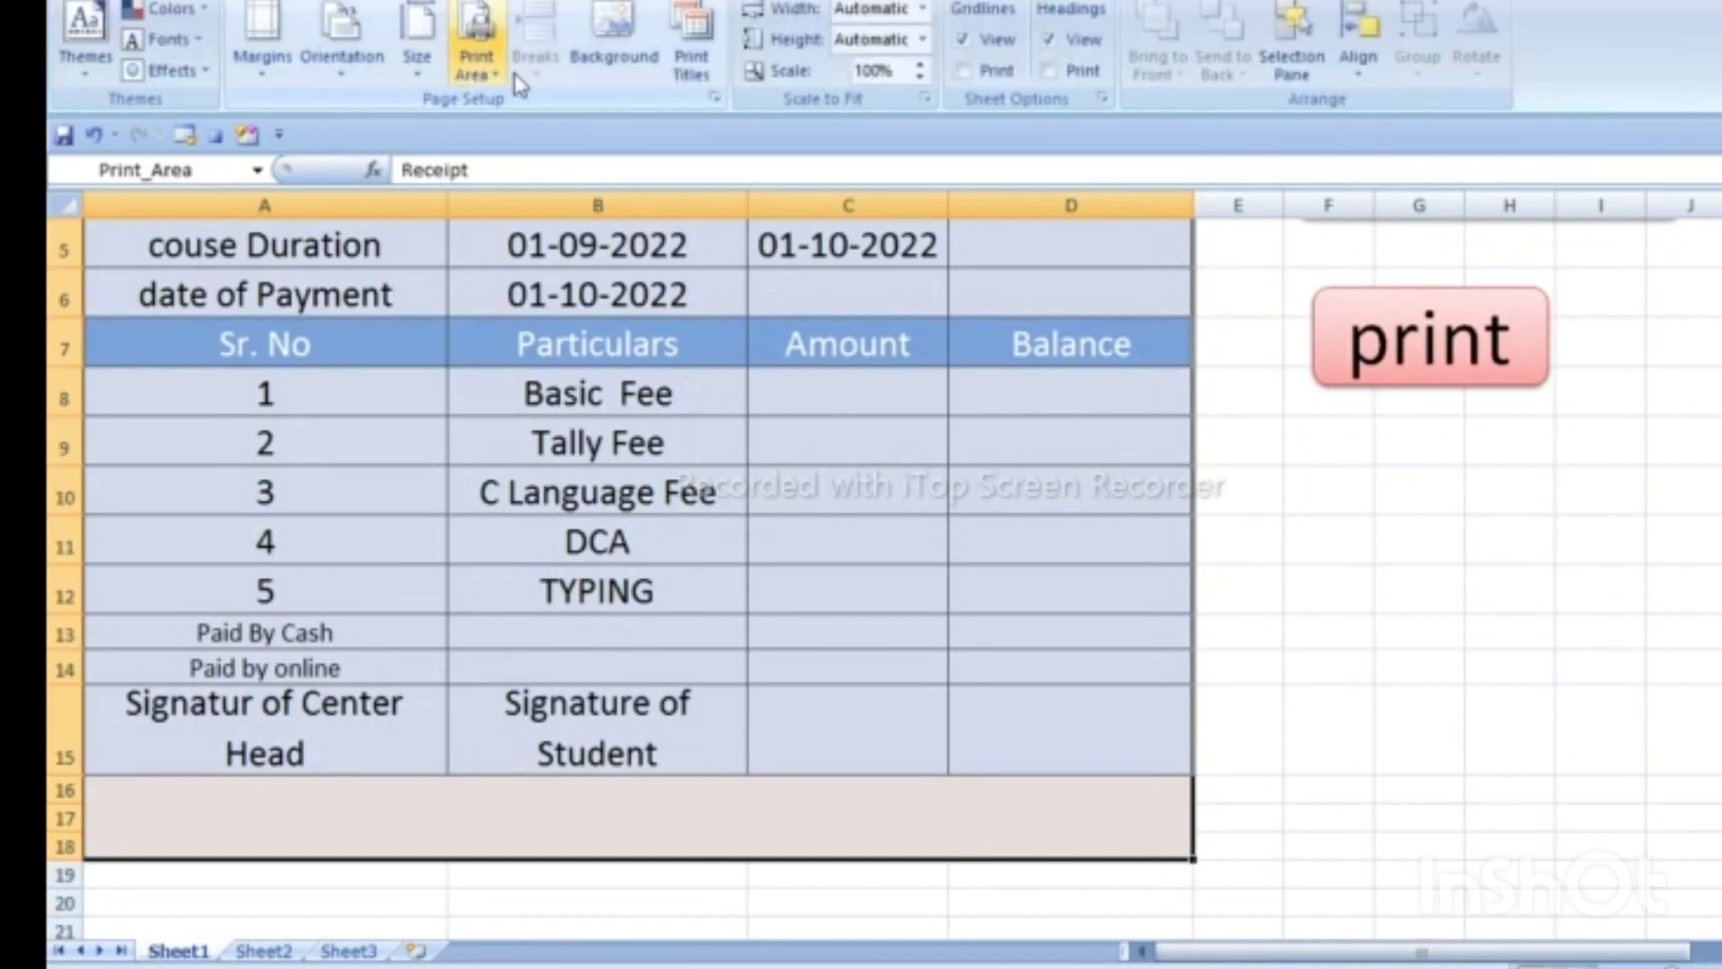
pyautogui.click(495, 83)
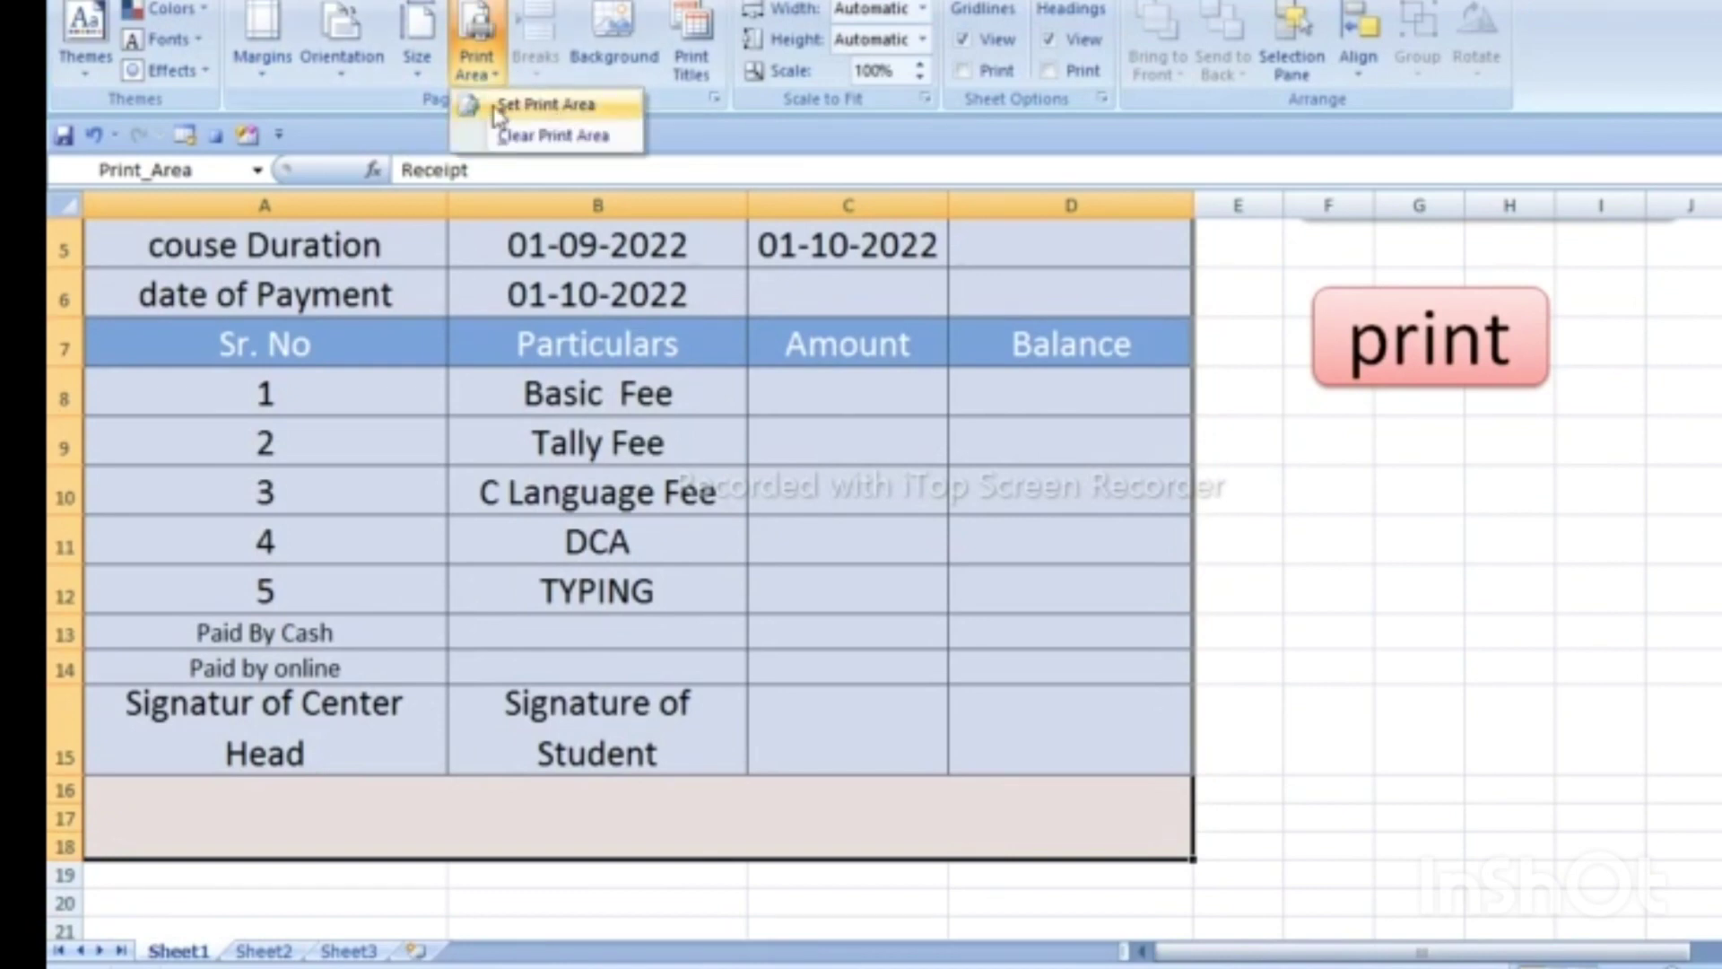
pyautogui.click(567, 105)
pyautogui.scroll(2, 339, 277)
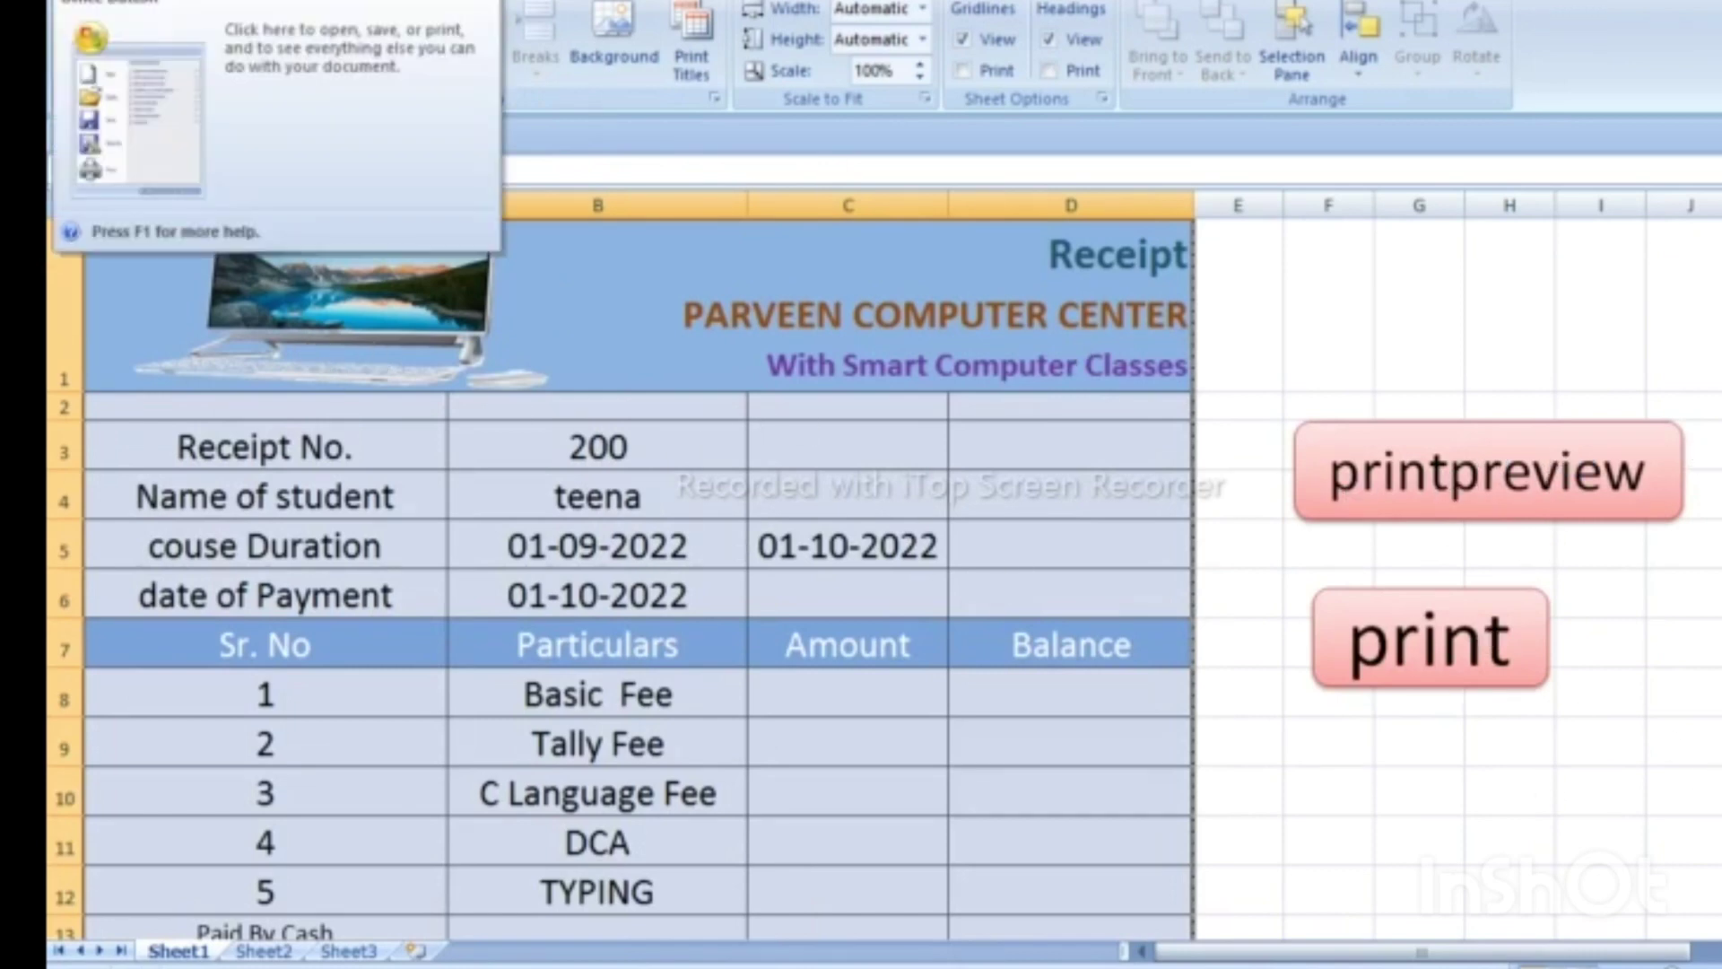
# - Show the receipt's print preview, then close it to return to the sheet
pyautogui.click(76, 2)
pyautogui.moveTo(134, 265)
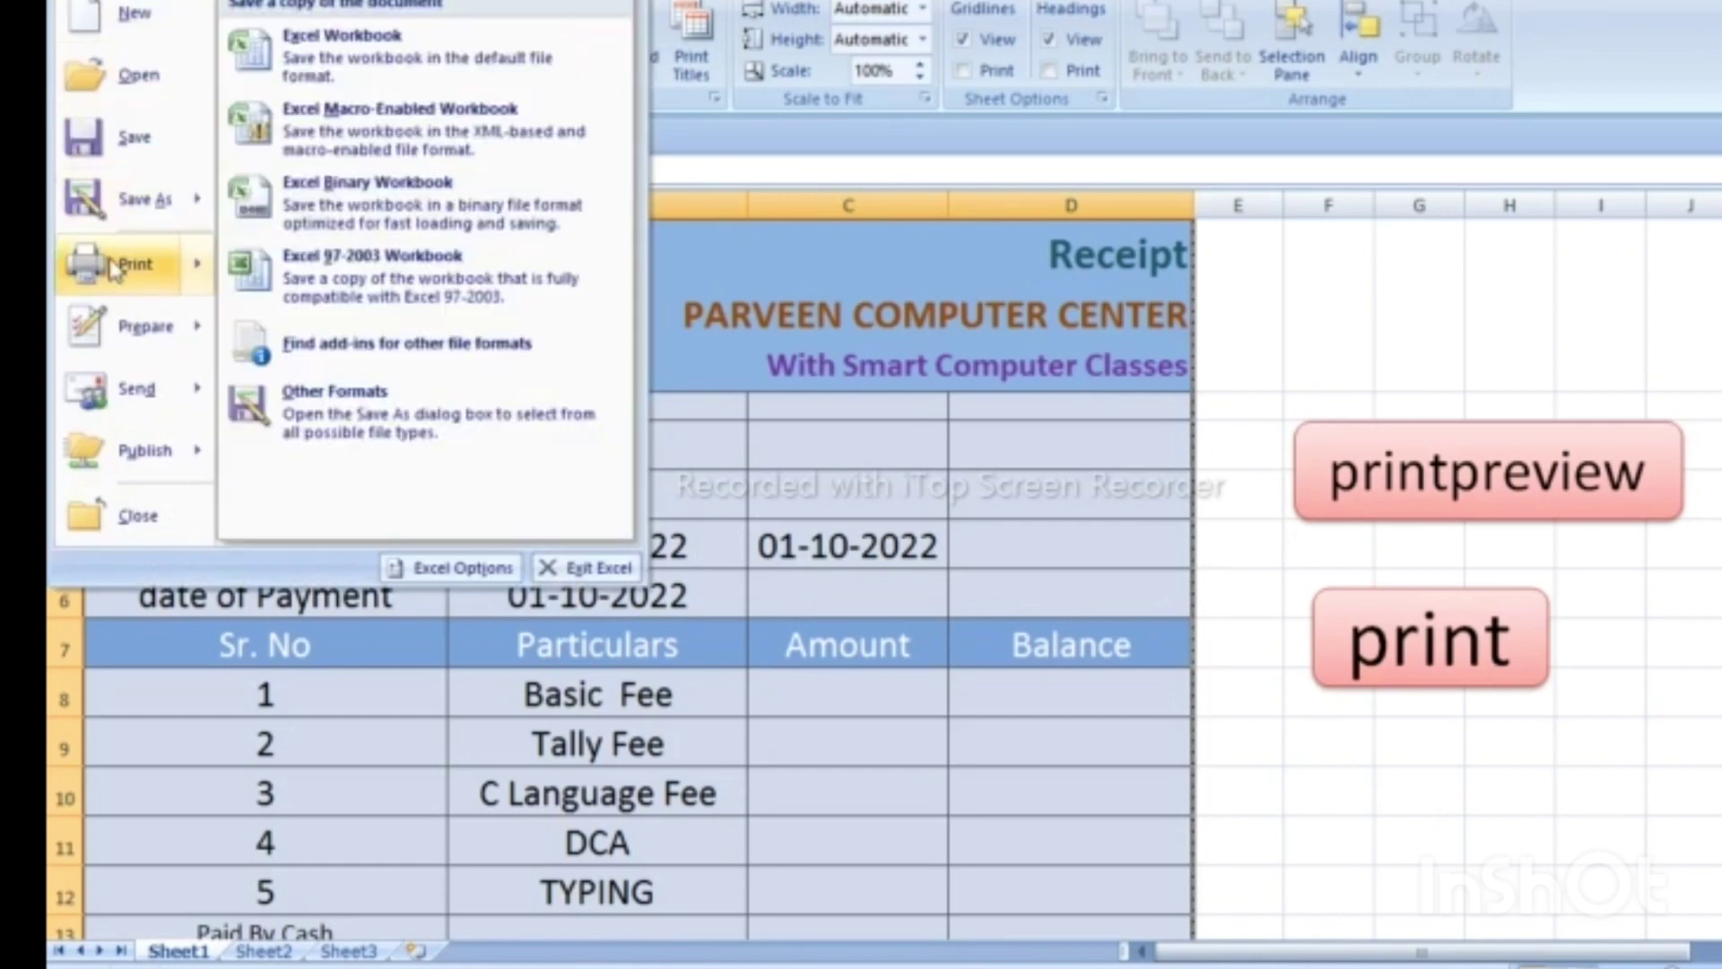
pyautogui.click(361, 204)
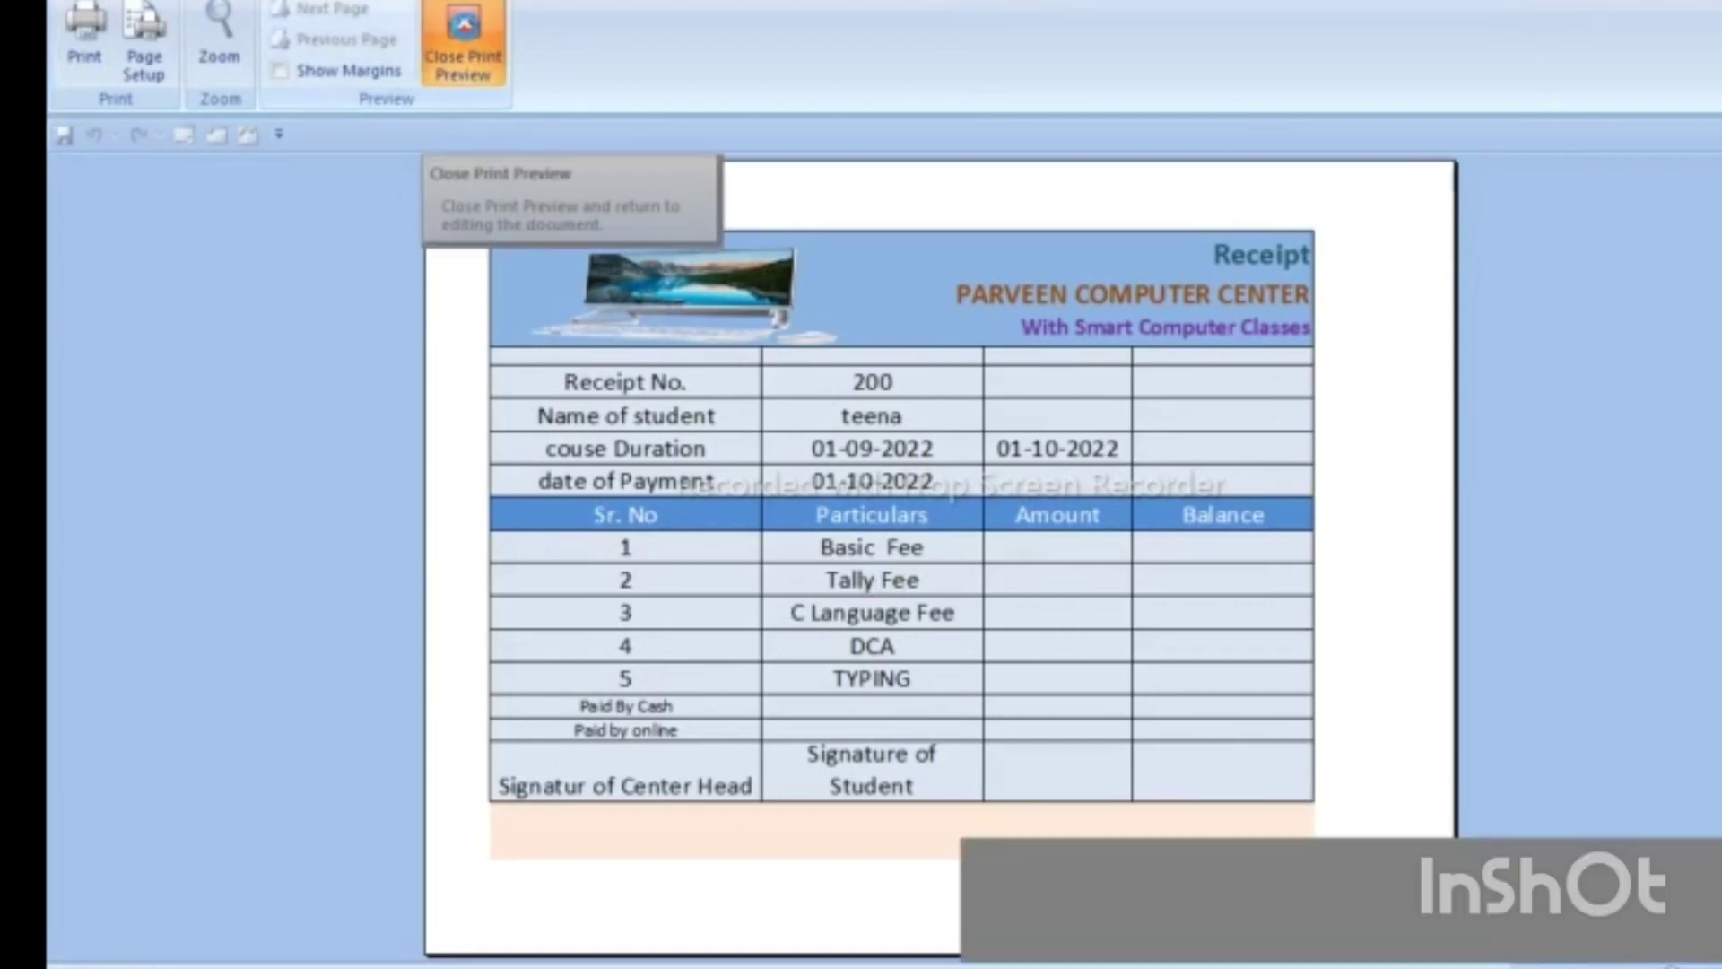
pyautogui.click(467, 35)
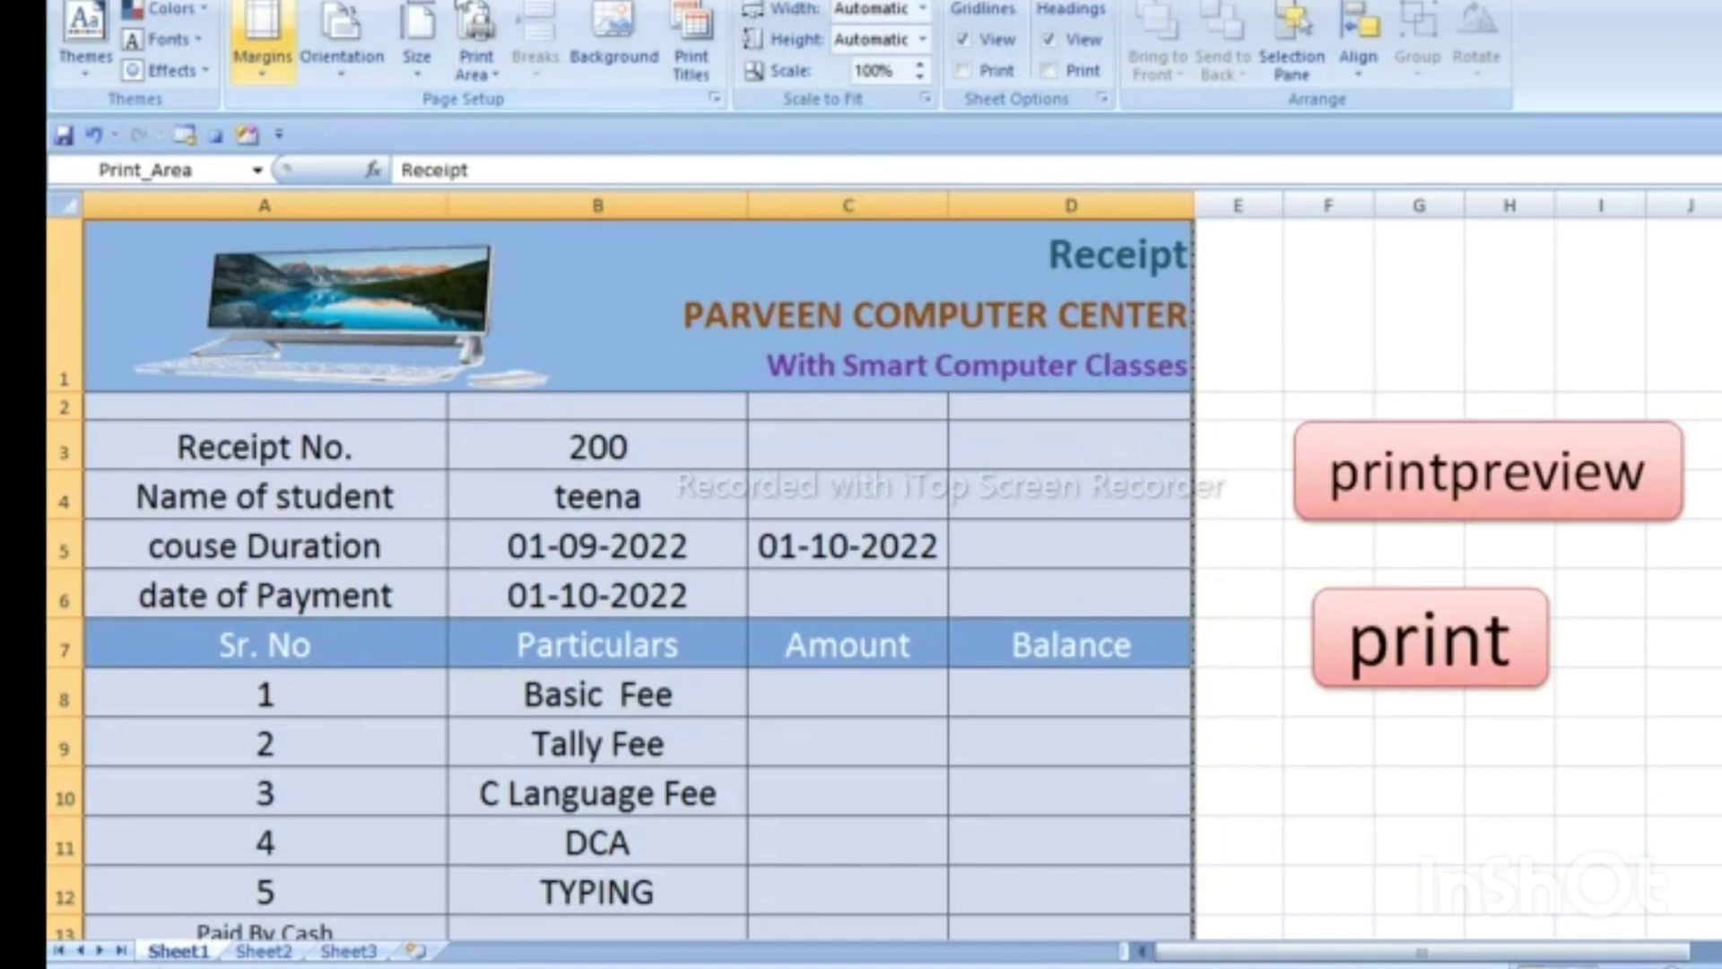
# - Stop recording so the printpreview1 macro is saved
pyautogui.scroll(-4, 703, 11)
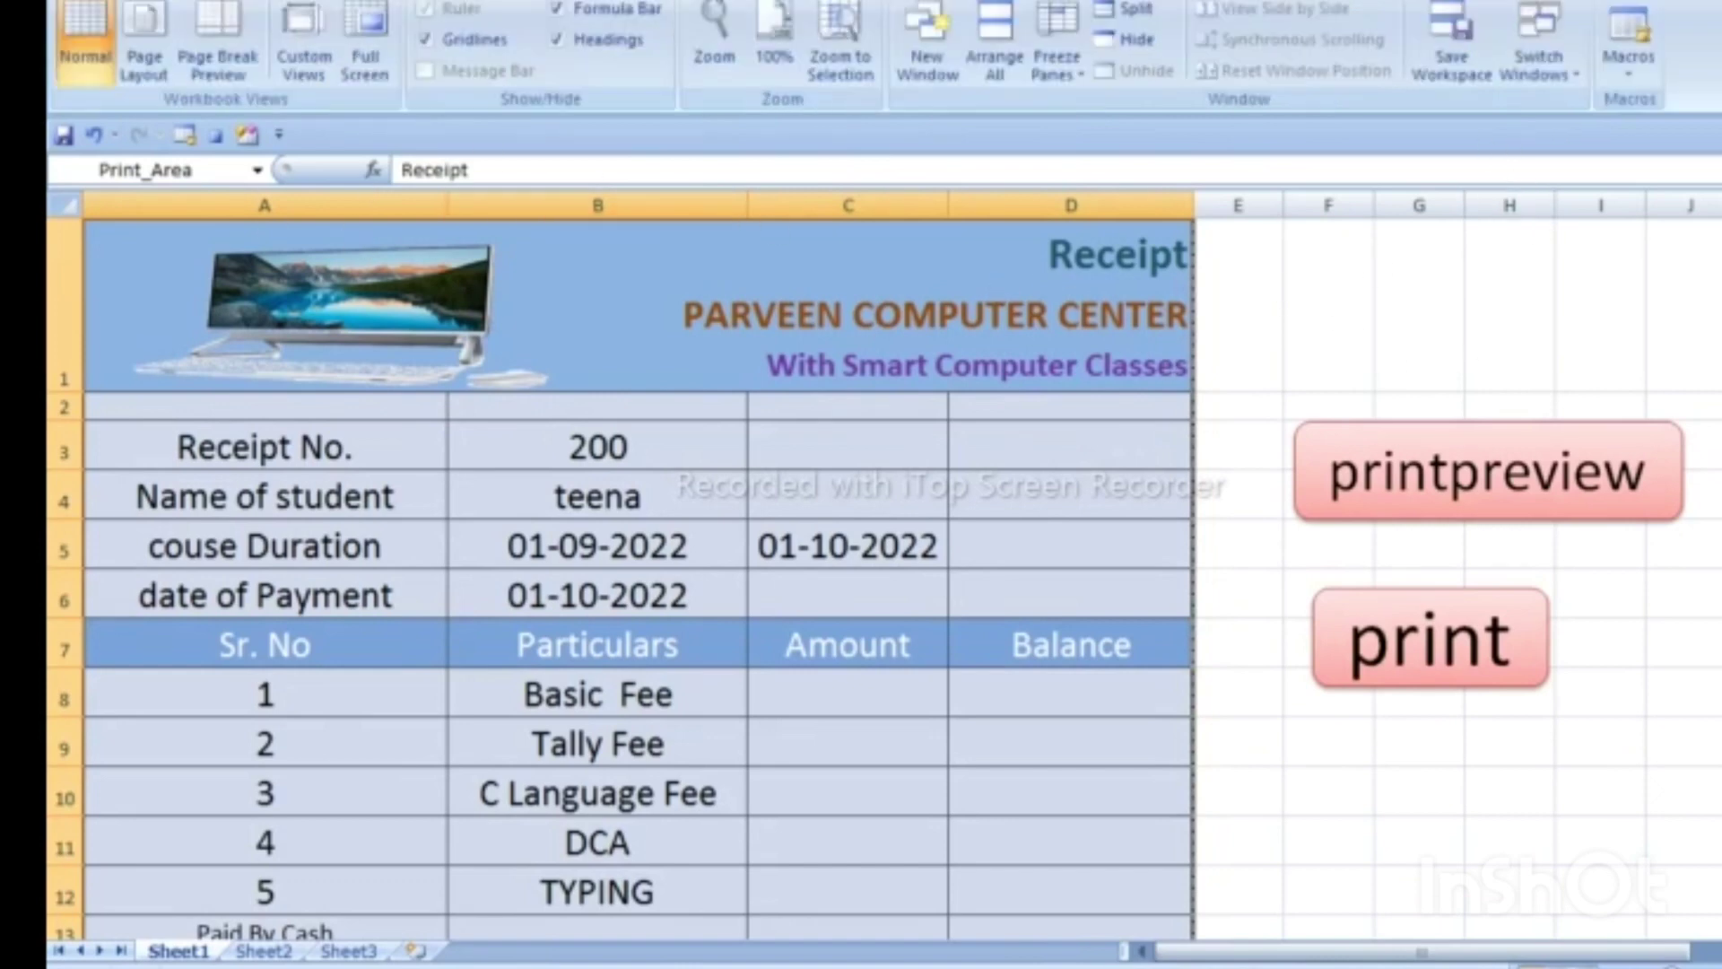
pyautogui.click(1628, 67)
pyautogui.click(1669, 137)
# - Assign printpreview1 to the printpreview shape, then click the shape to test the preview
pyautogui.rightClick(1363, 436)
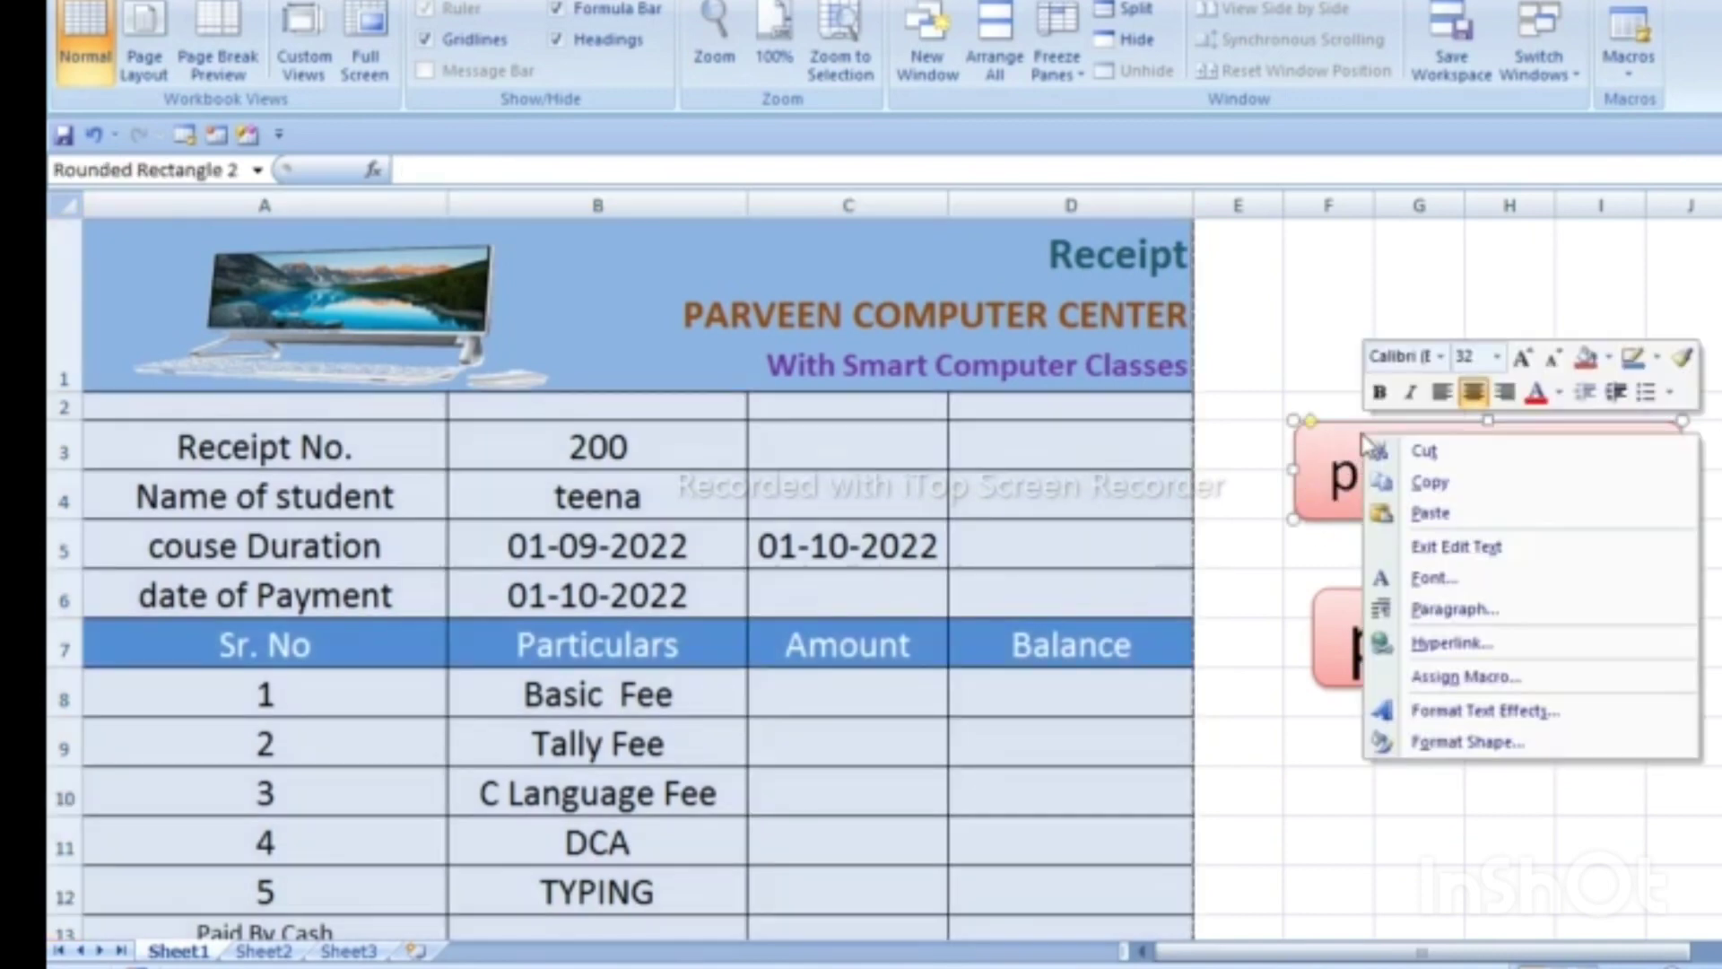
pyautogui.click(1455, 678)
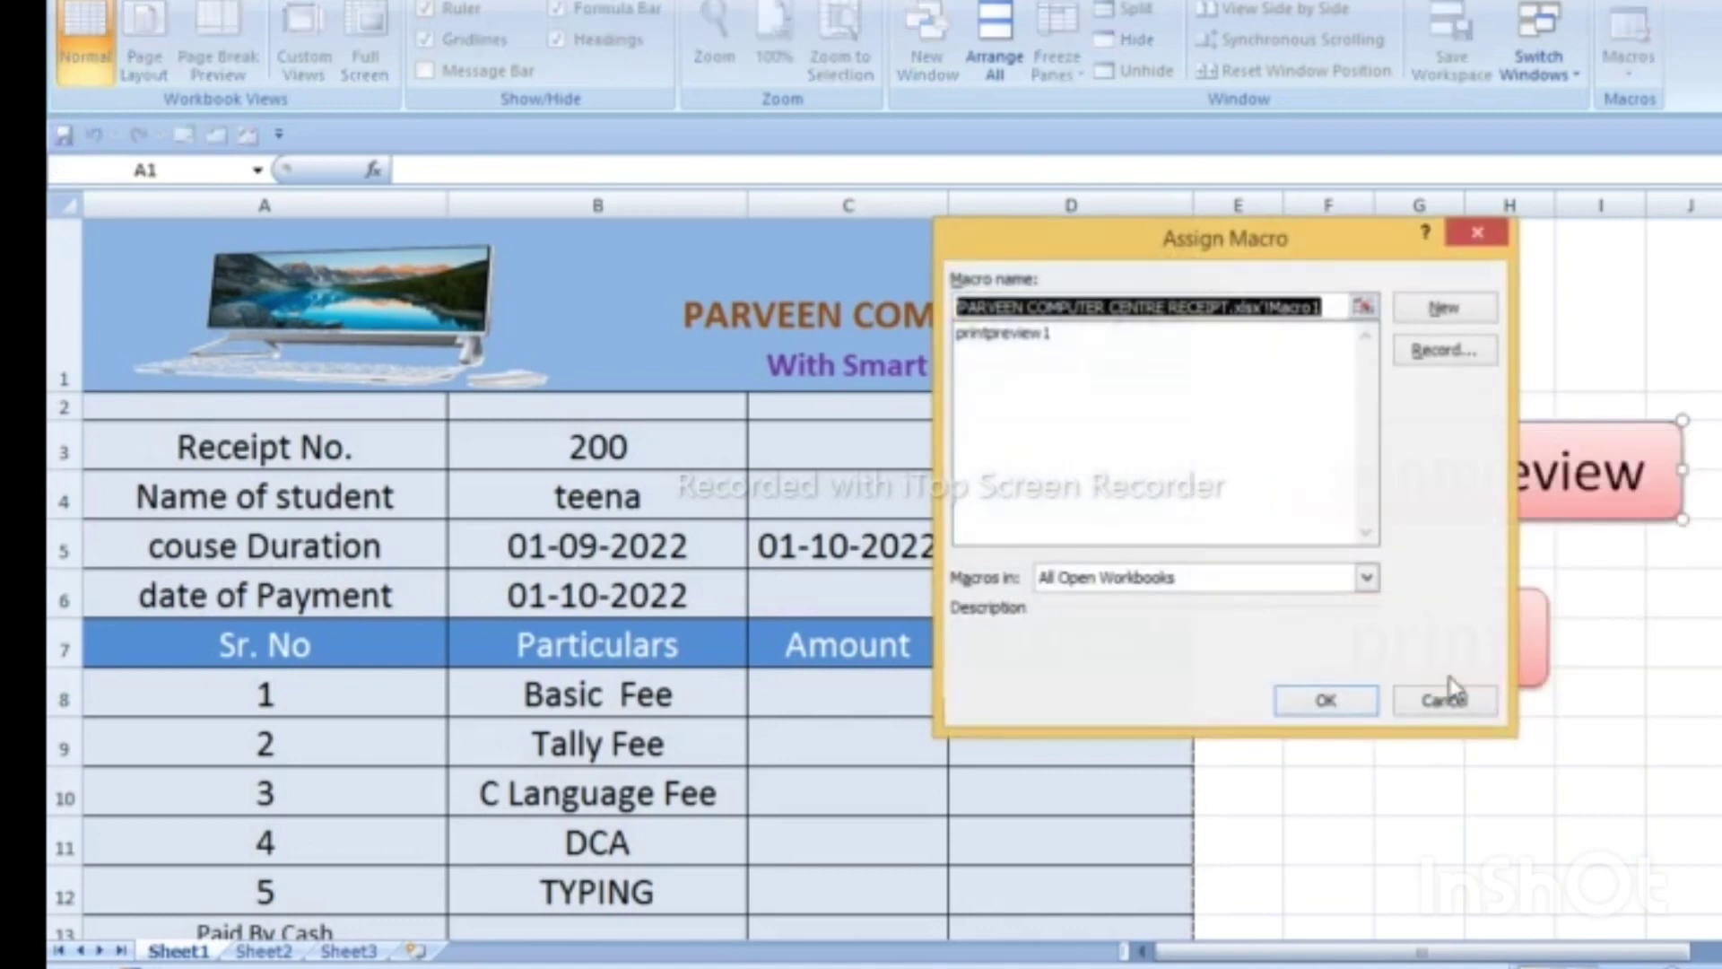
pyautogui.click(1005, 336)
pyautogui.click(1328, 699)
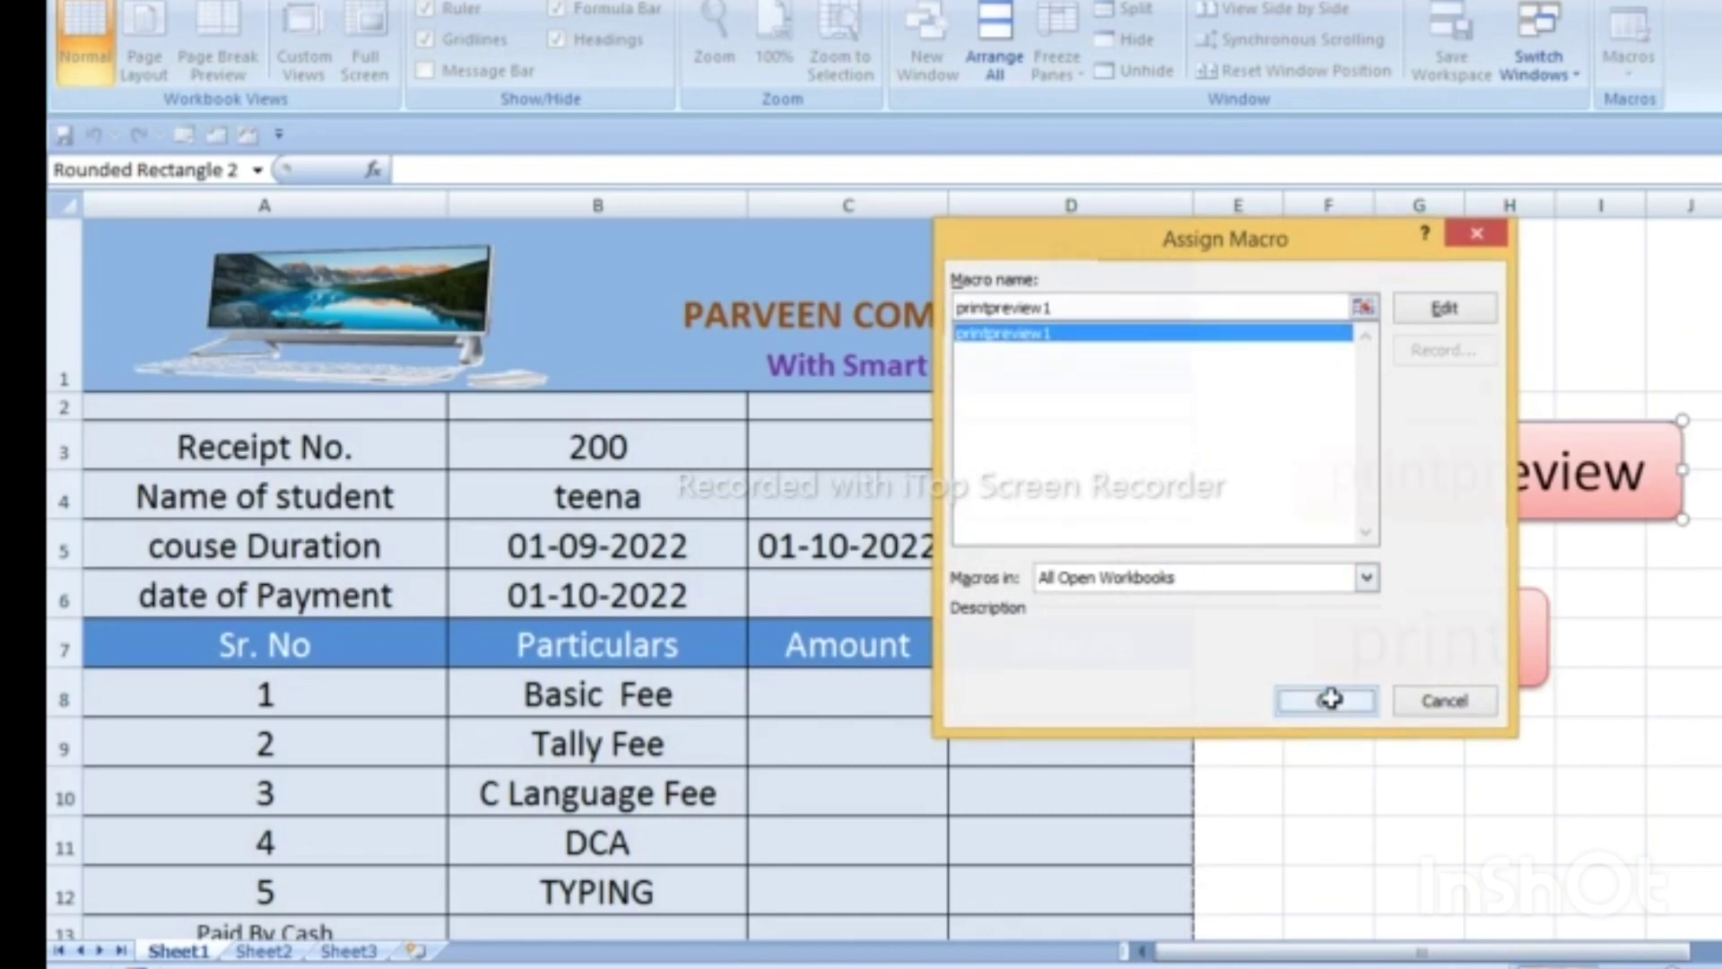
pyautogui.click(1606, 531)
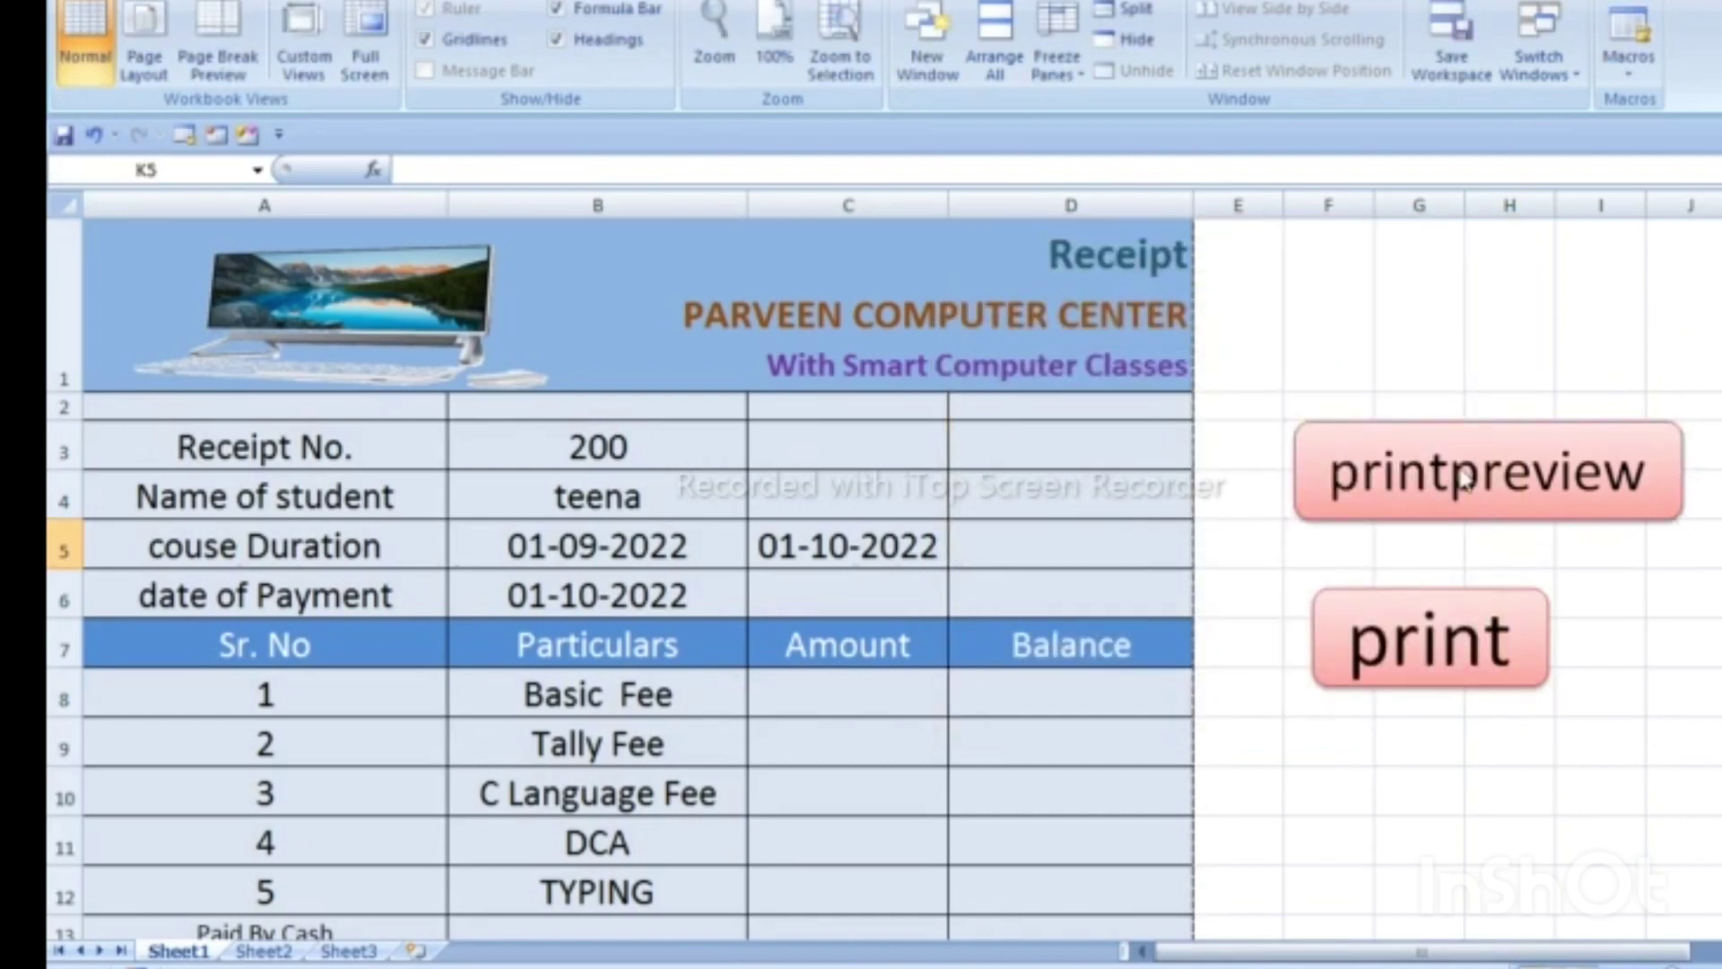
pyautogui.click(1404, 484)
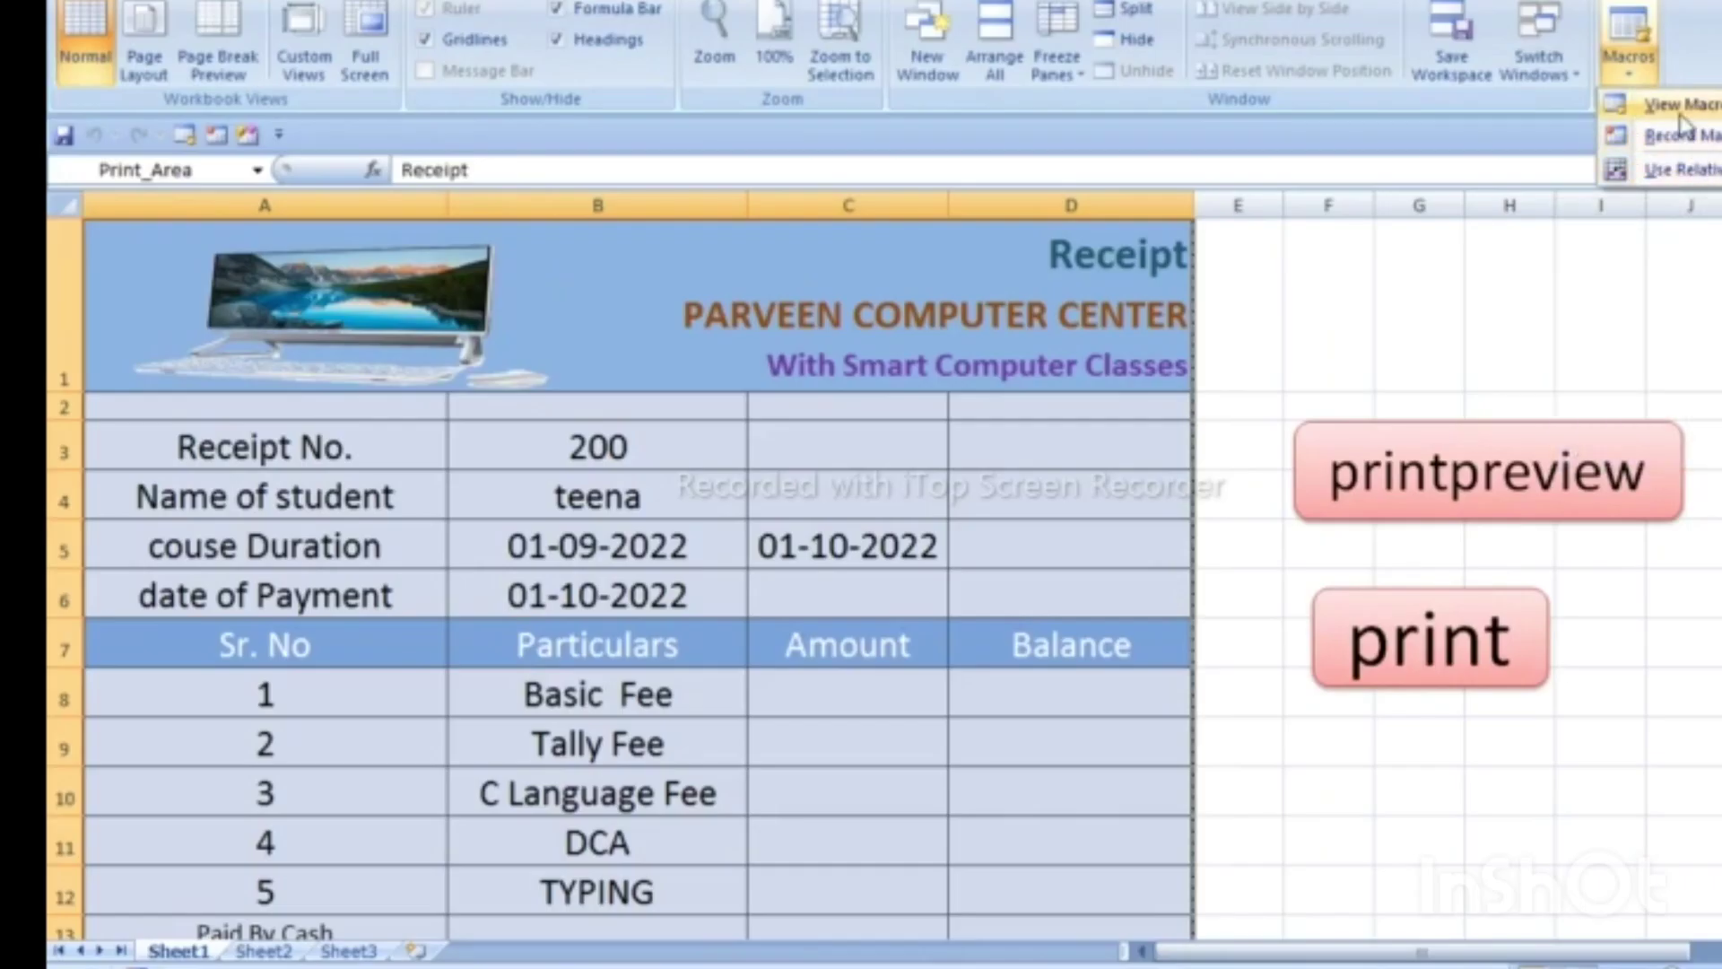
pyautogui.click(1684, 106)
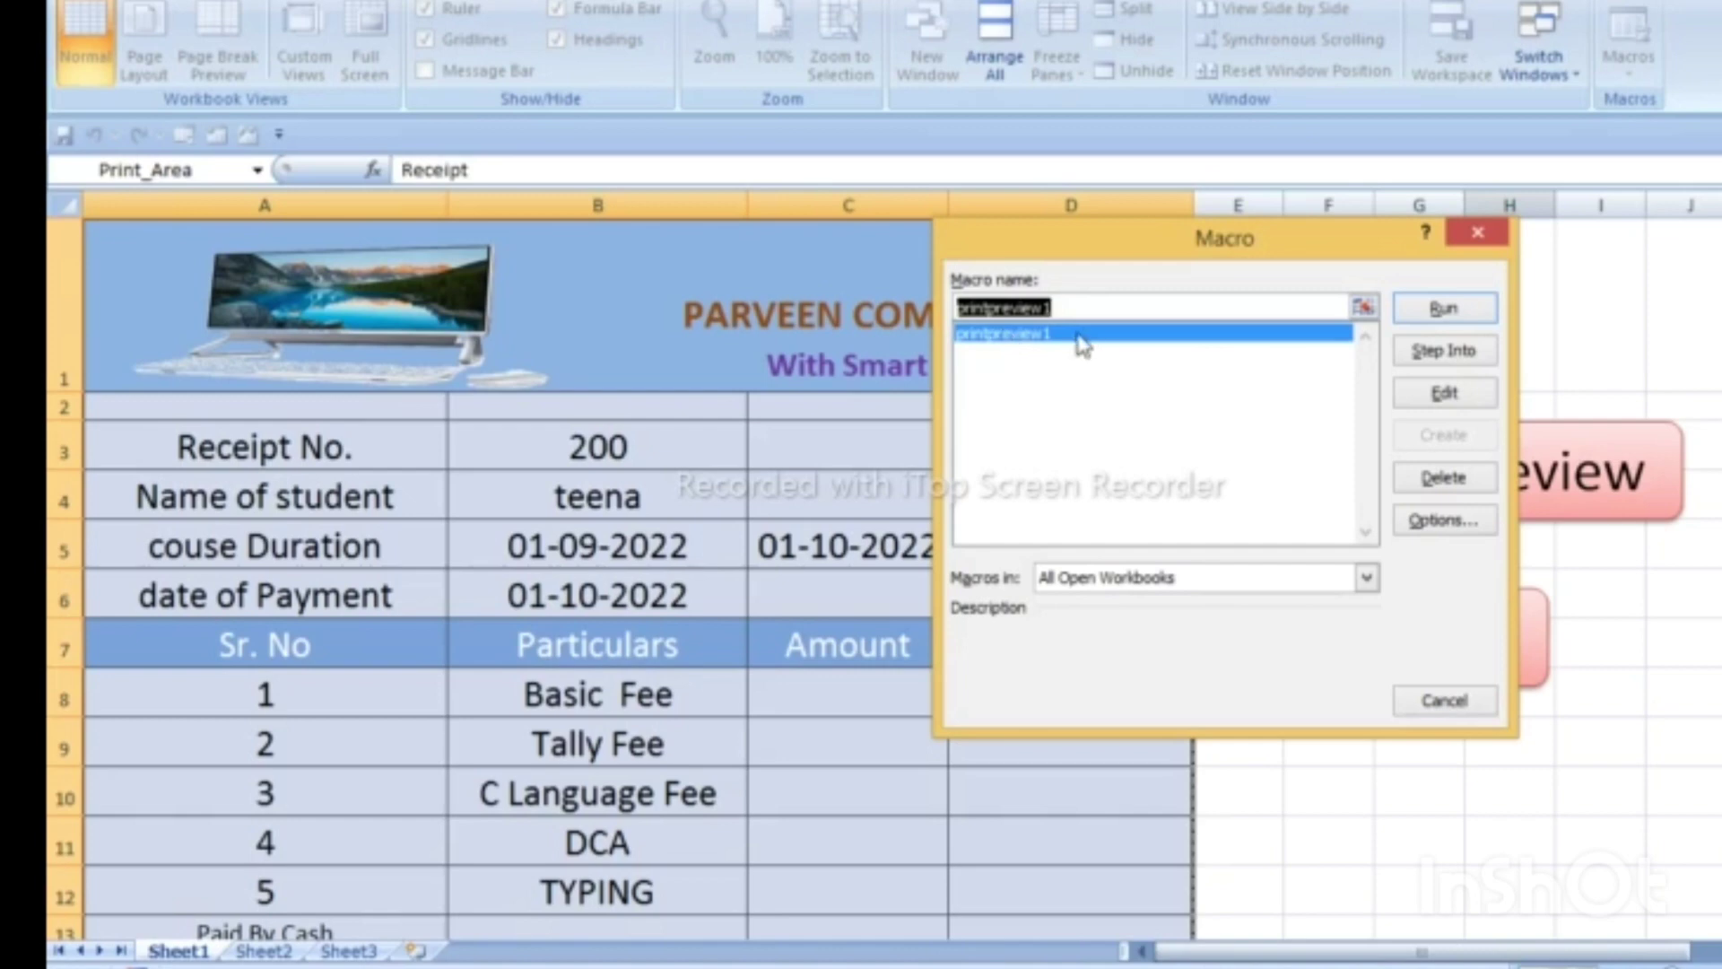
pyautogui.click(1444, 392)
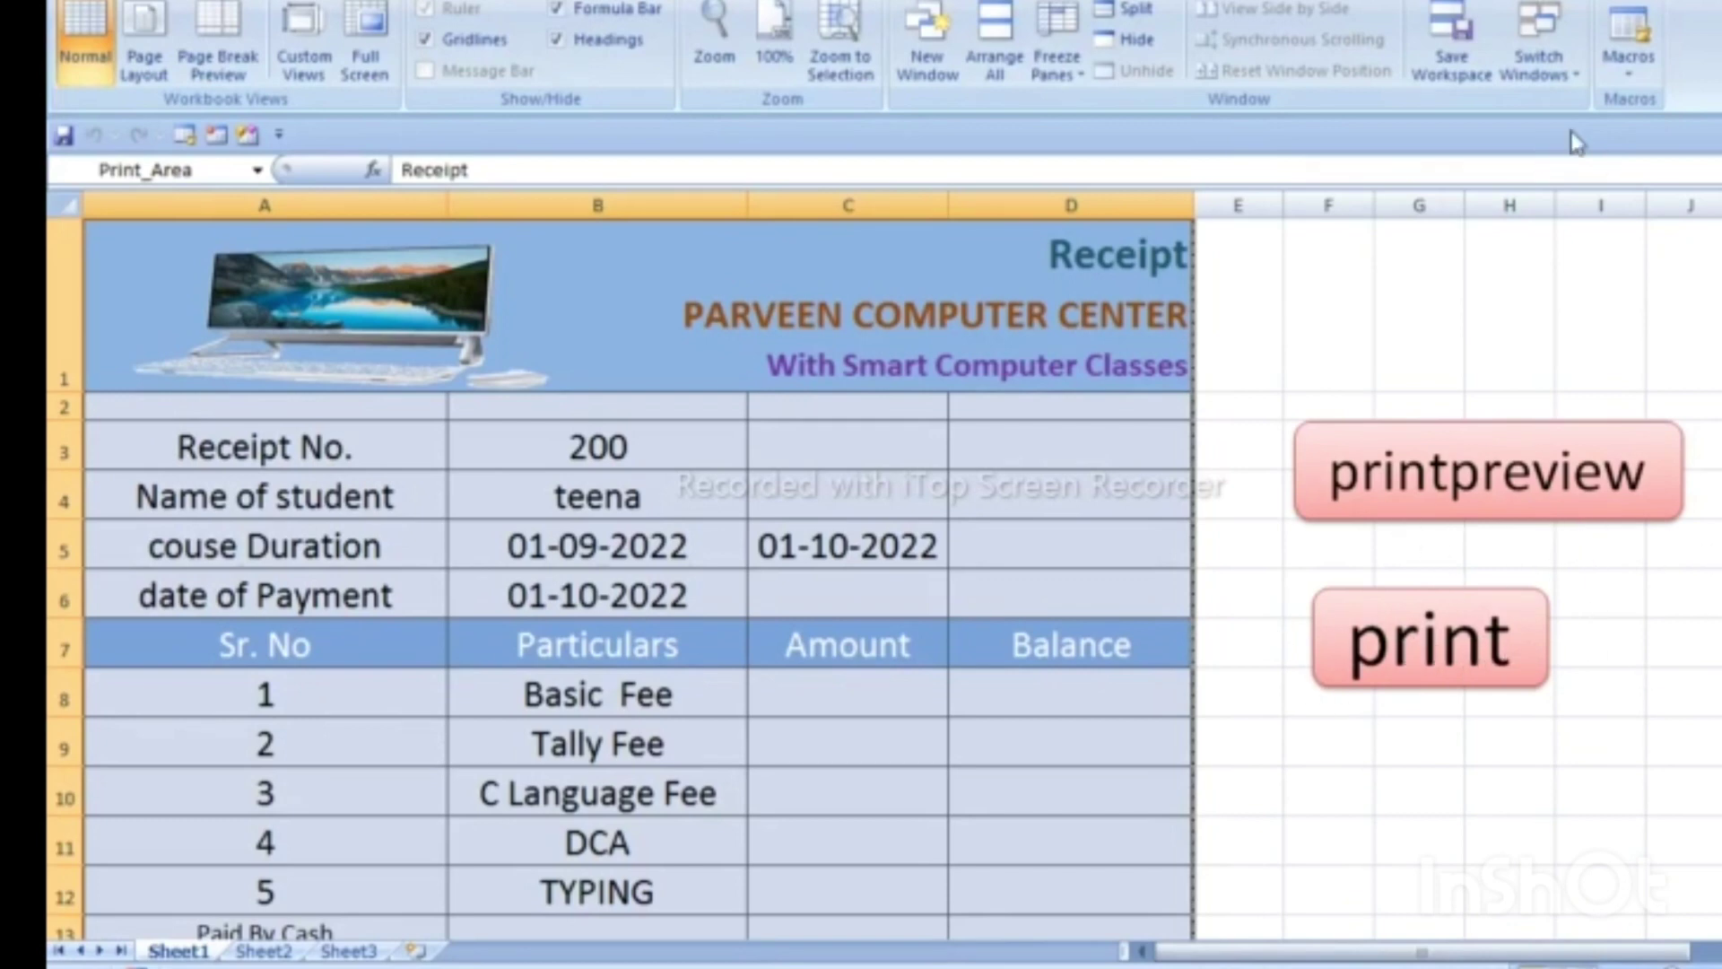
# - Begin recording a second macro named printdoc in this workbook
pyautogui.click(1631, 72)
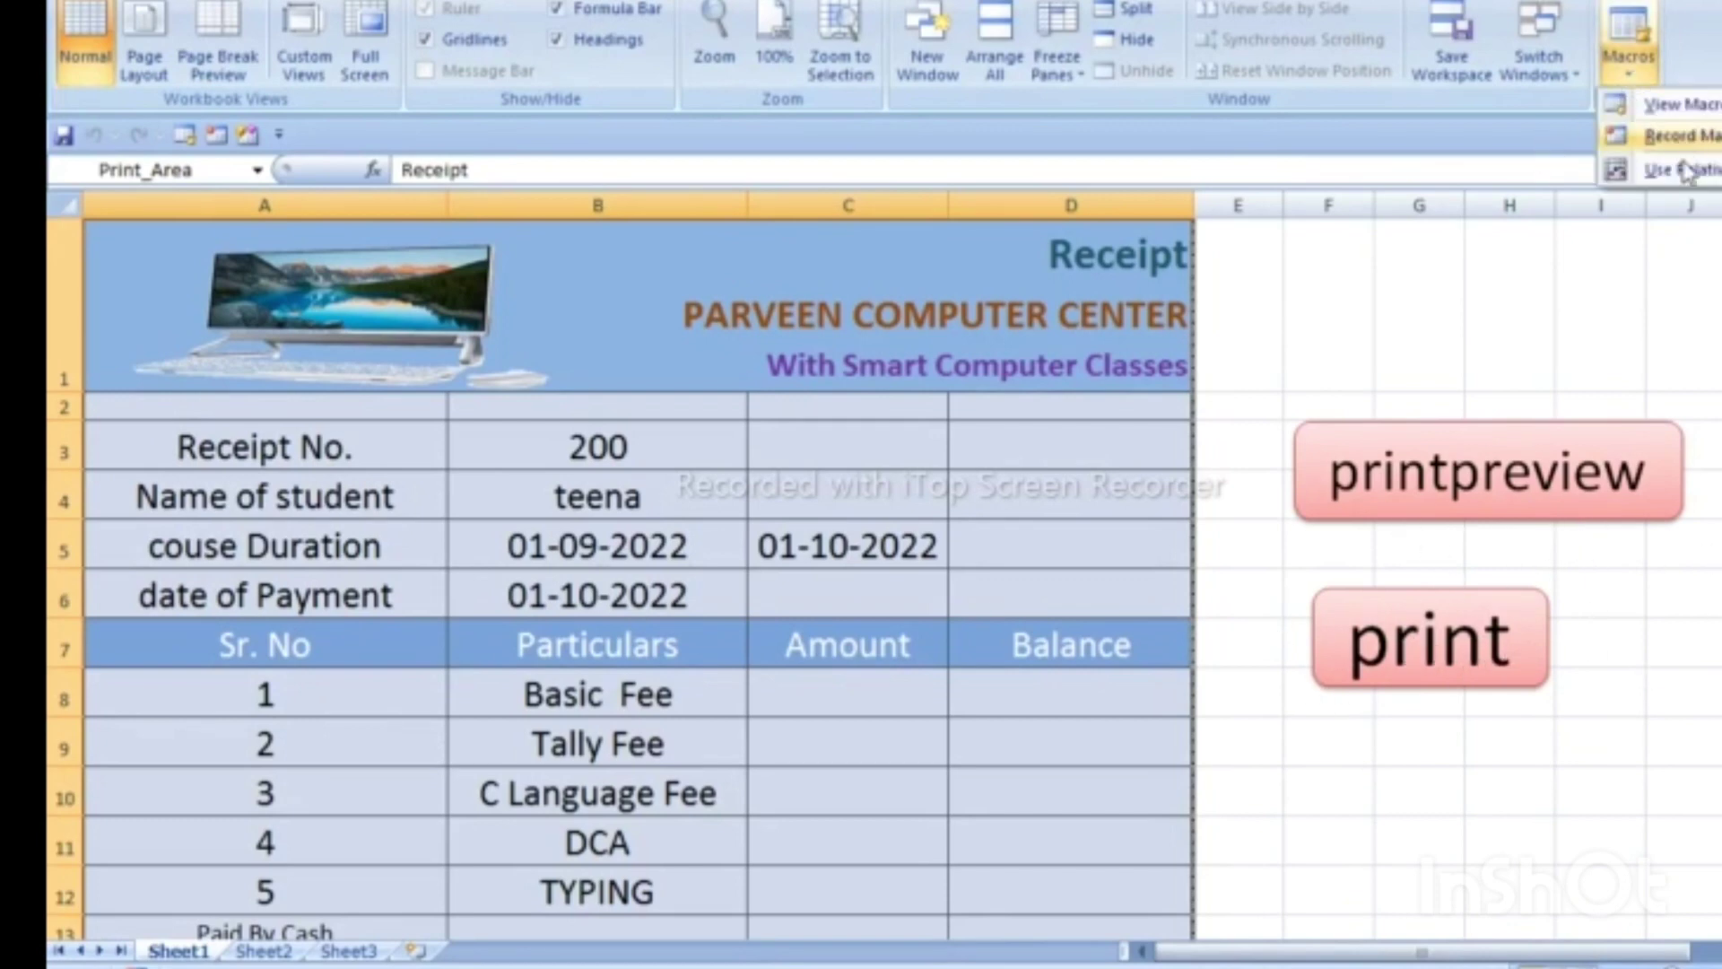
pyautogui.click(1678, 136)
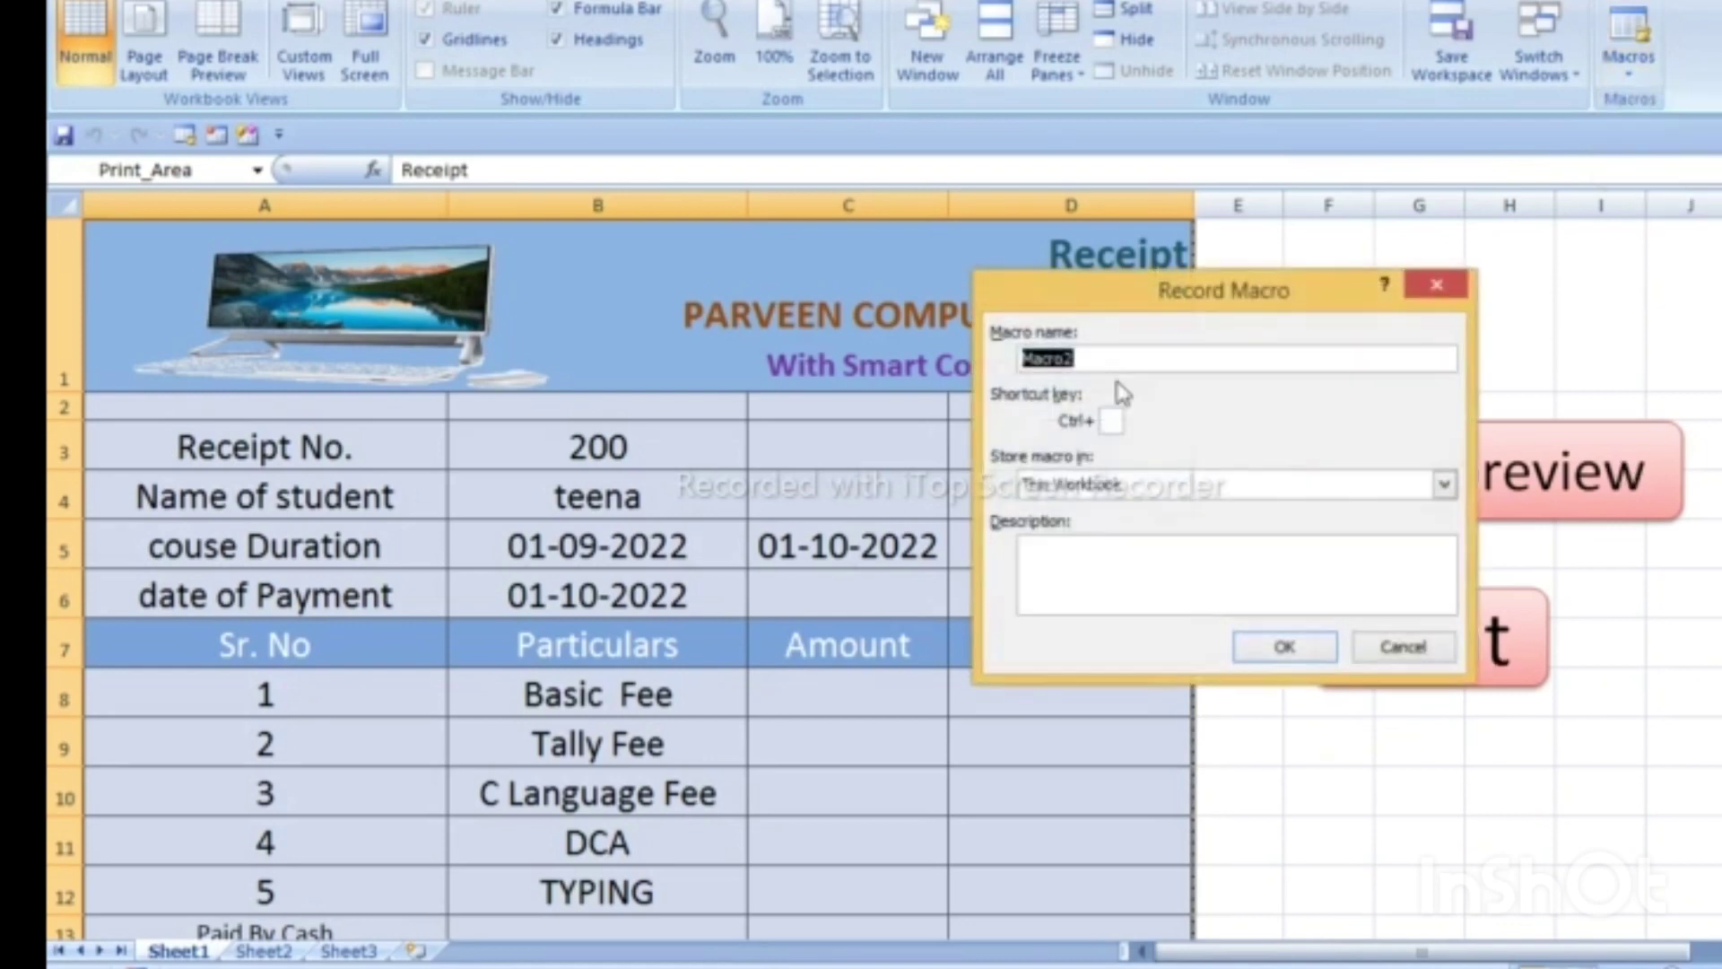
pyautogui.click(1100, 359)
pyautogui.write('printdoc')
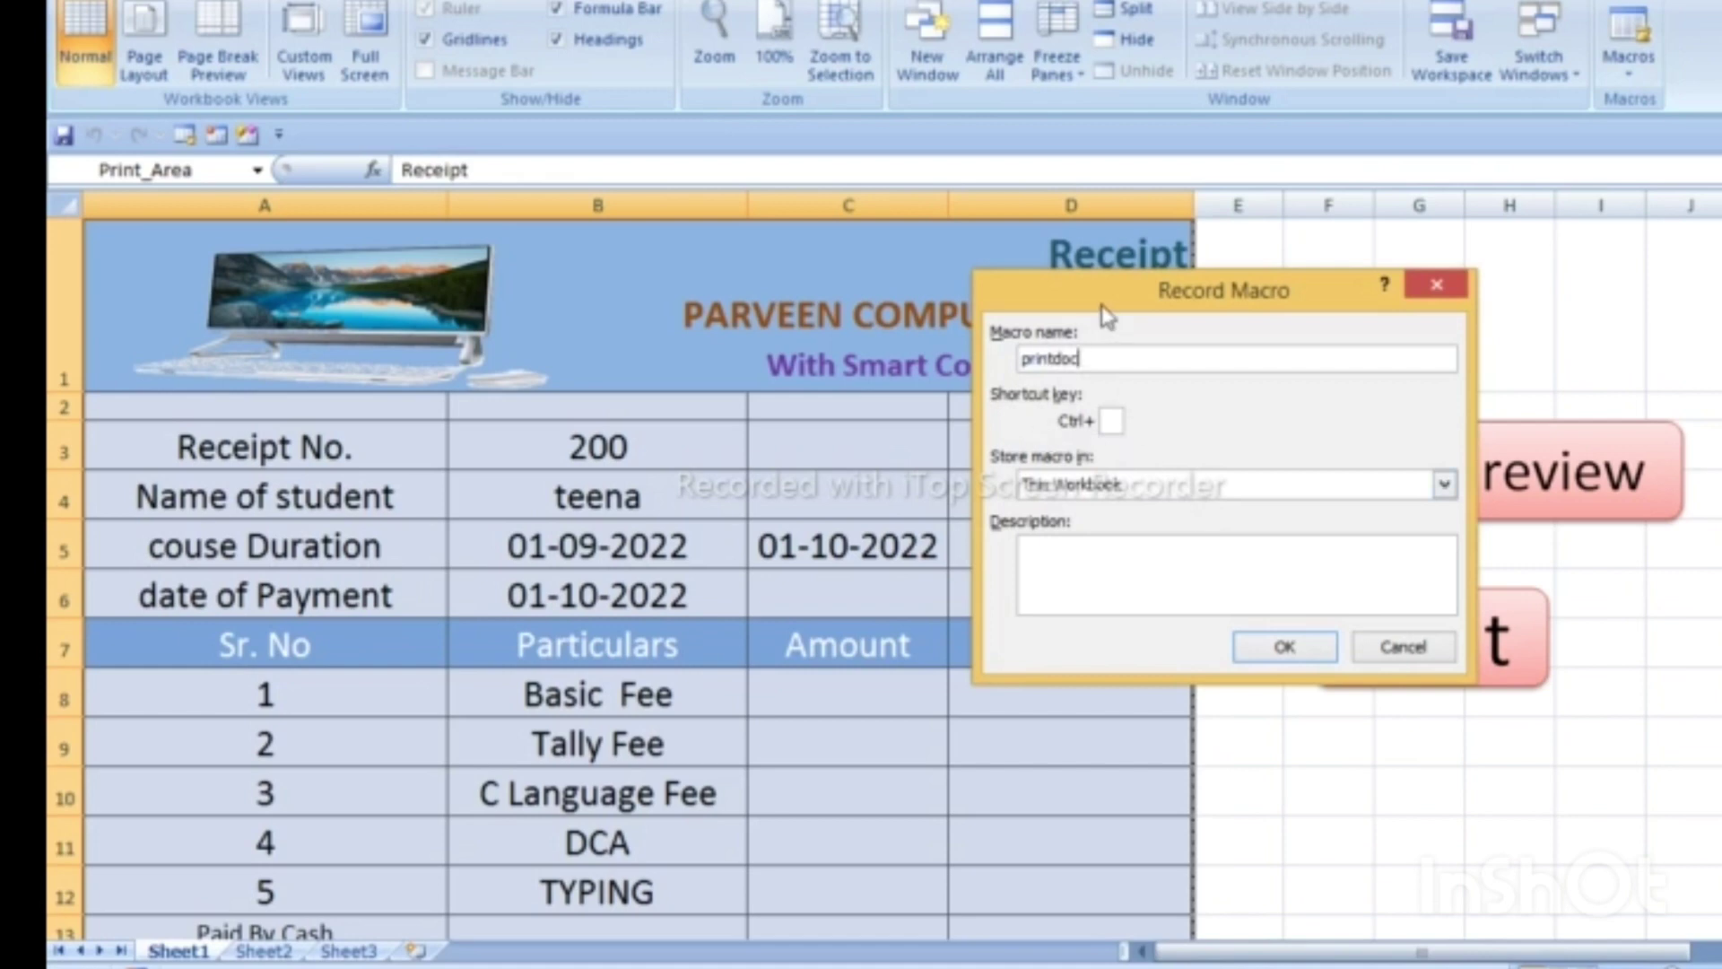
pyautogui.click(1286, 646)
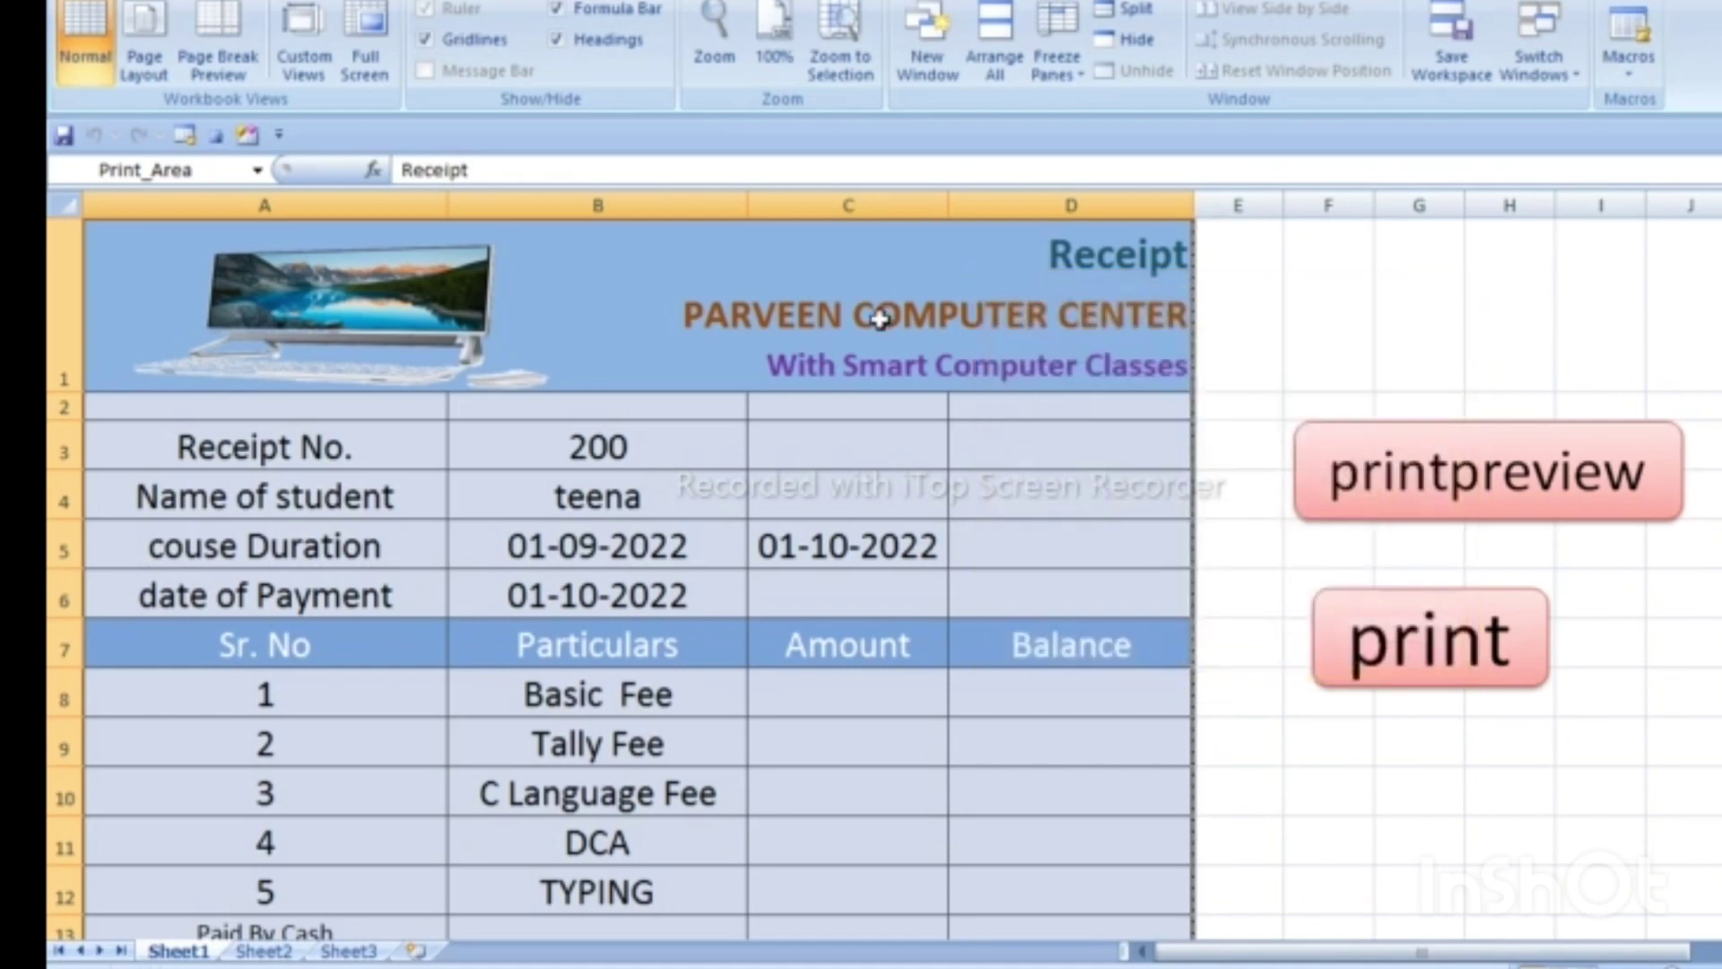
# - Set the receipt range A1:D18 as the print area again and bring up the print commands
pyautogui.moveTo(880, 307)
pyautogui.mouseDown()
pyautogui.moveTo(809, 759)
pyautogui.moveTo(769, 825)
pyautogui.mouseUp()
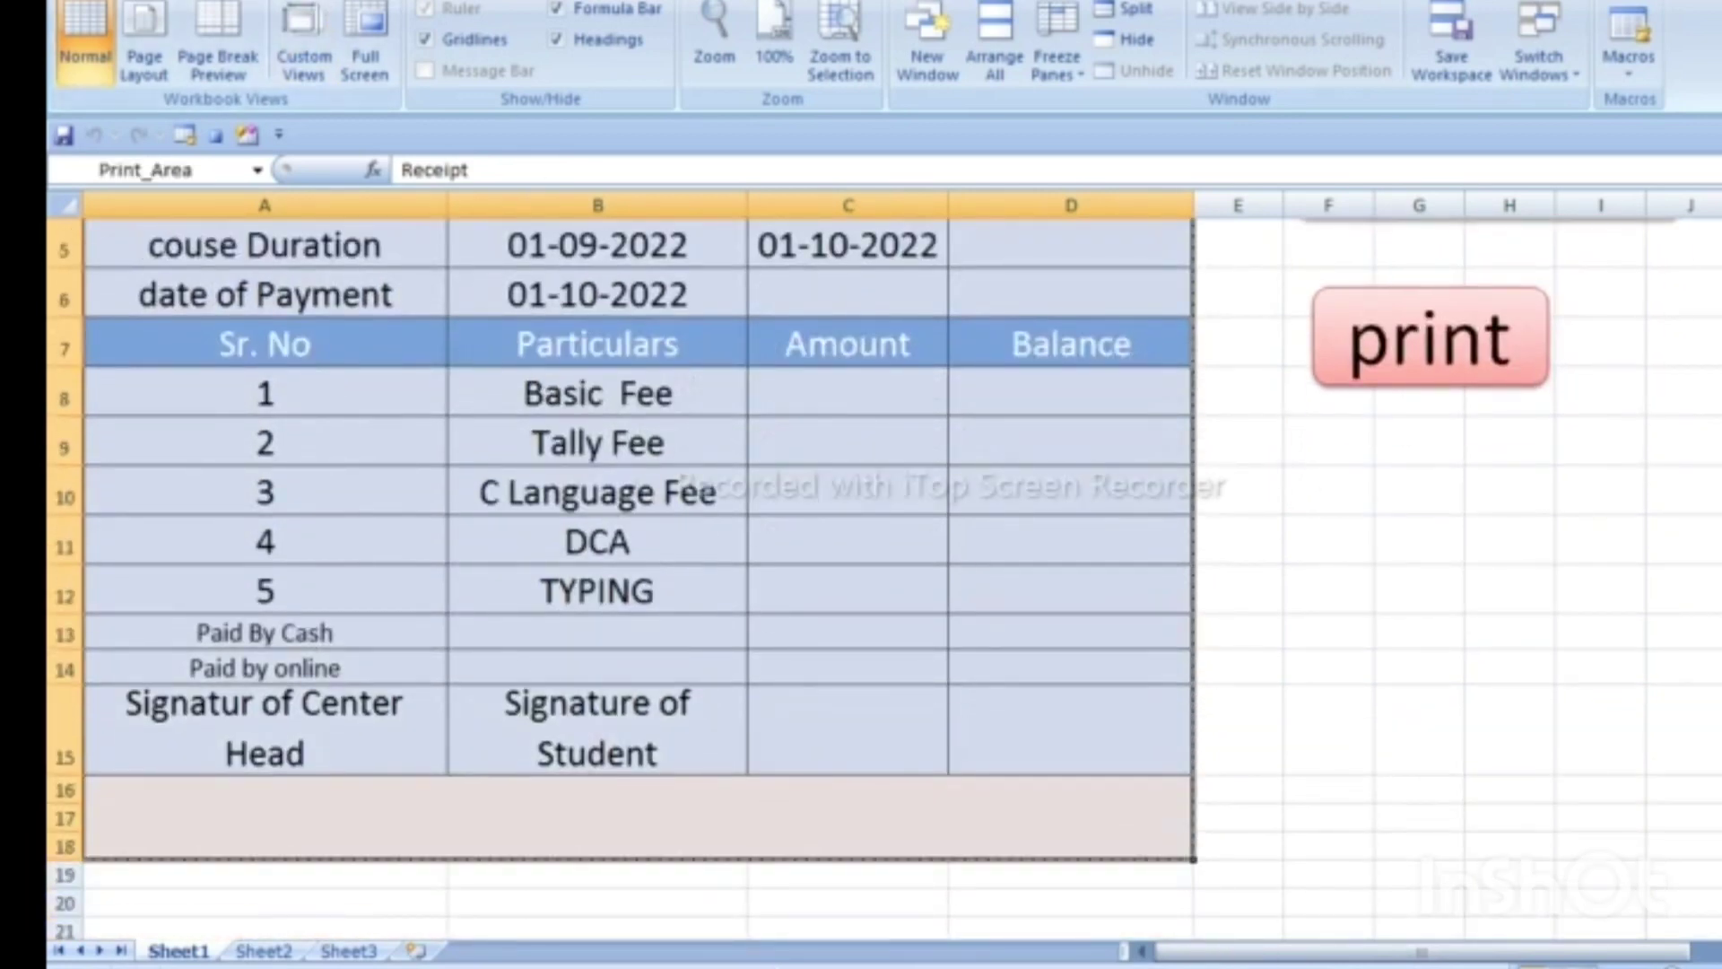
pyautogui.click(327, 3)
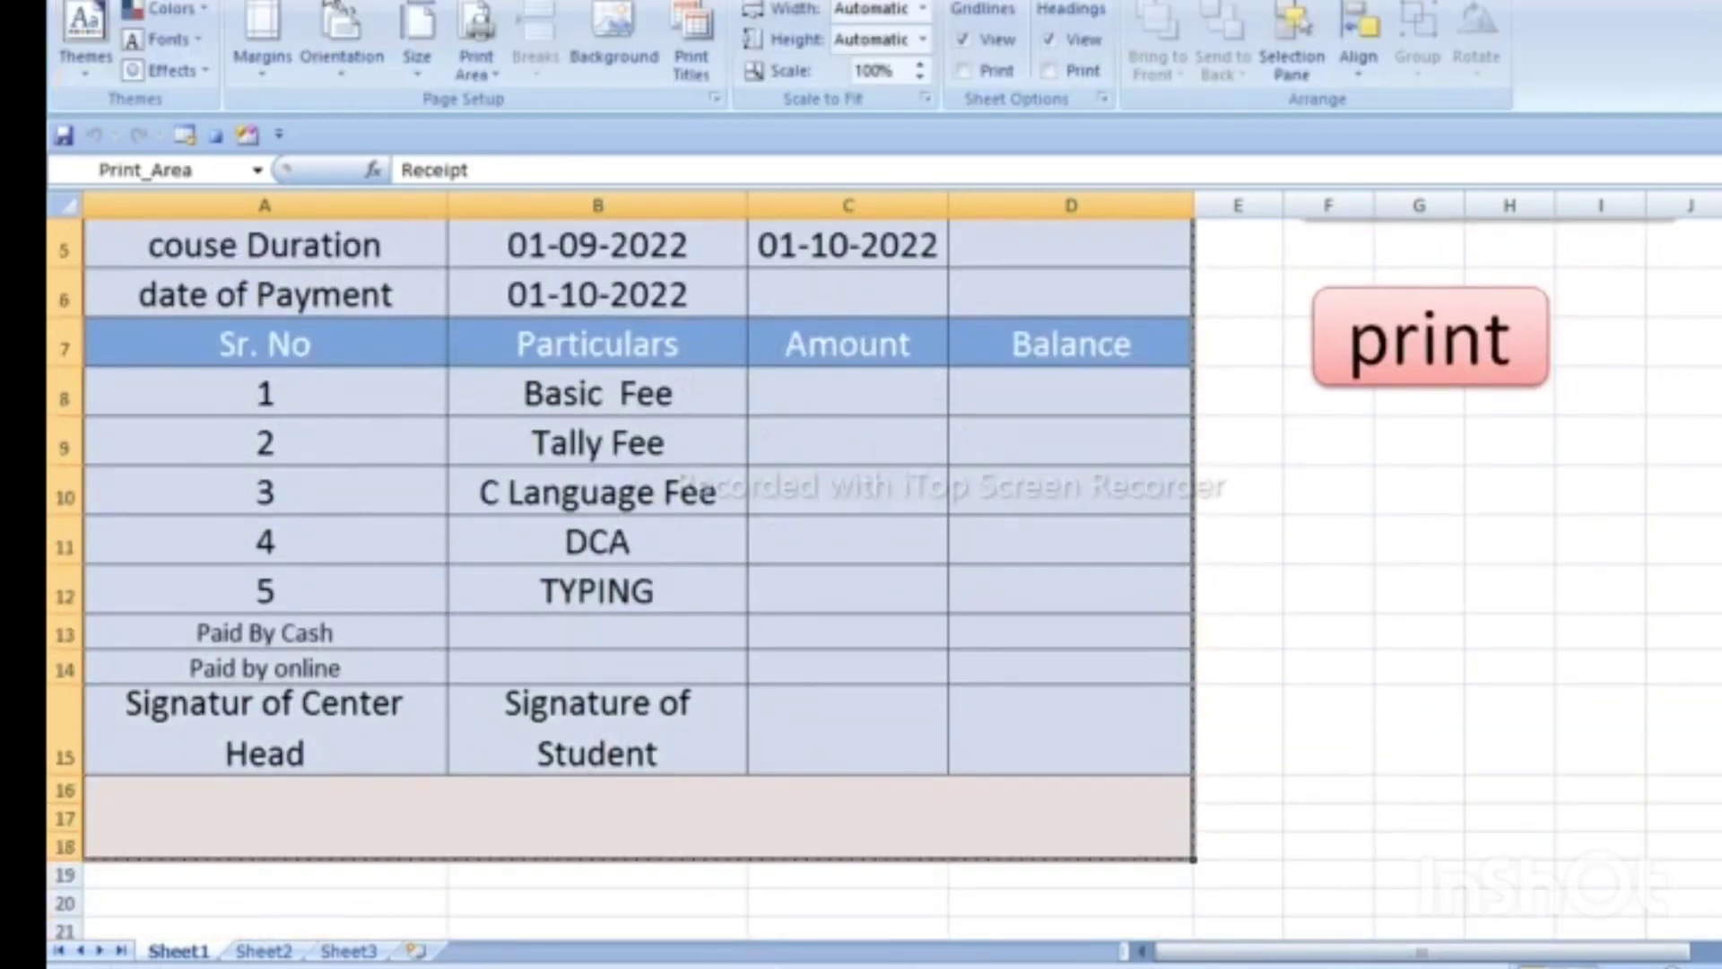
pyautogui.click(495, 79)
pyautogui.click(574, 106)
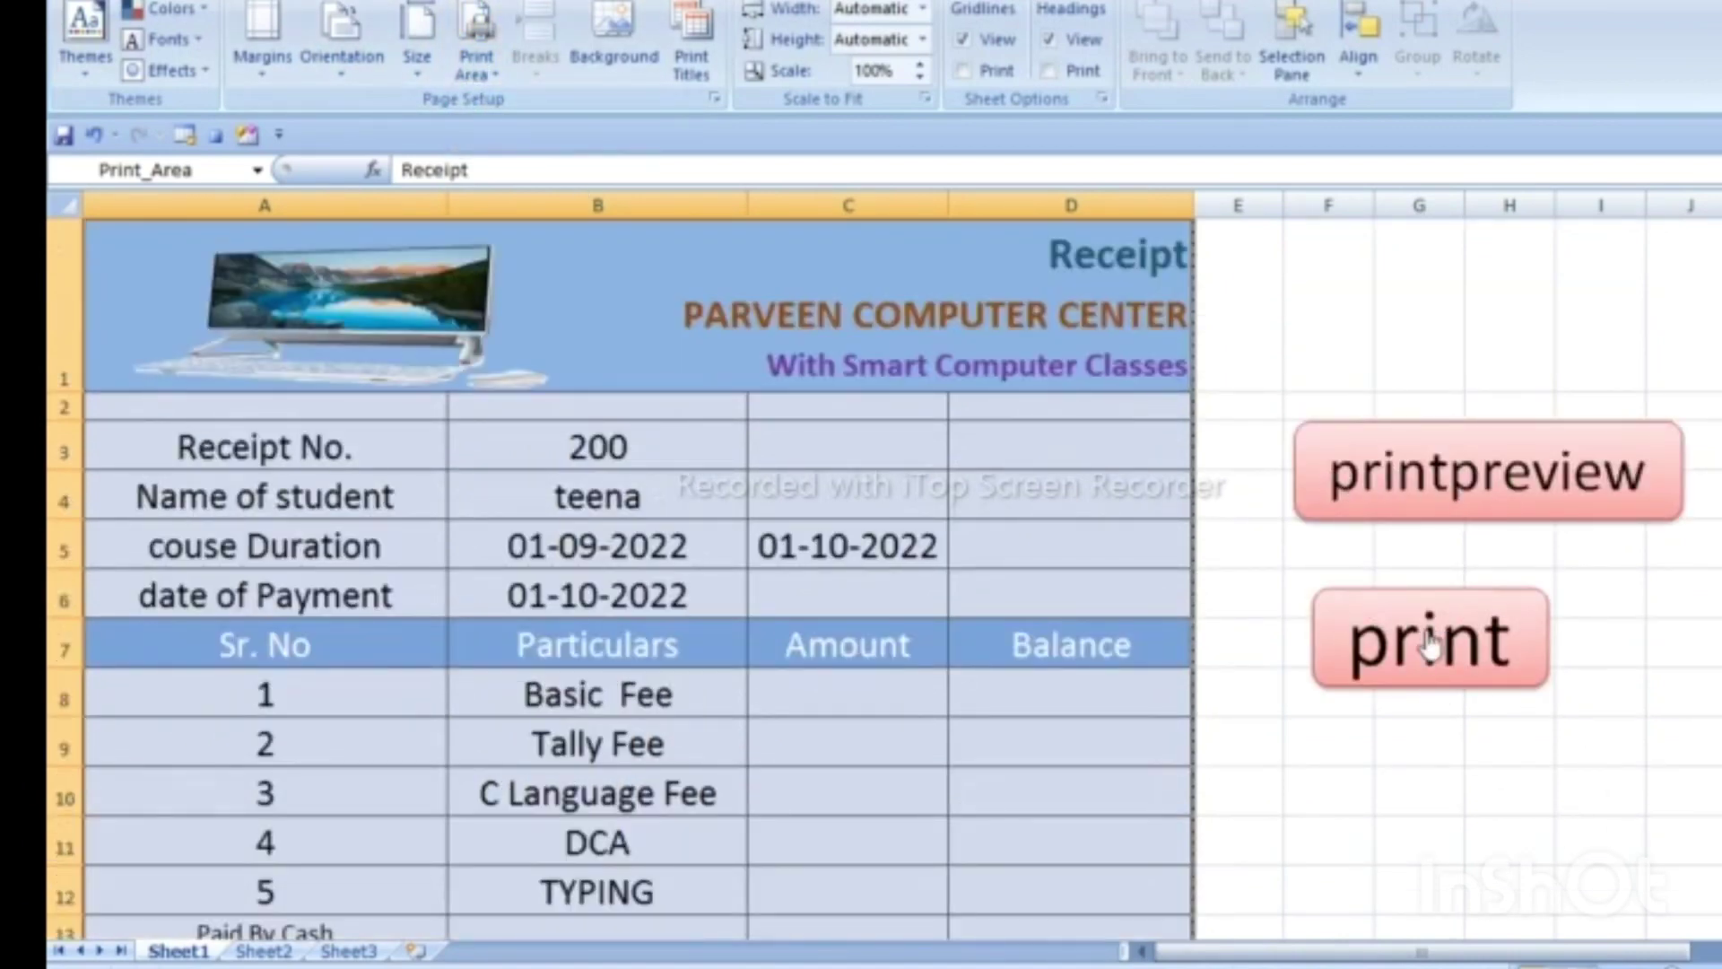
pyautogui.click(65, 9)
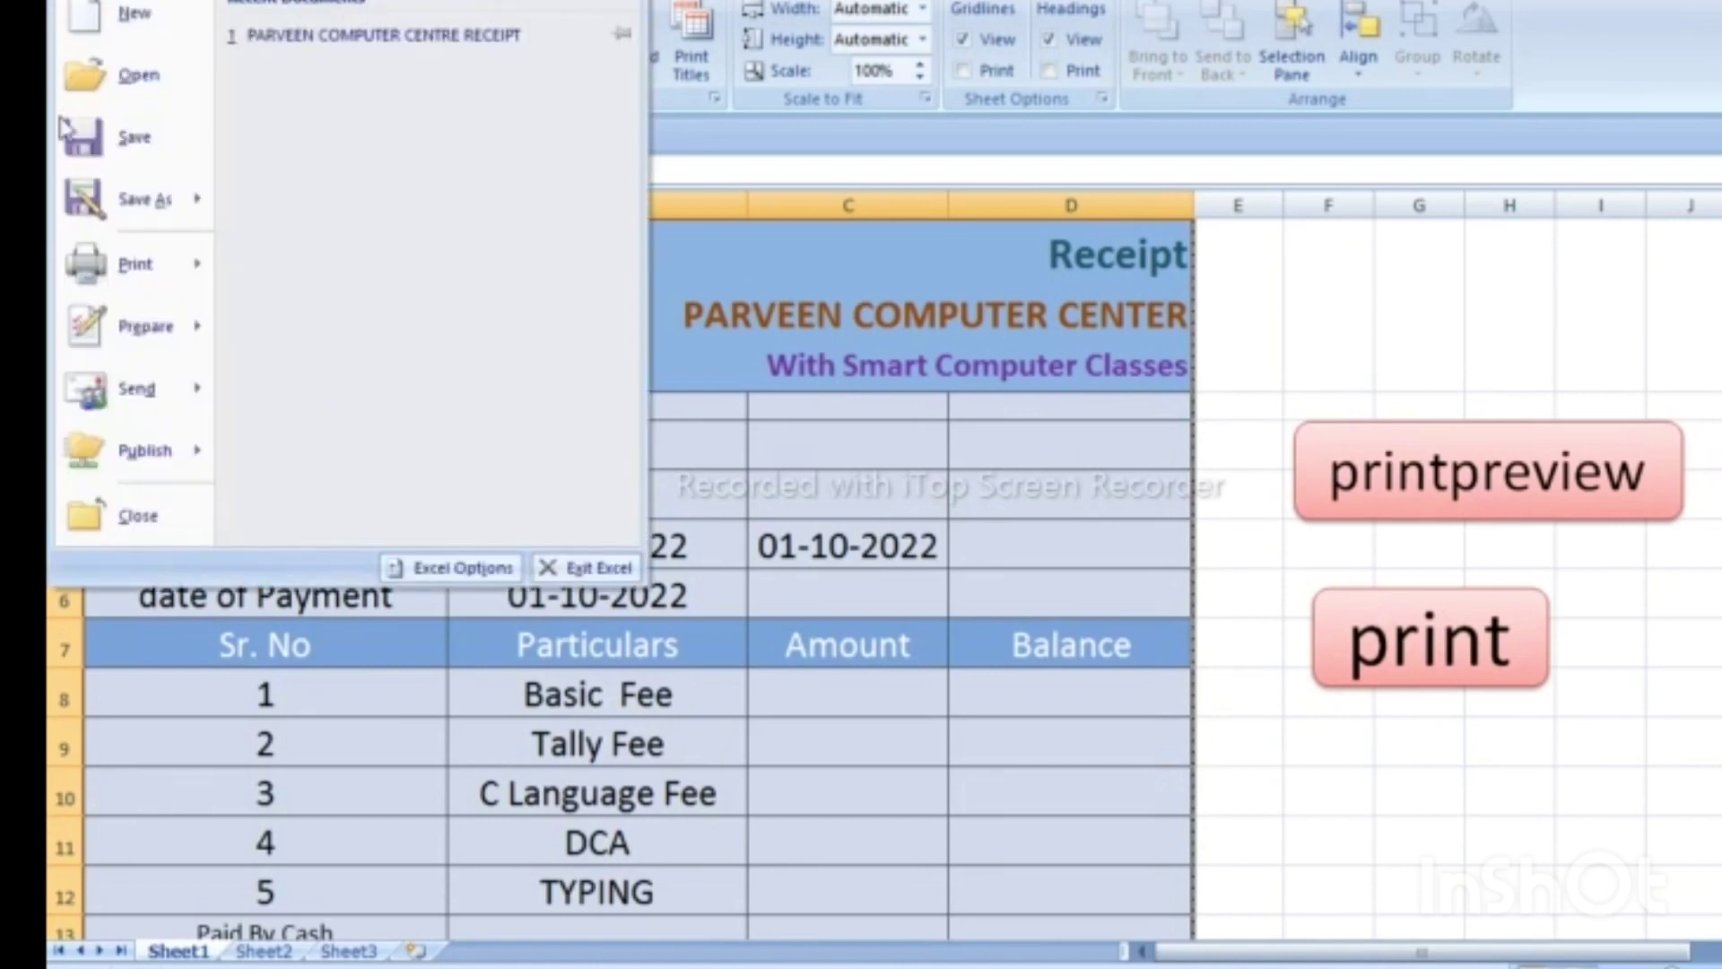
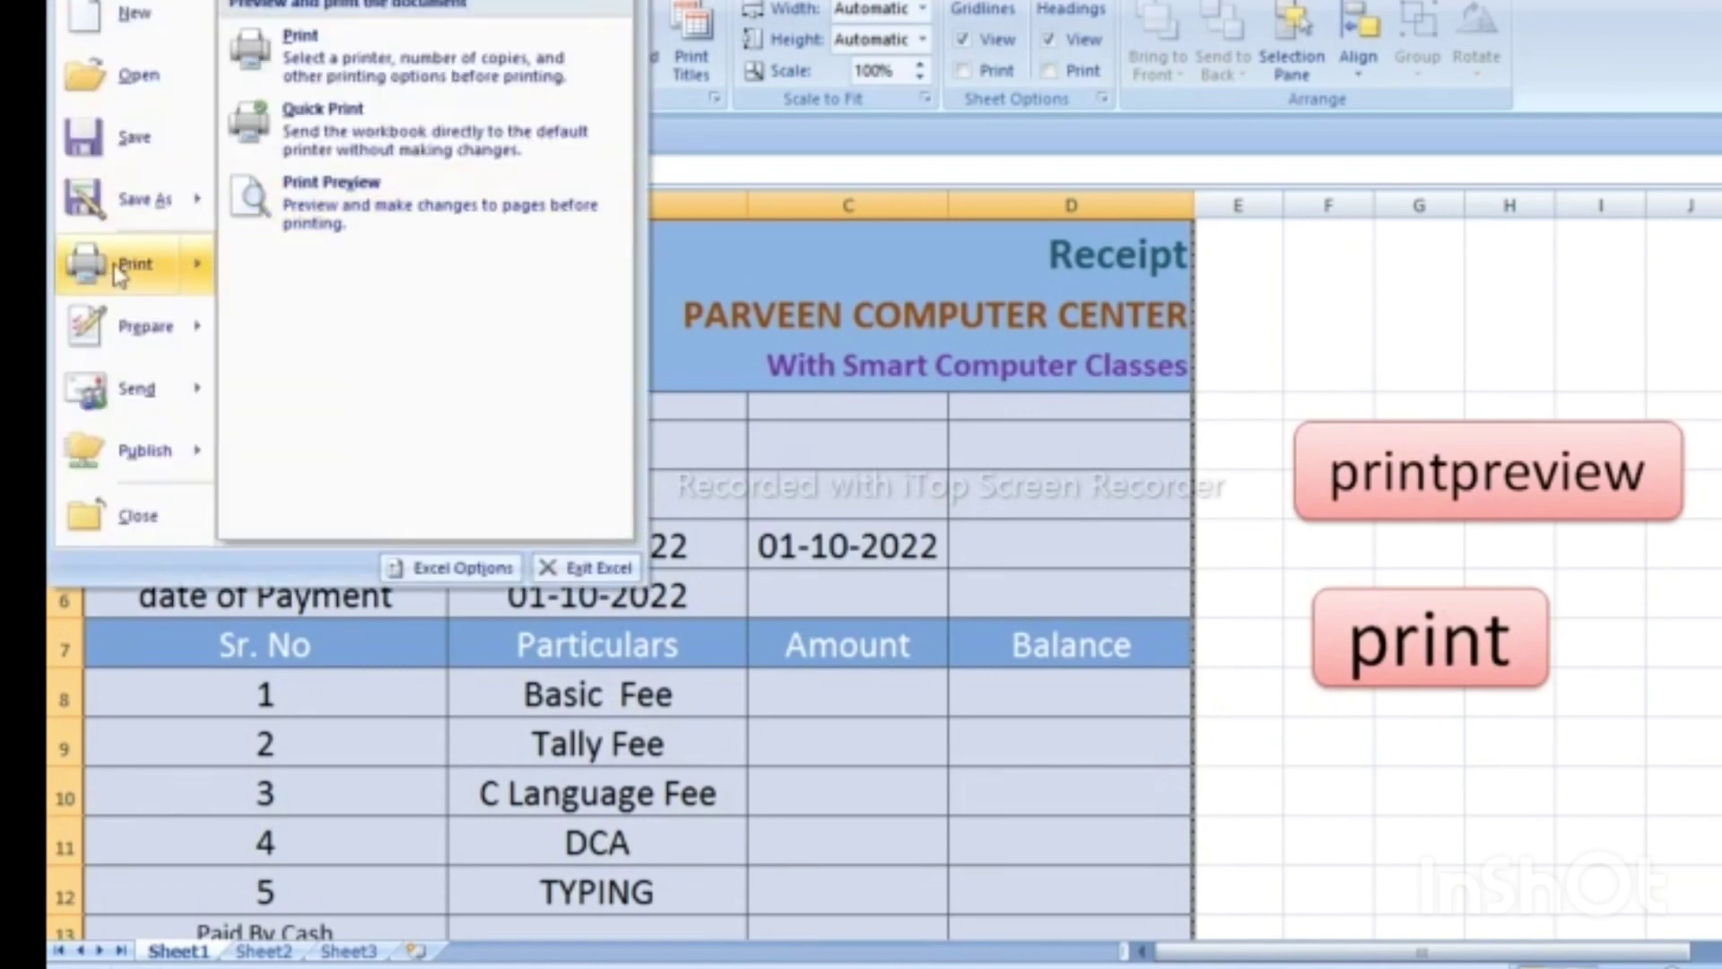
# - Print the receipt sheet using PDFCreator as the selected printer
pyautogui.click(119, 273)
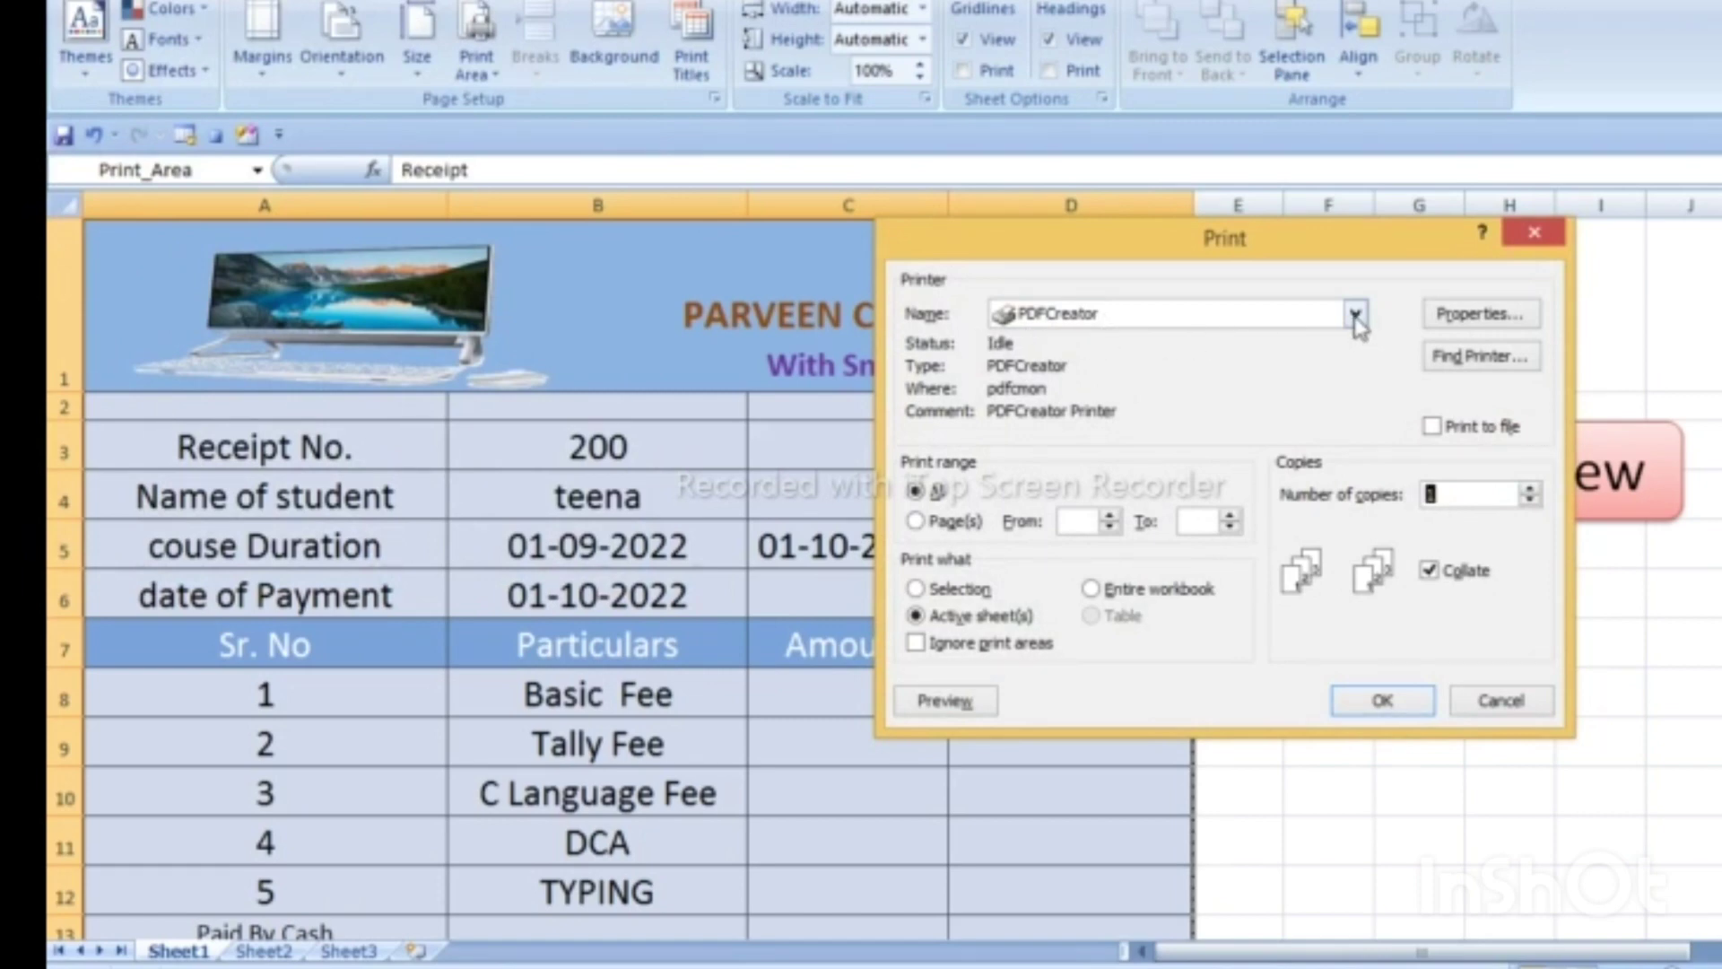
pyautogui.click(1356, 315)
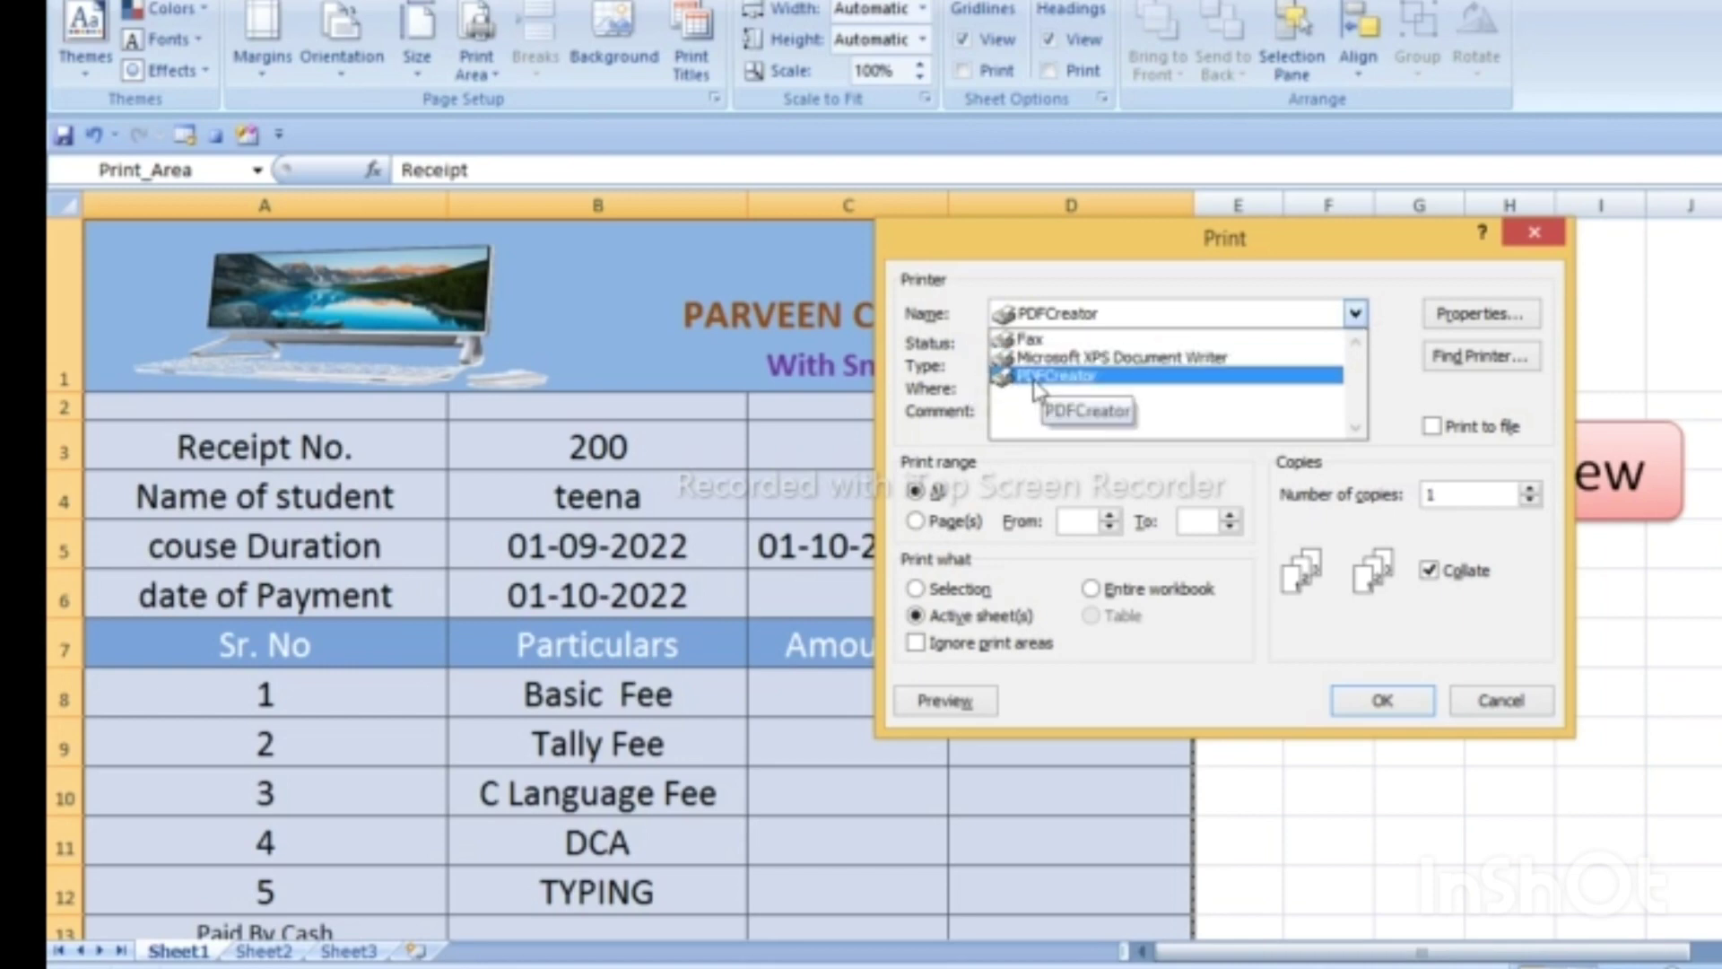
pyautogui.click(1049, 375)
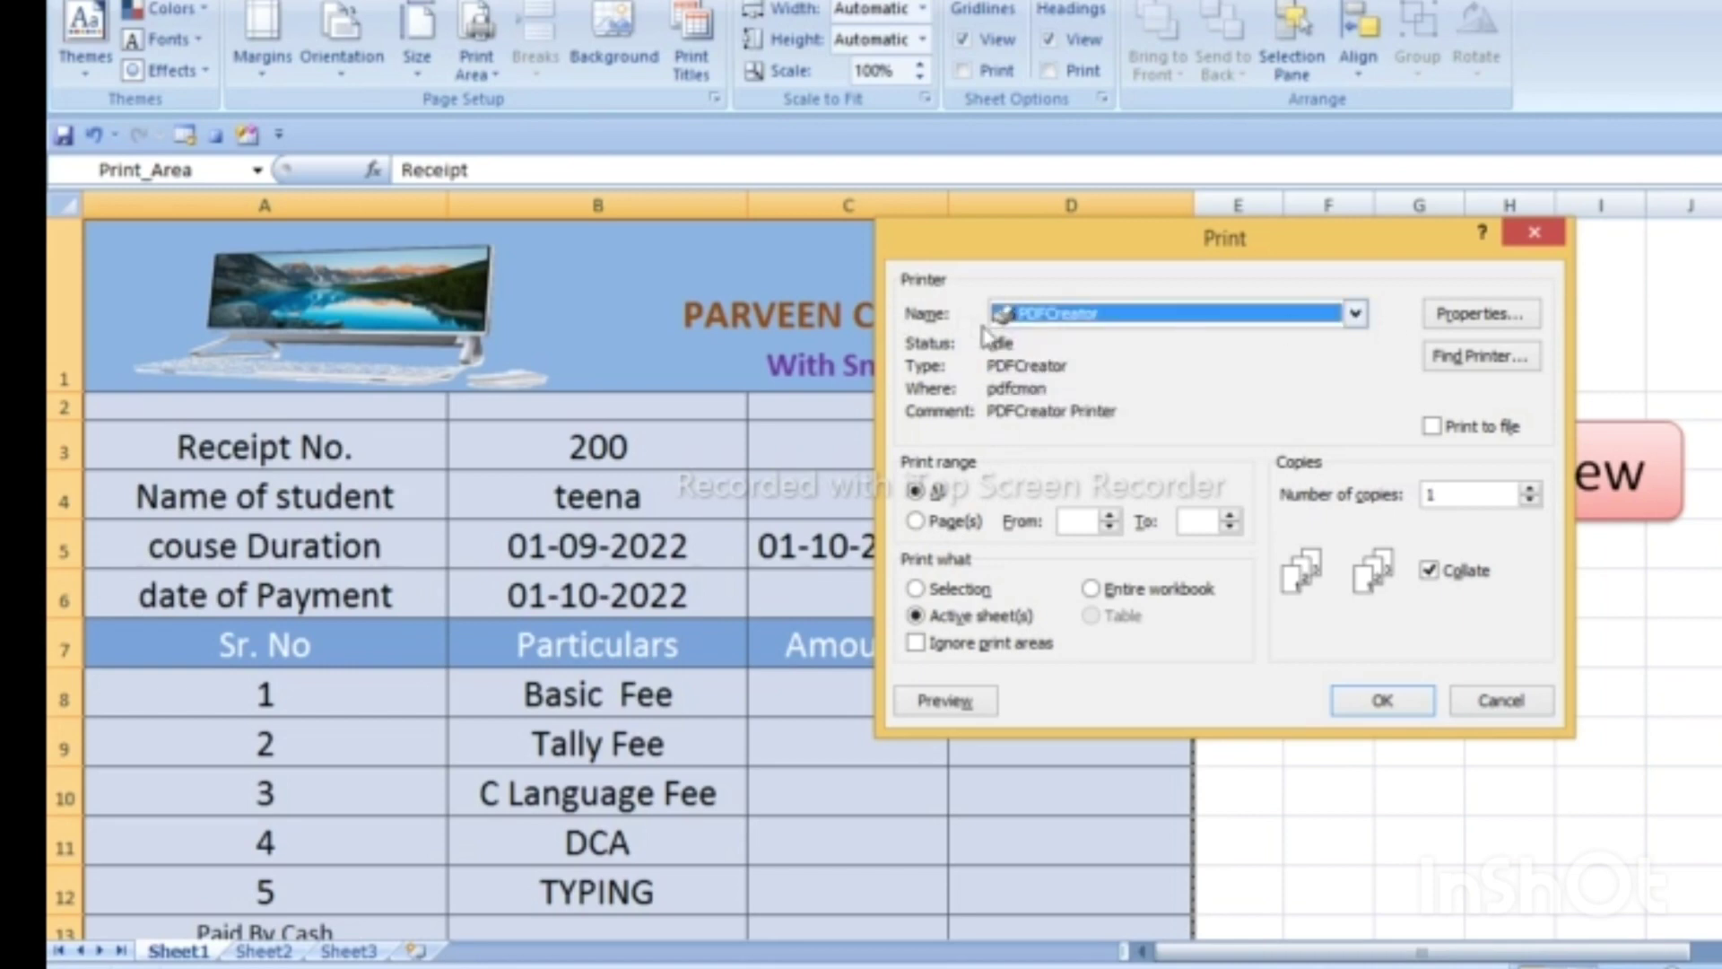
pyautogui.click(1388, 703)
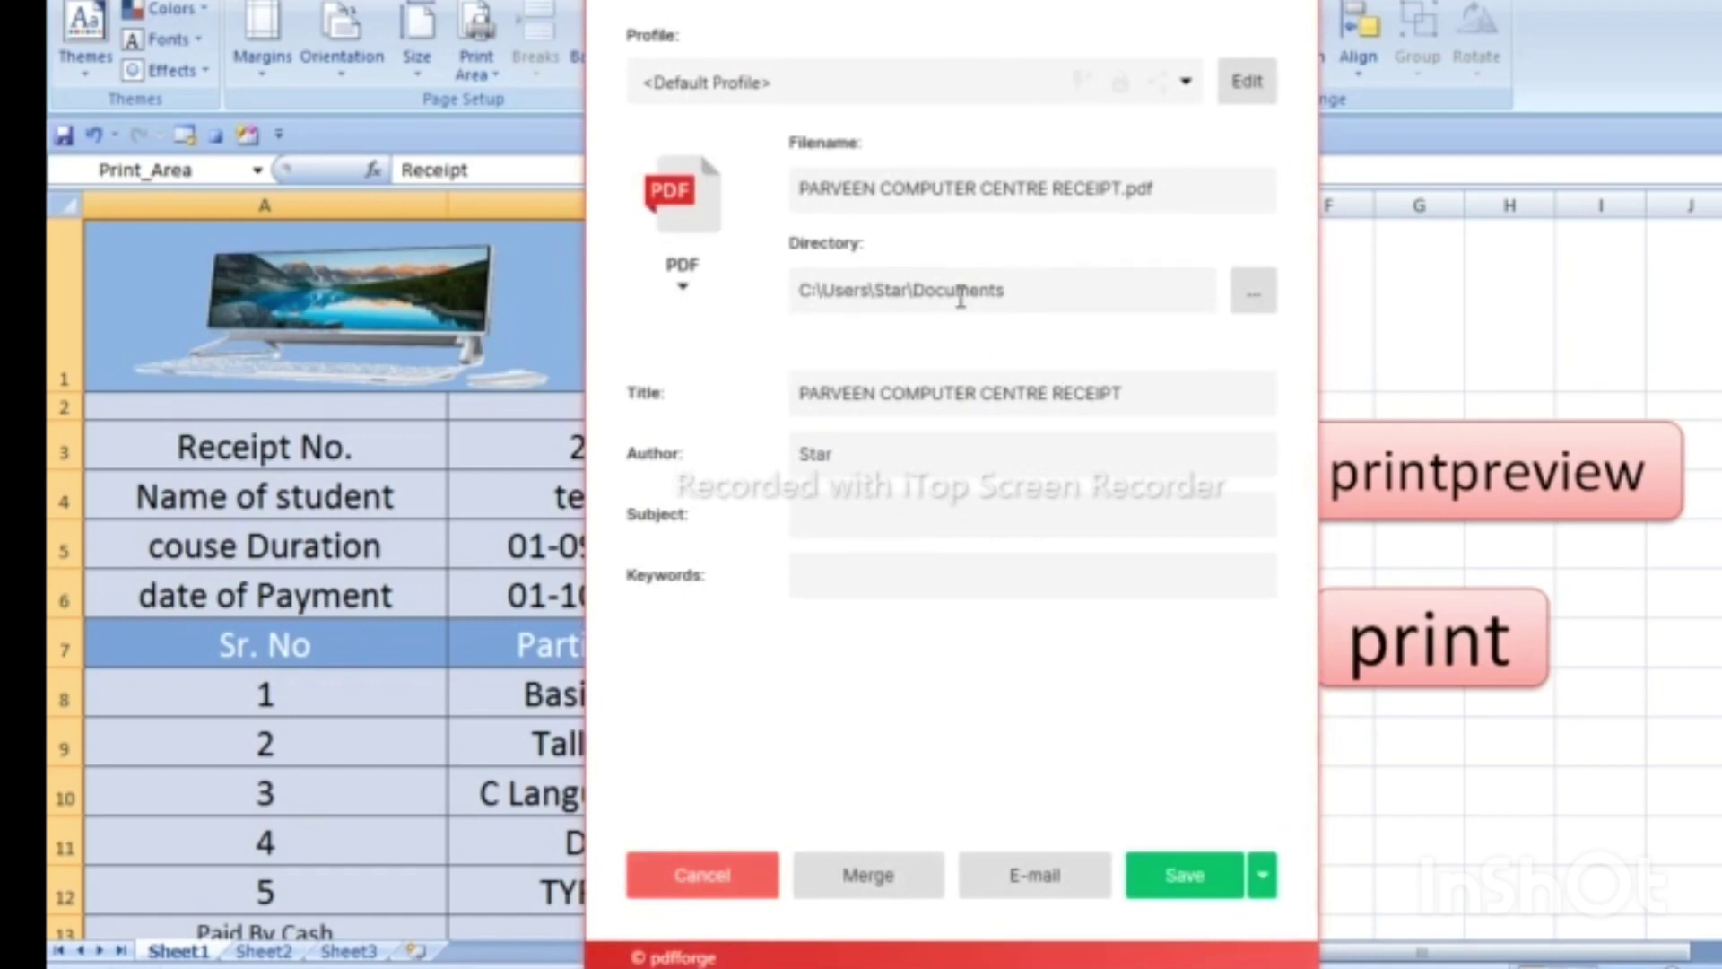
# - Create a new 'pdf doc' folder on the Desktop and choose it as the PDF save location
pyautogui.click(1255, 292)
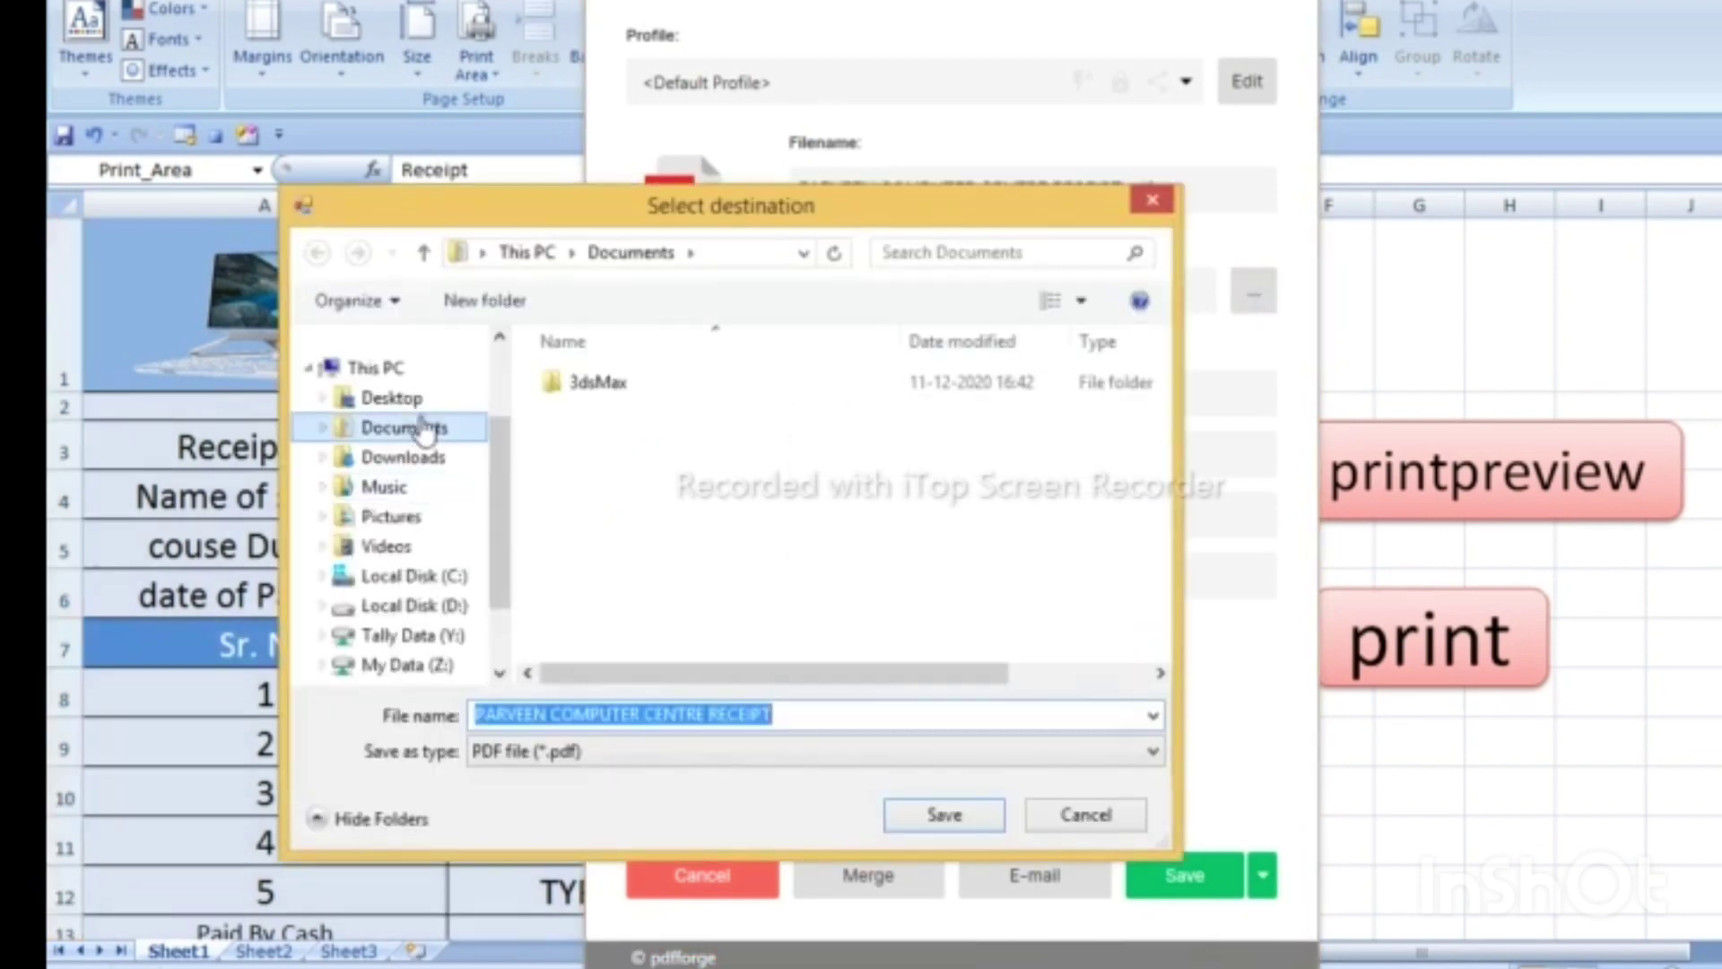
pyautogui.click(391, 398)
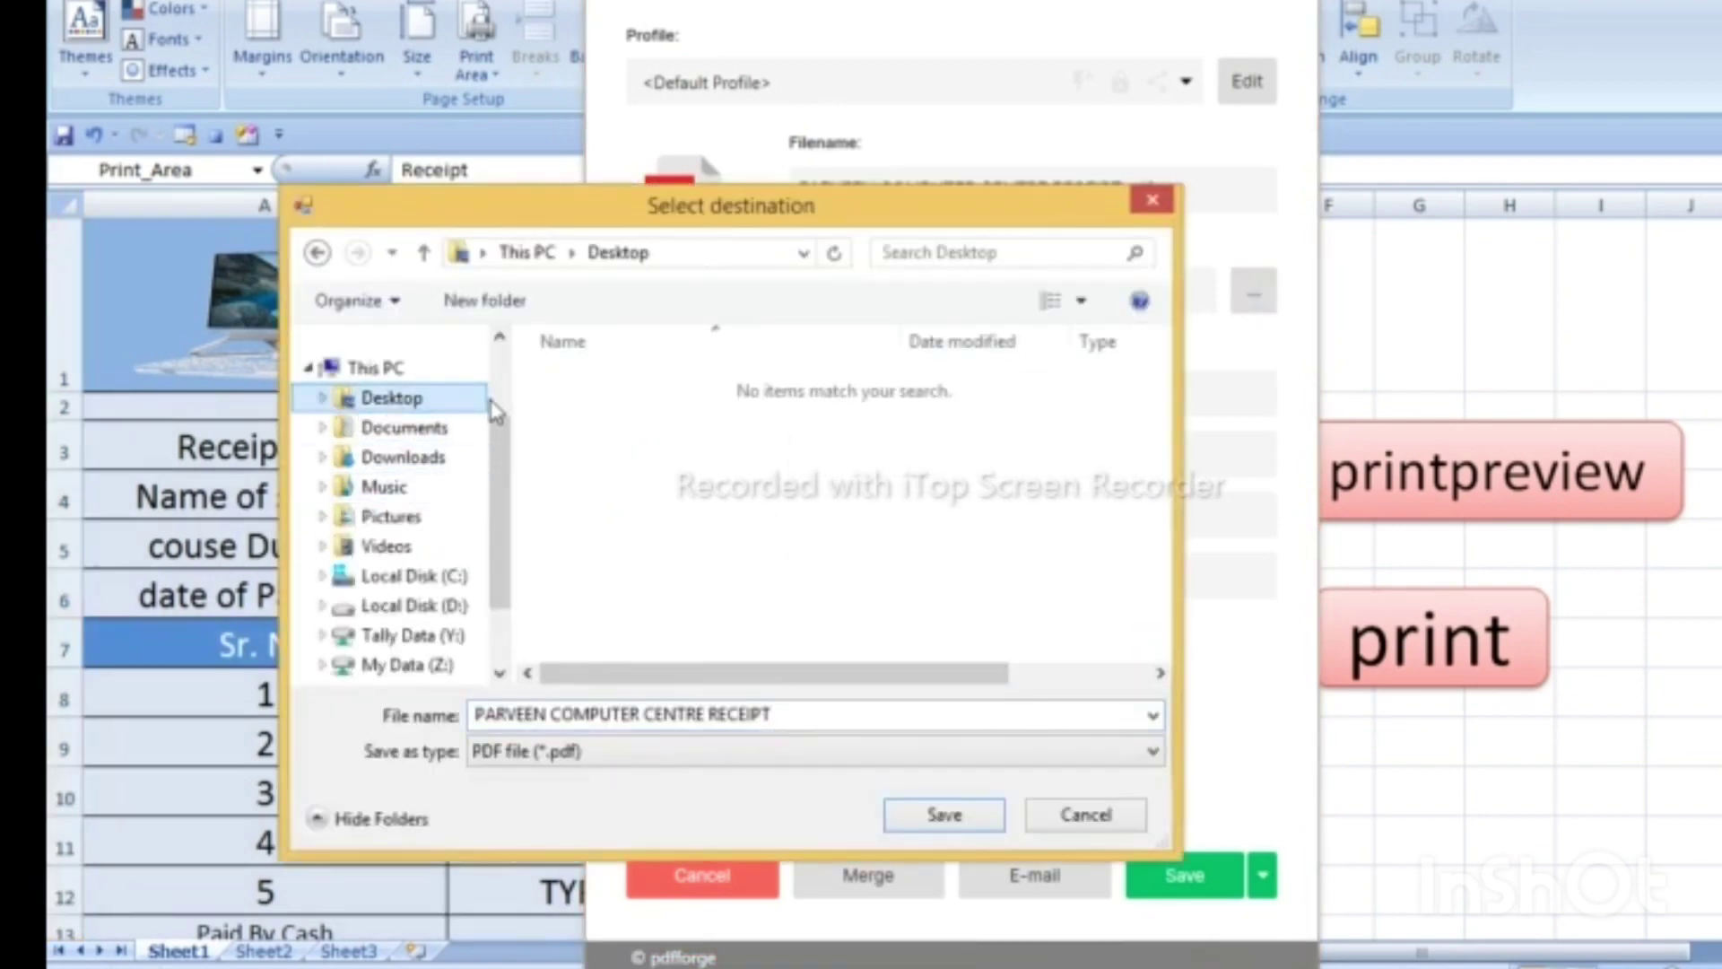
pyautogui.click(484, 301)
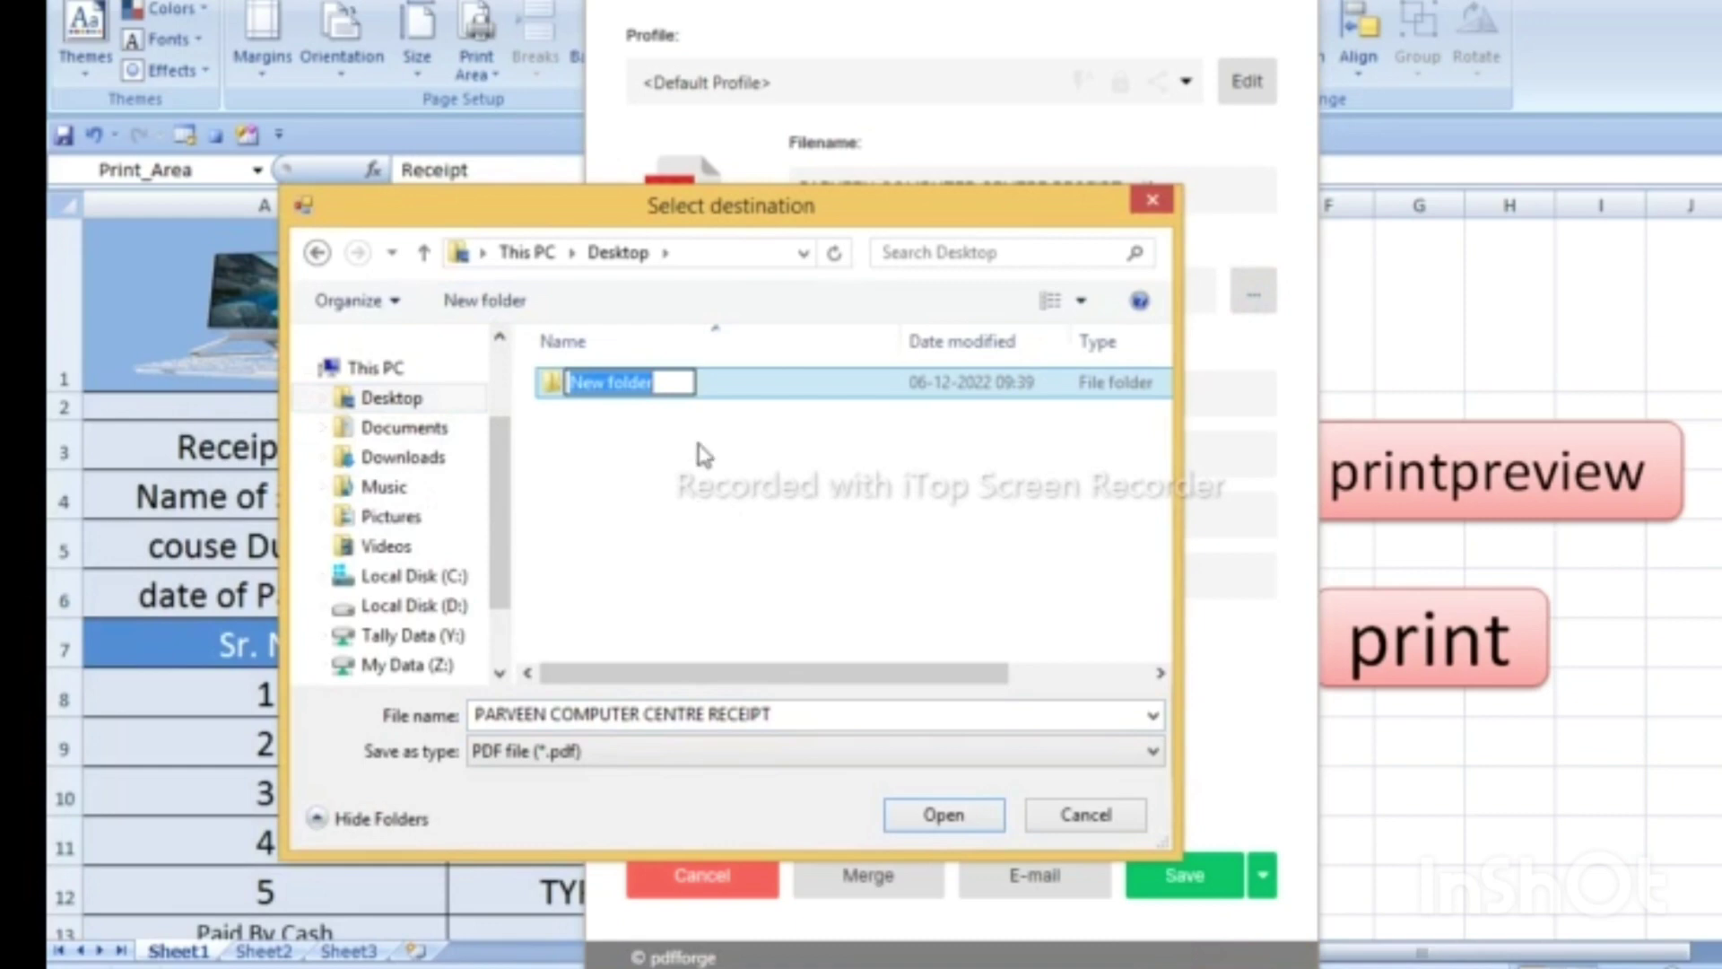
pyautogui.write('P')
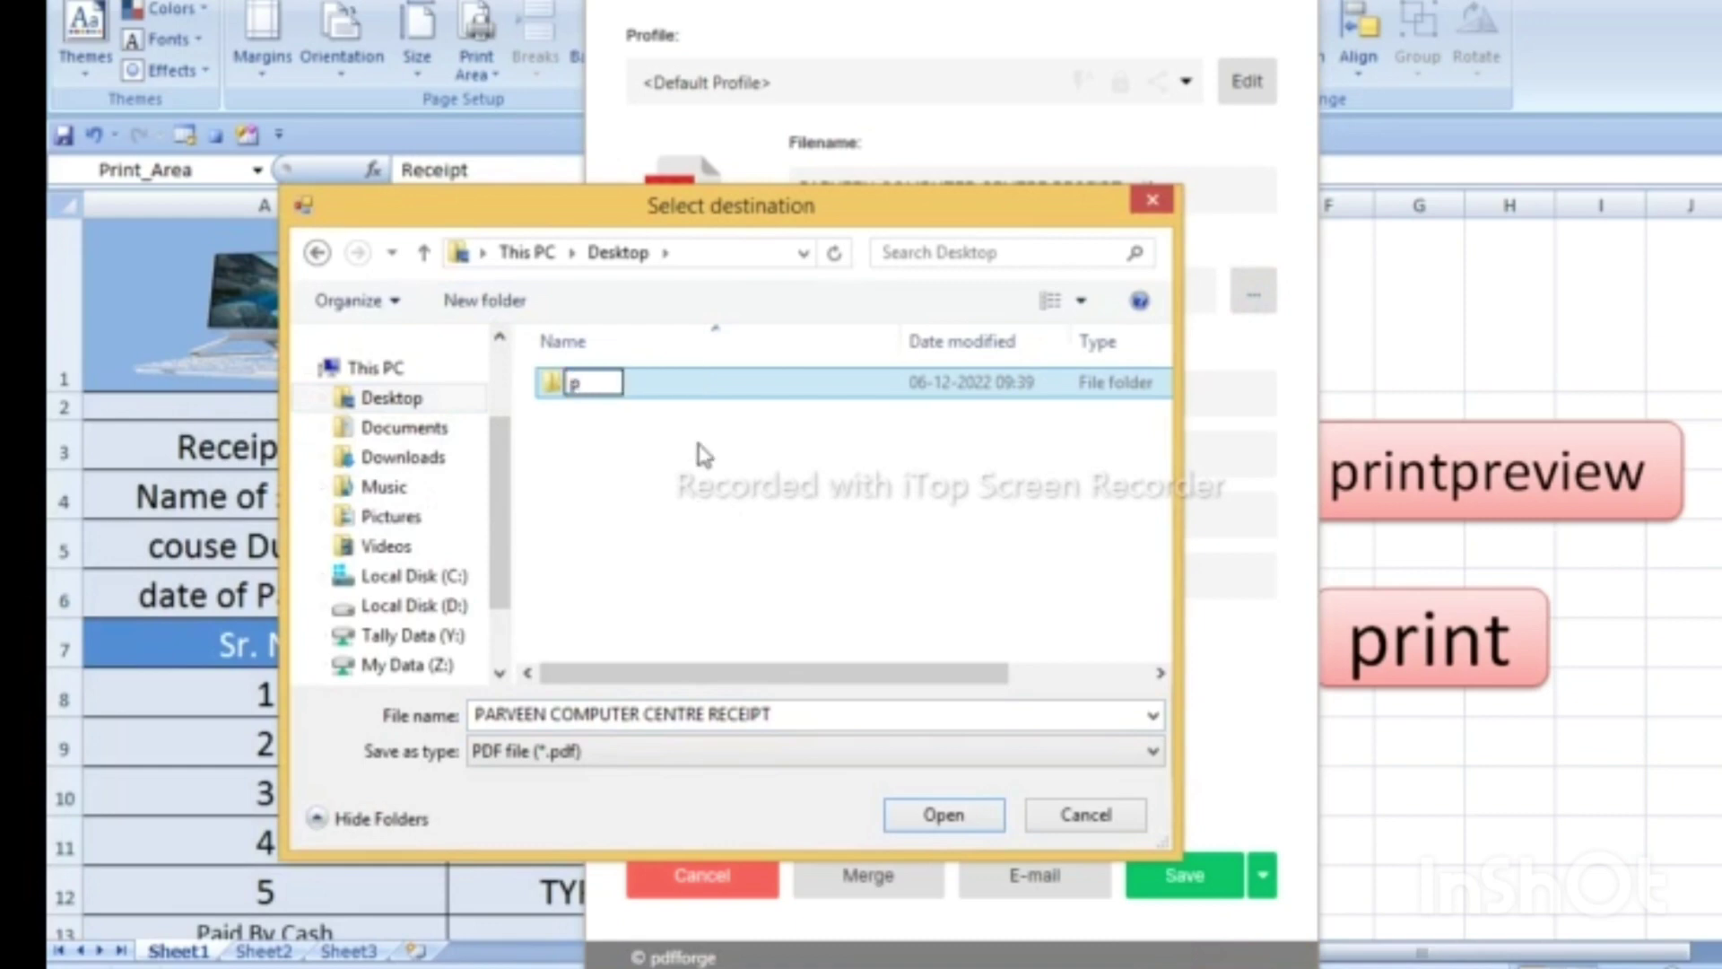
pyautogui.write('df doc')
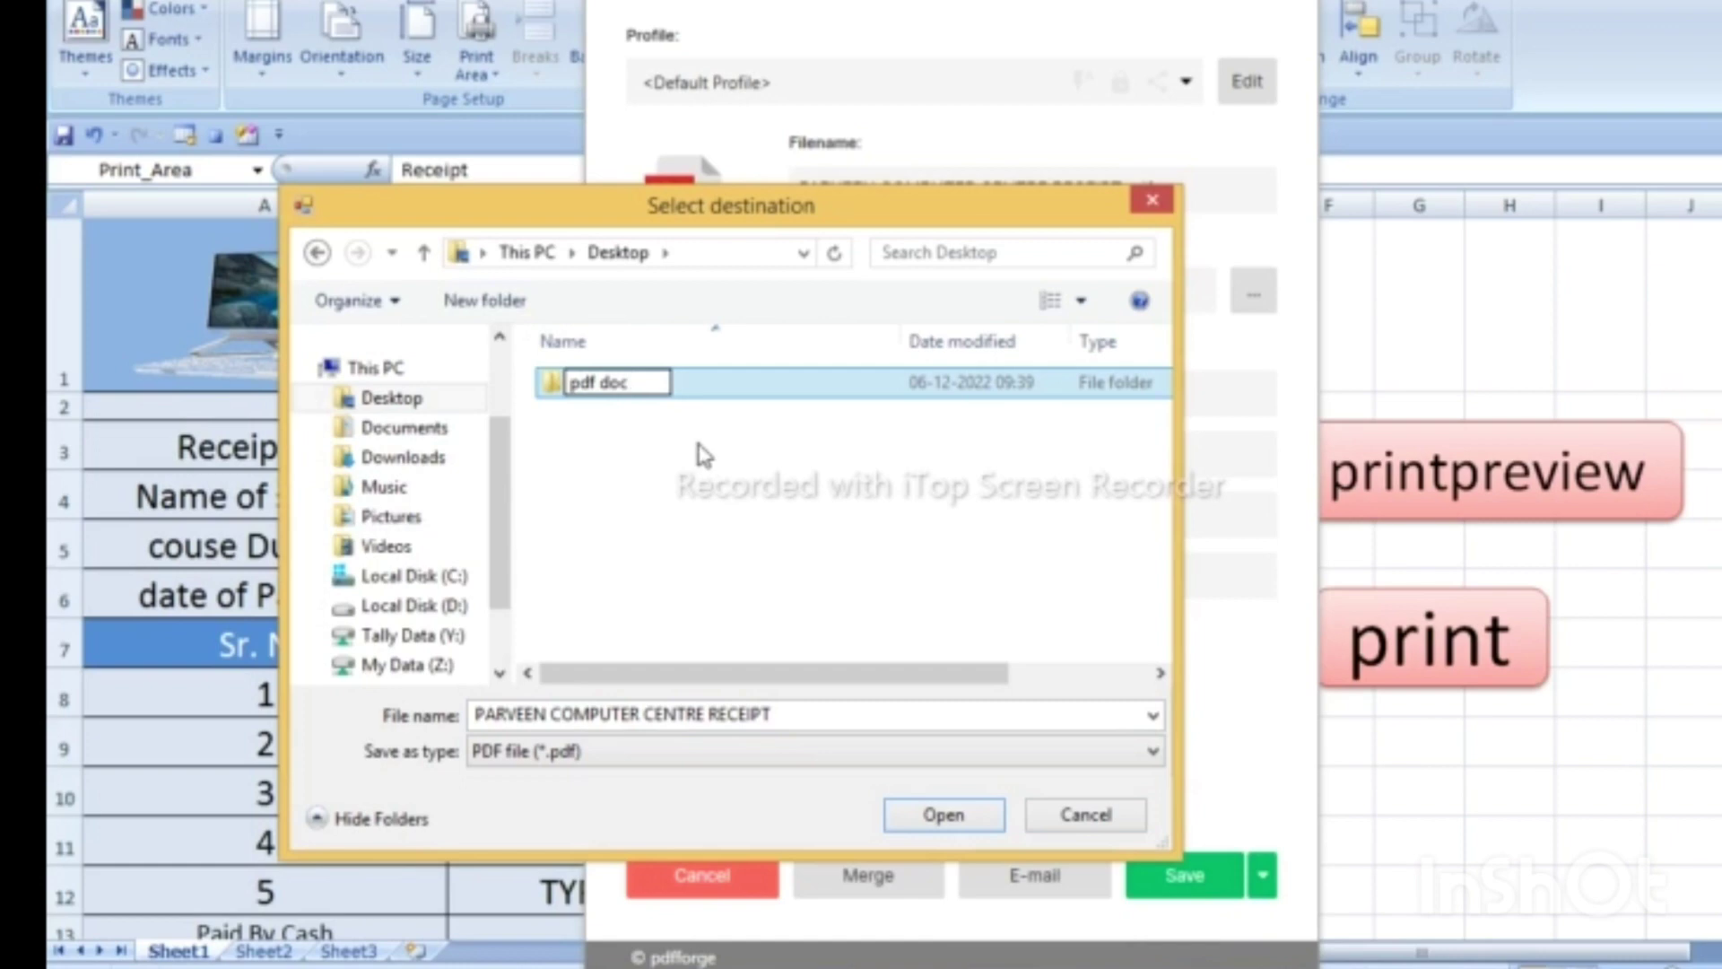
pyautogui.click(704, 455)
pyautogui.doubleClick(557, 384)
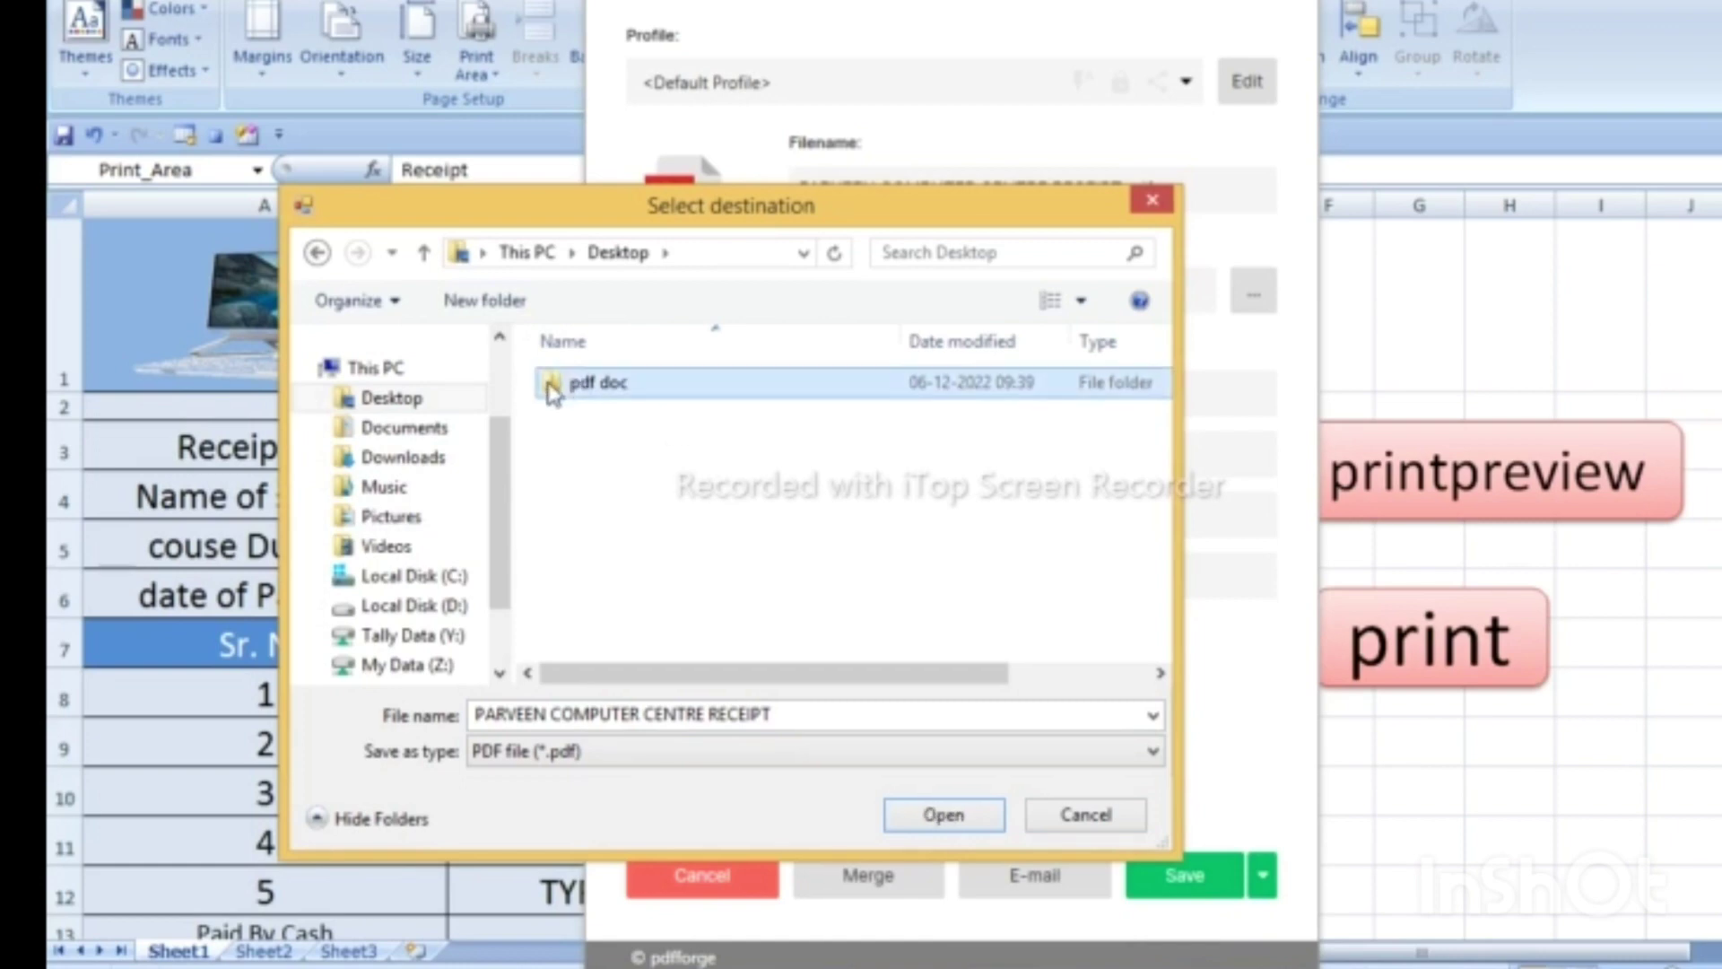
pyautogui.click(944, 814)
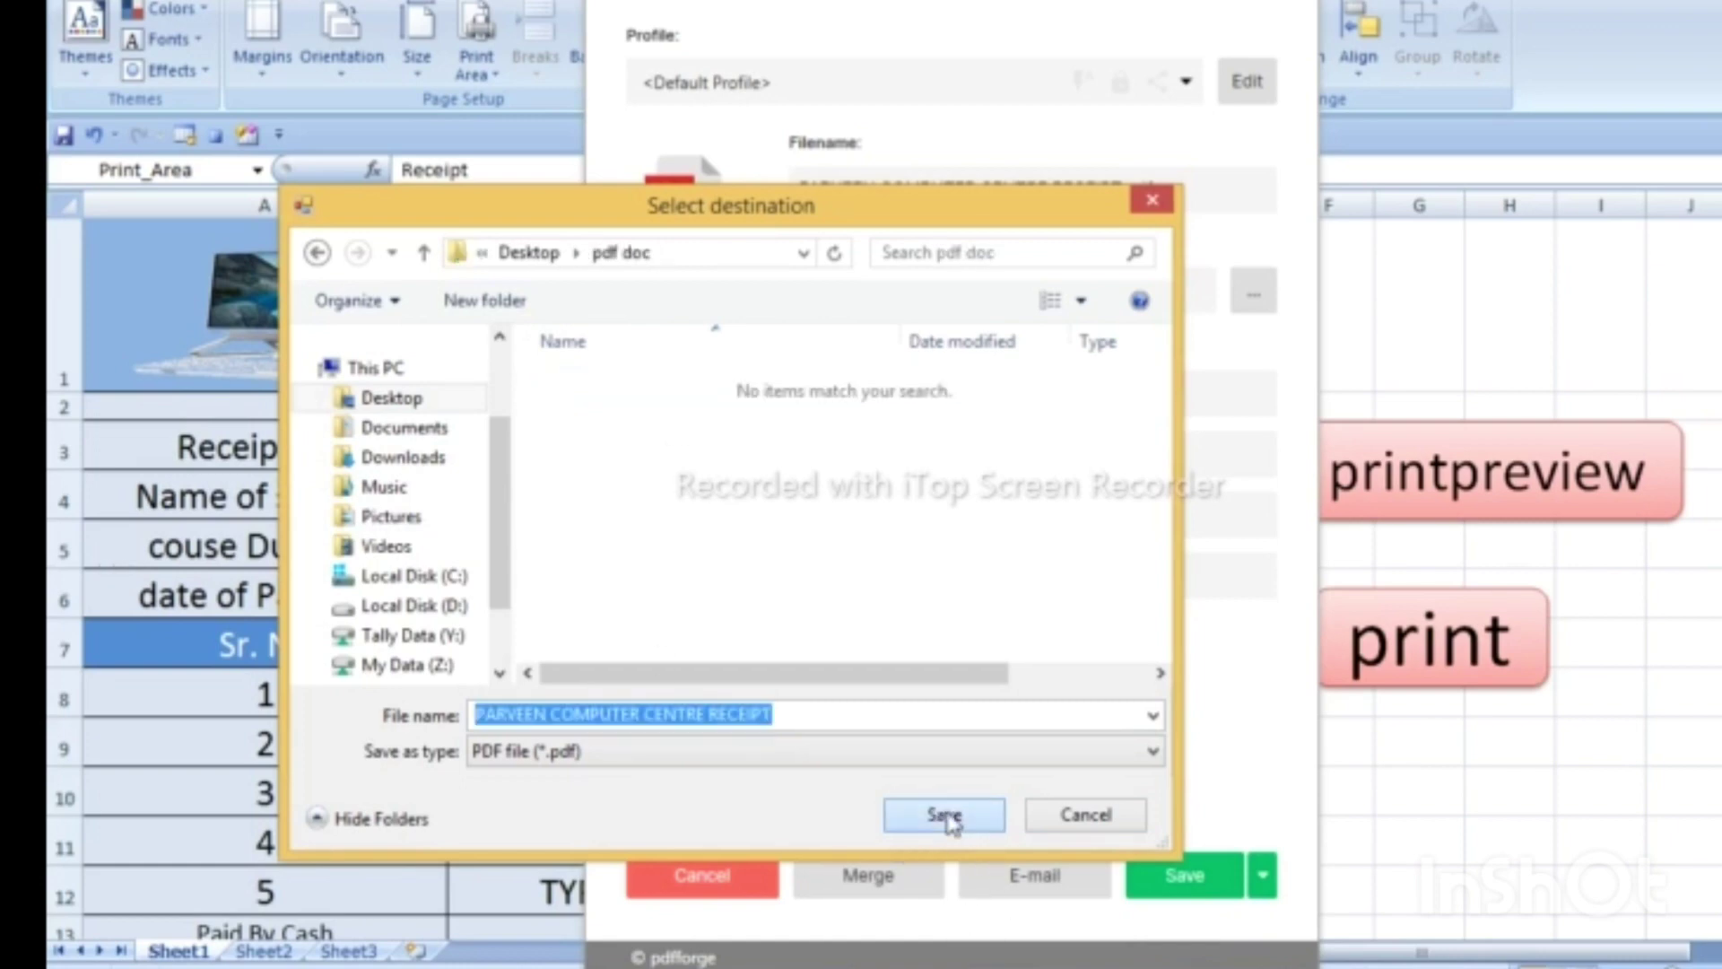
# - Save PARVEEN COMPUTER CENTRE RECEIPT.pdf there and dismiss the PDF Architect install offer
pyautogui.click(1158, 888)
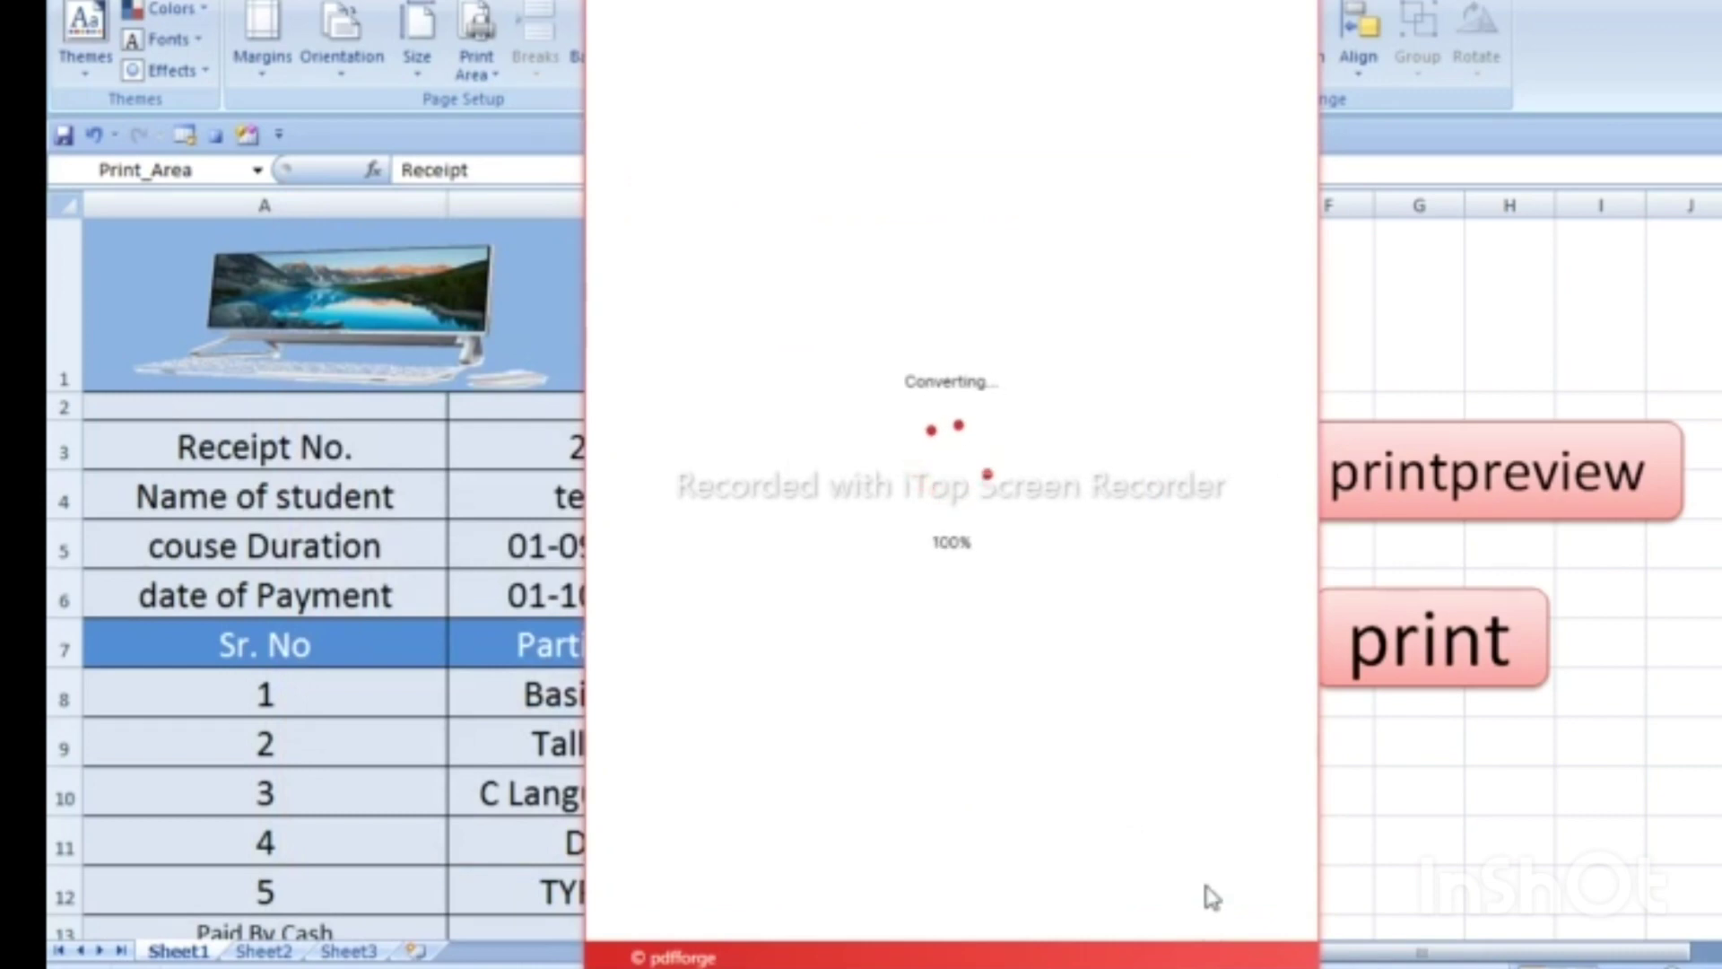
pyautogui.click(1171, 877)
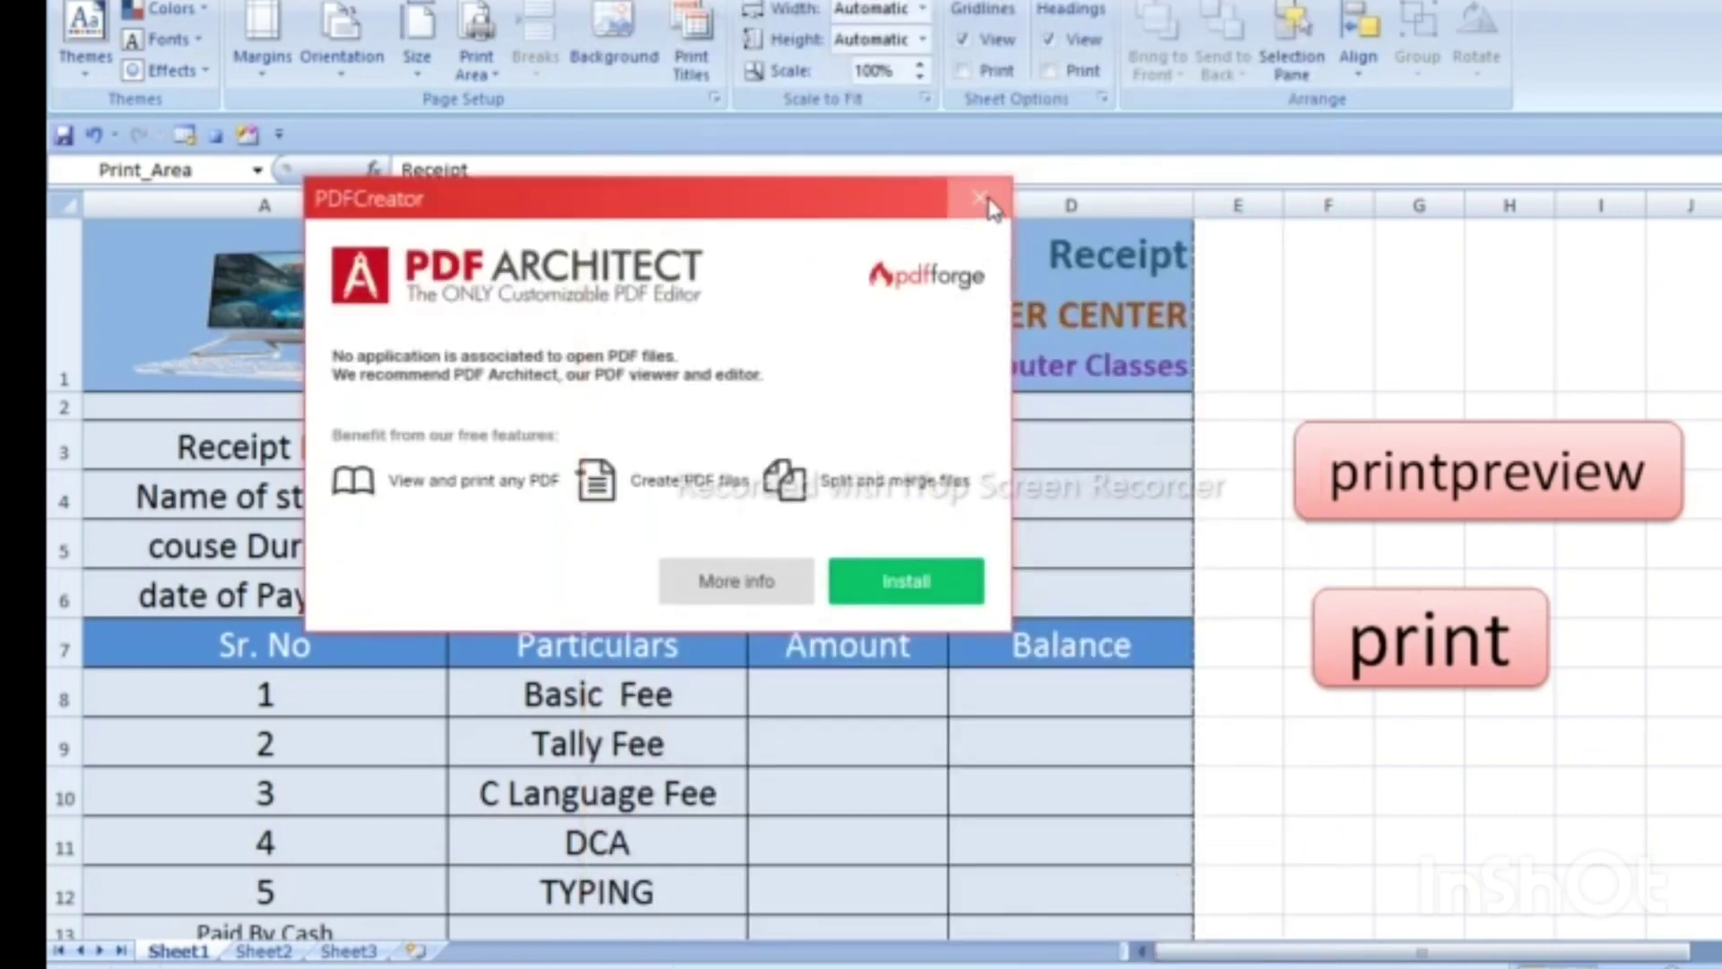
pyautogui.click(981, 198)
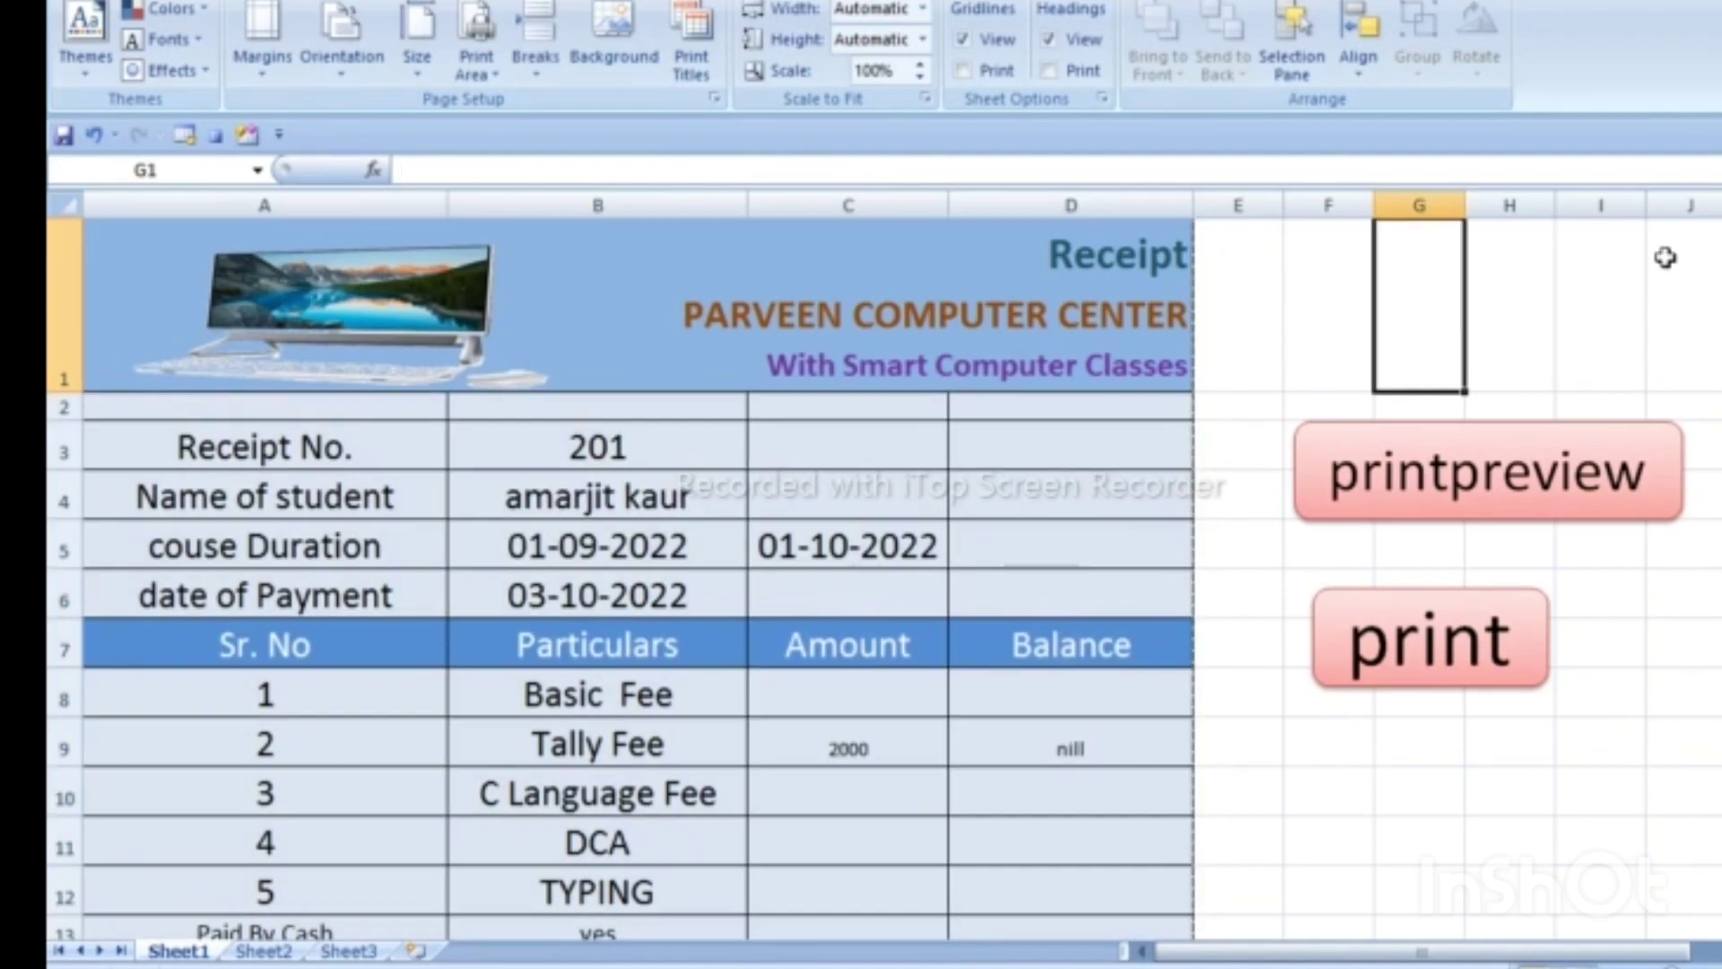
# - Stop the macro recording from the View tab's Macros menu
pyautogui.click(1661, 258)
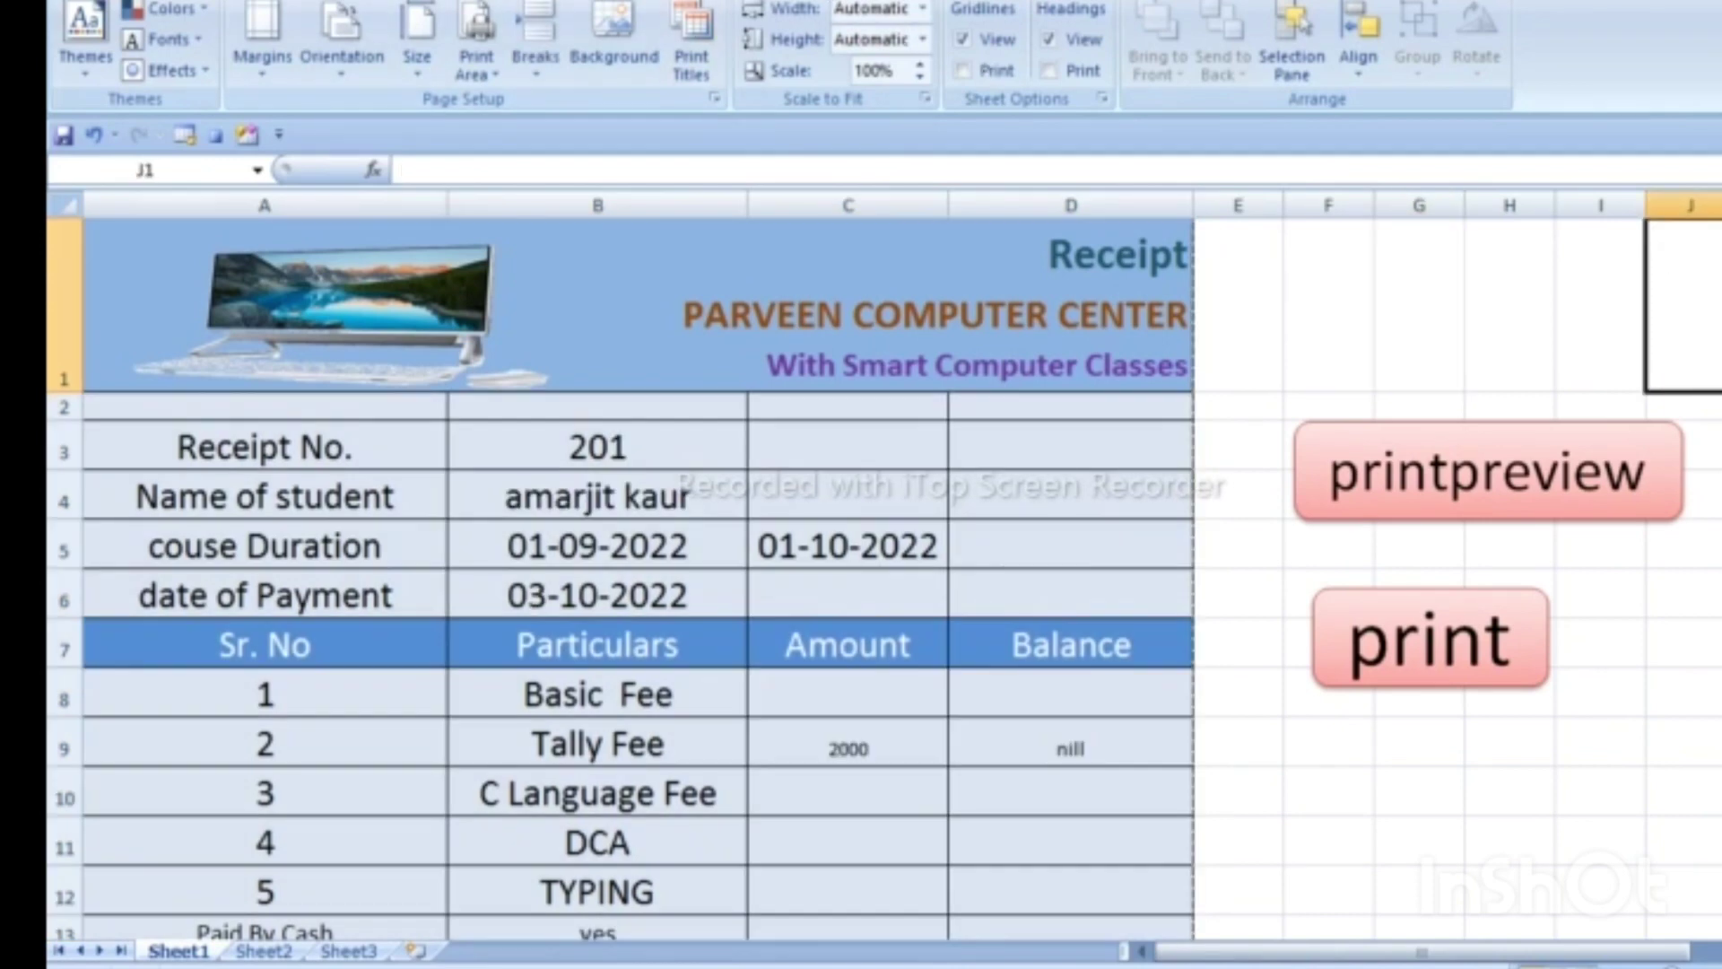
pyautogui.click(709, 2)
pyautogui.click(1631, 63)
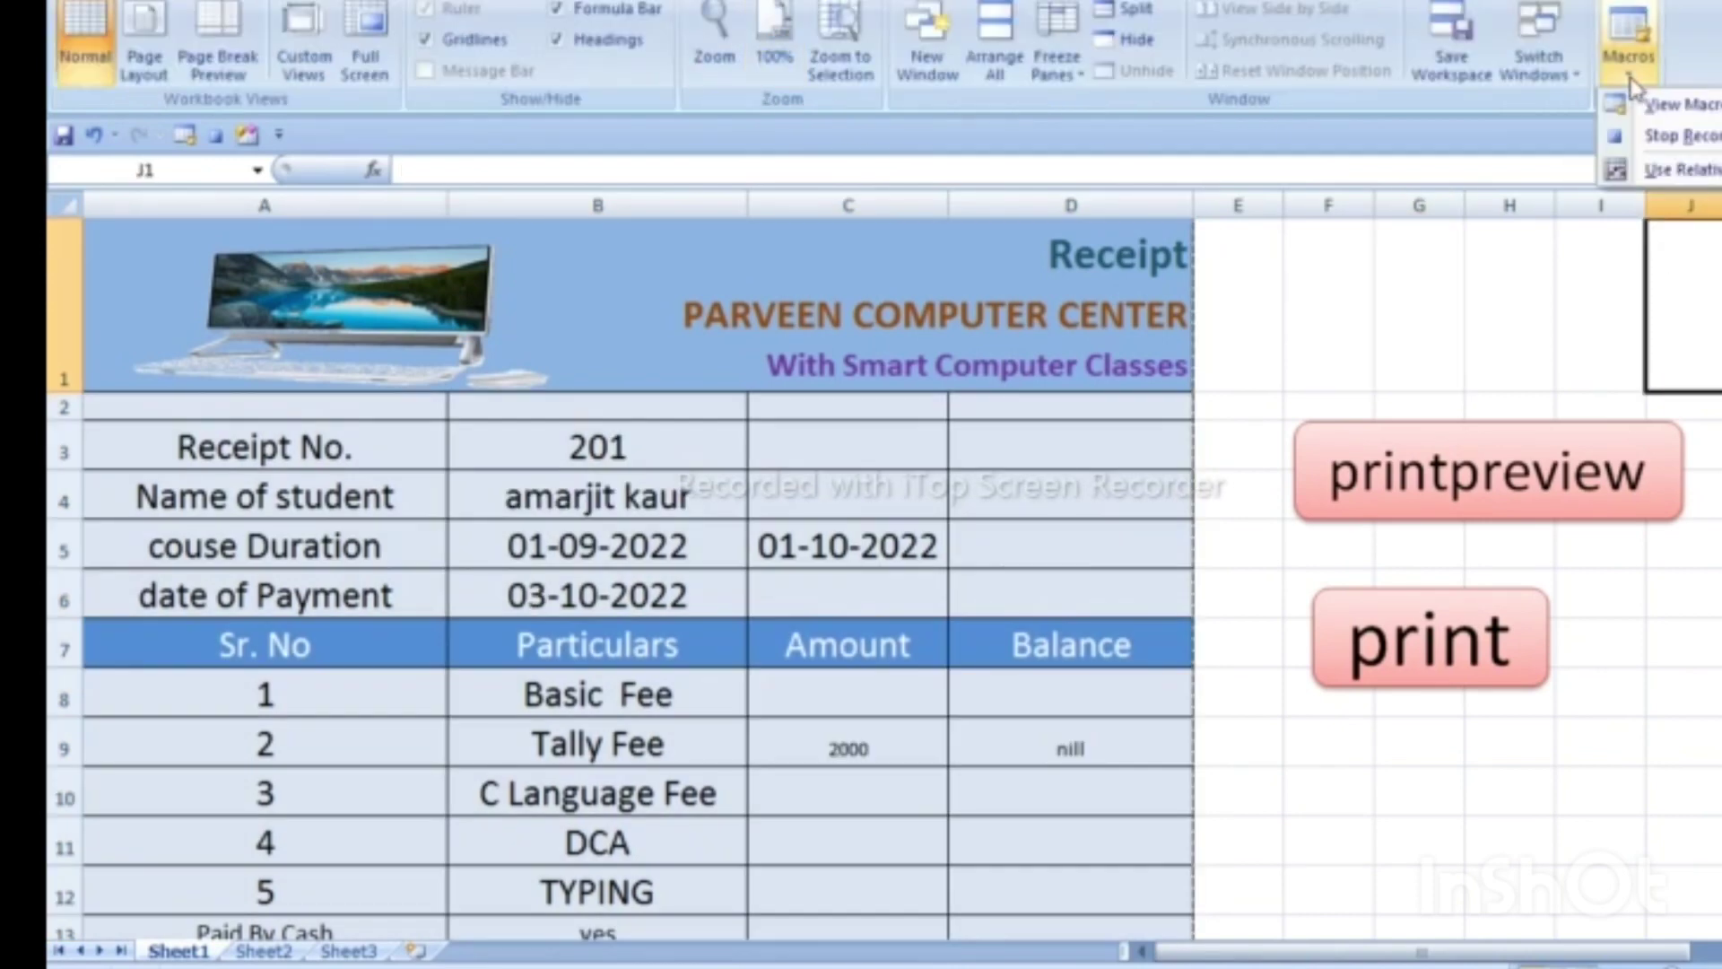
pyautogui.click(1662, 137)
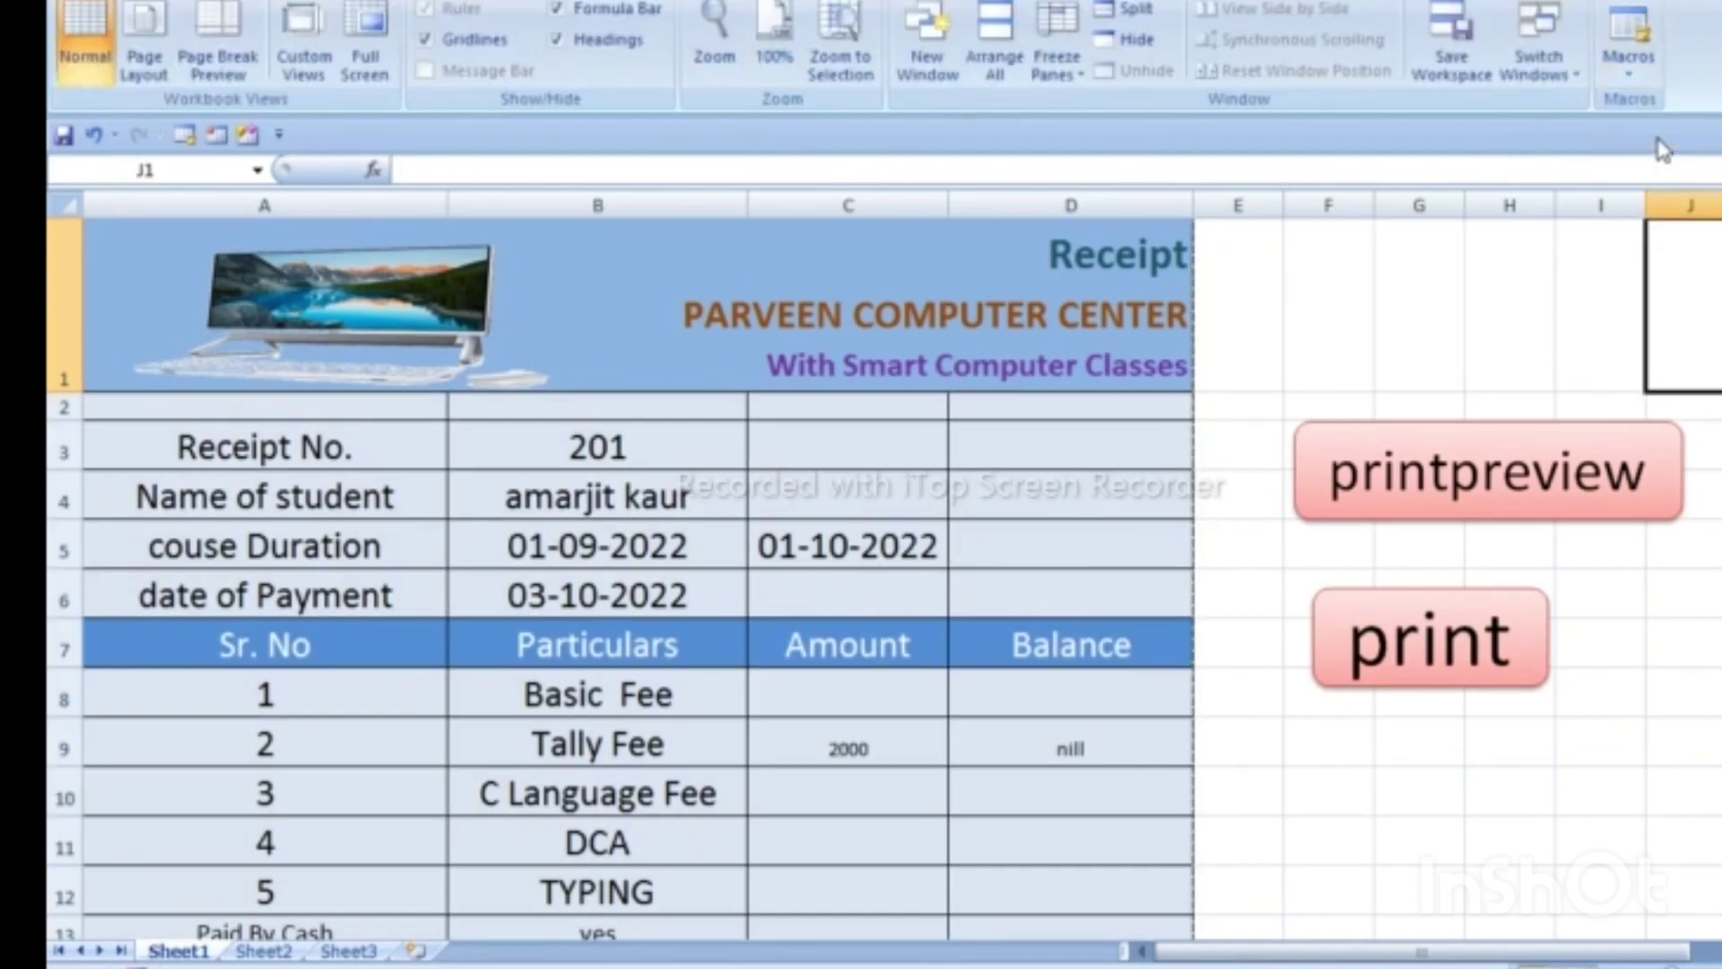
# - Run the printpreview button to preview receipt 201, then close the preview
pyautogui.click(1715, 614)
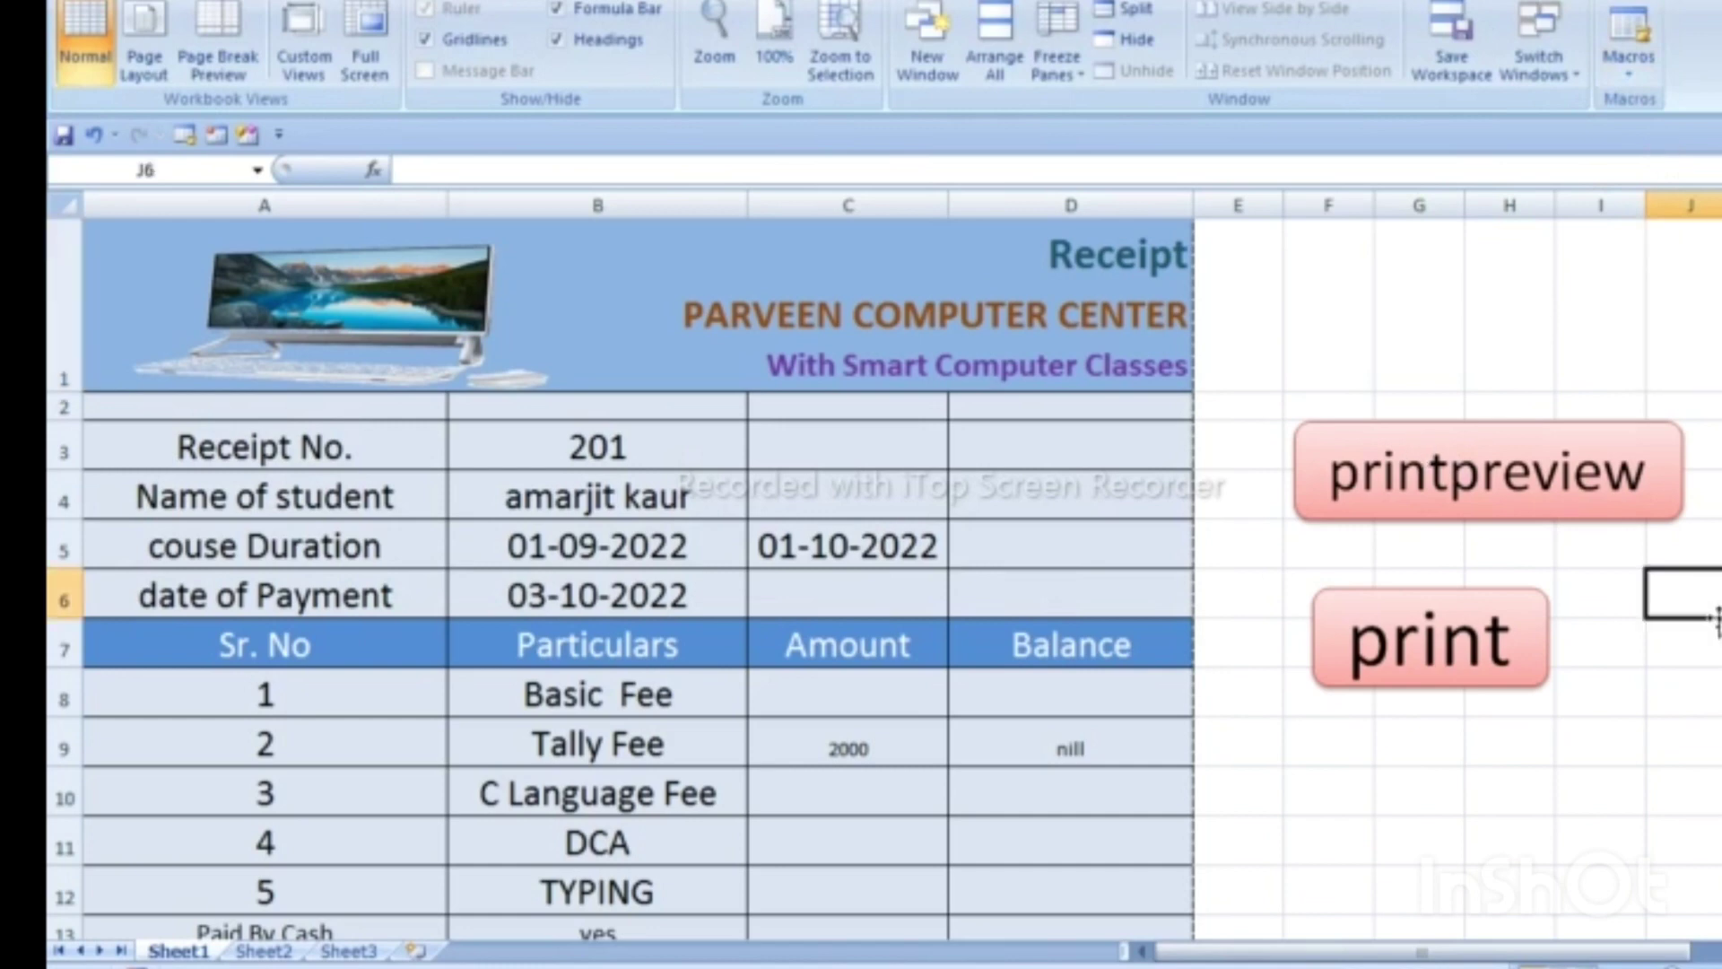
pyautogui.click(1458, 484)
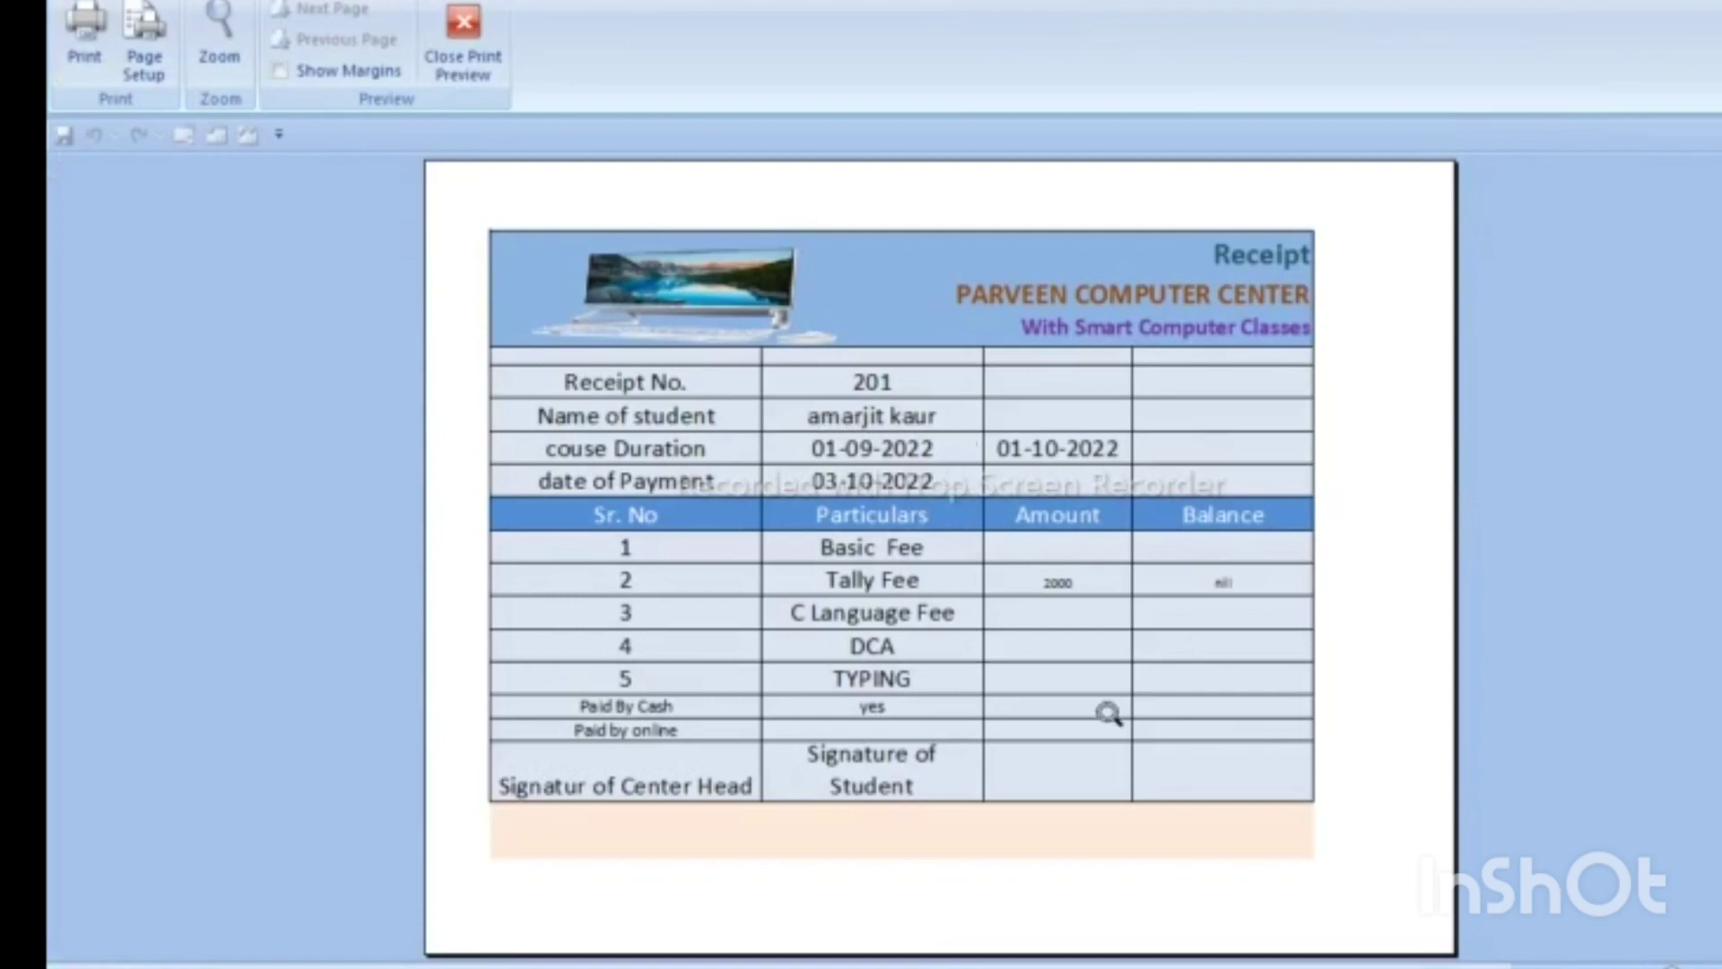
pyautogui.click(465, 50)
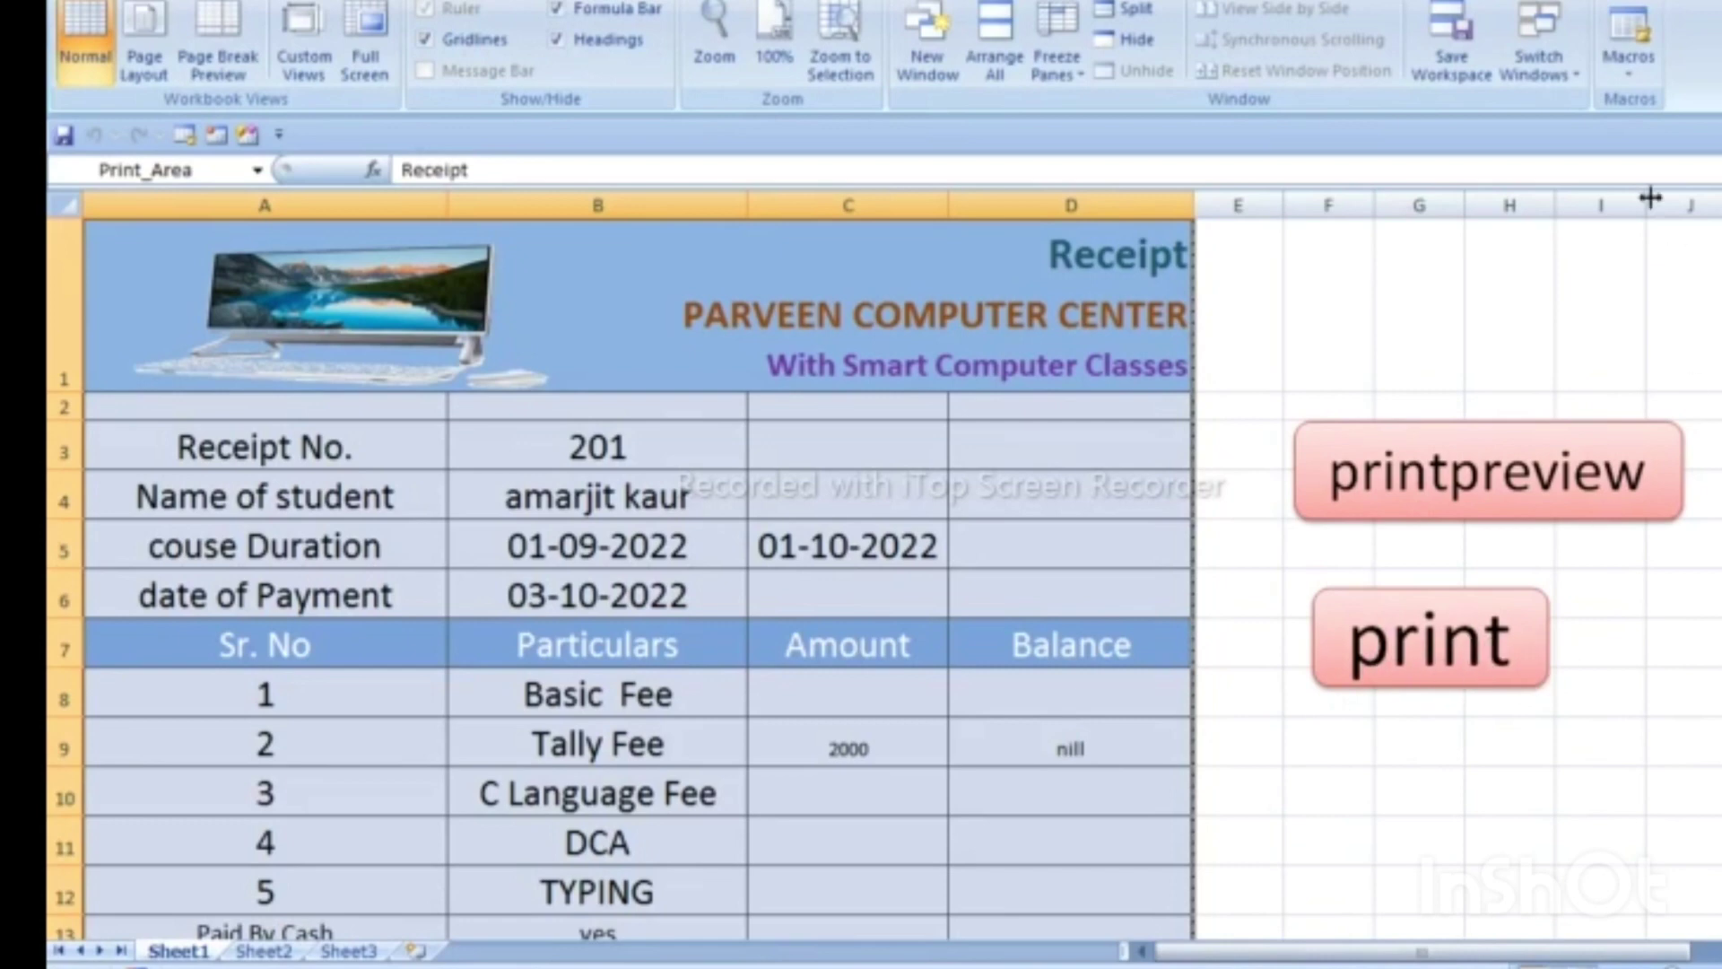
# - Open the printdoc macro for editing, then close the preview and return to the sheet
pyautogui.click(1642, 82)
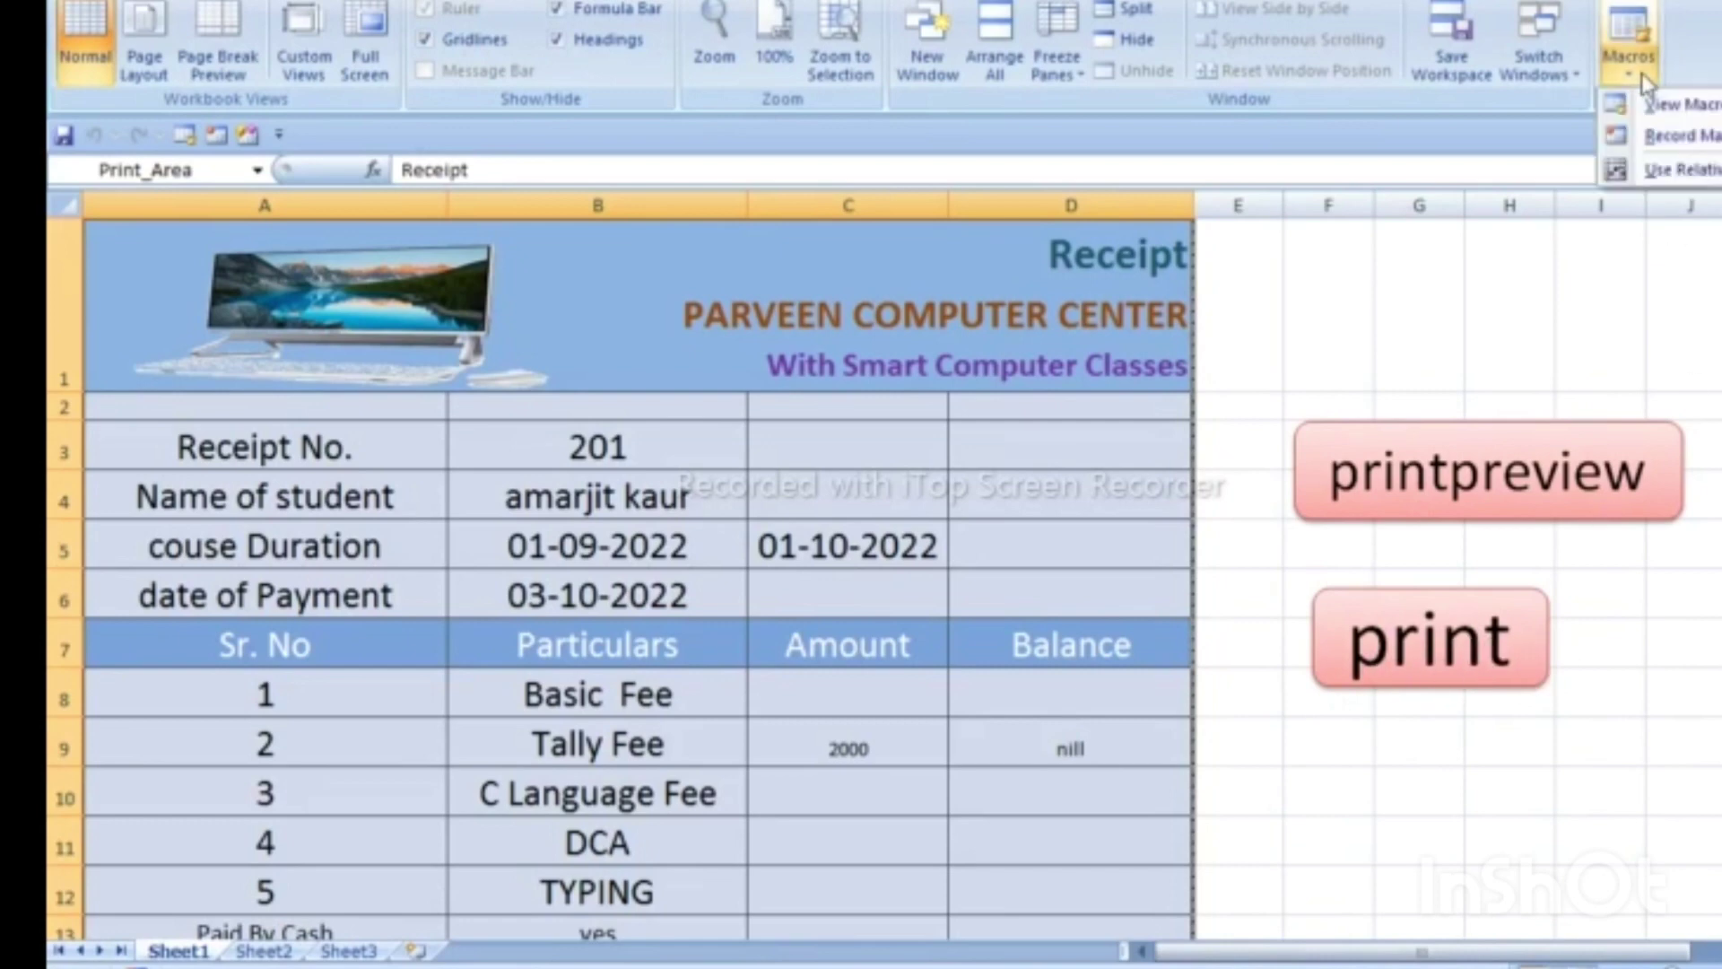
pyautogui.click(1684, 106)
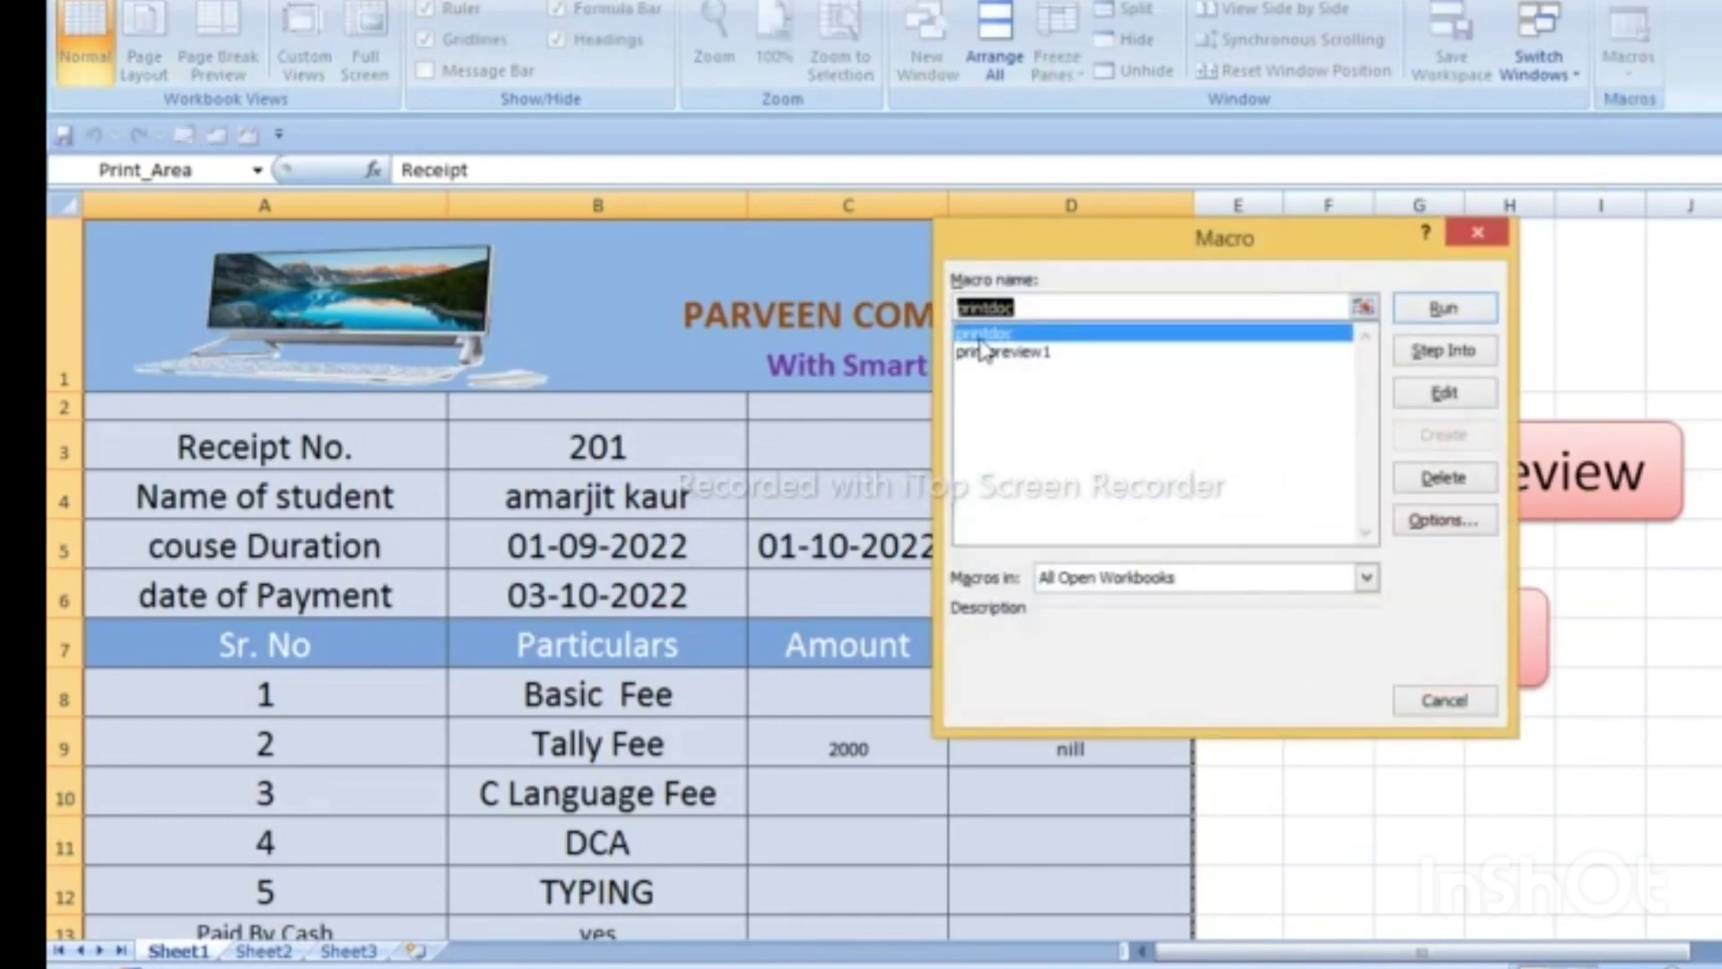
pyautogui.click(1445, 395)
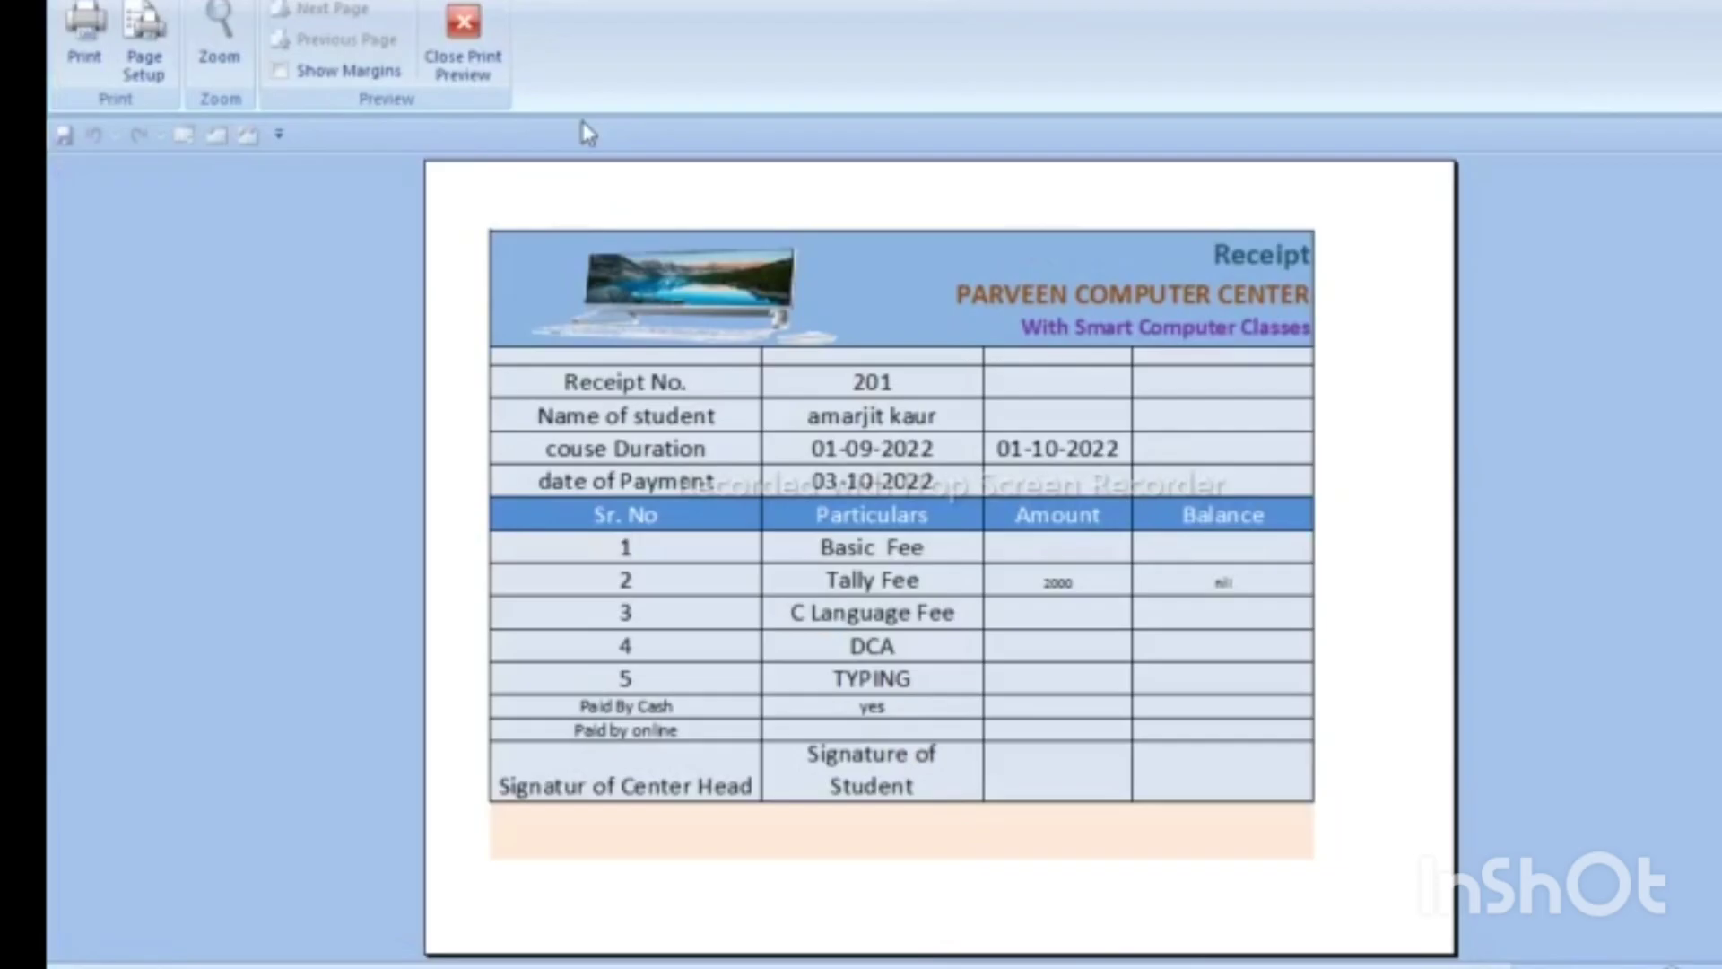
pyautogui.click(461, 32)
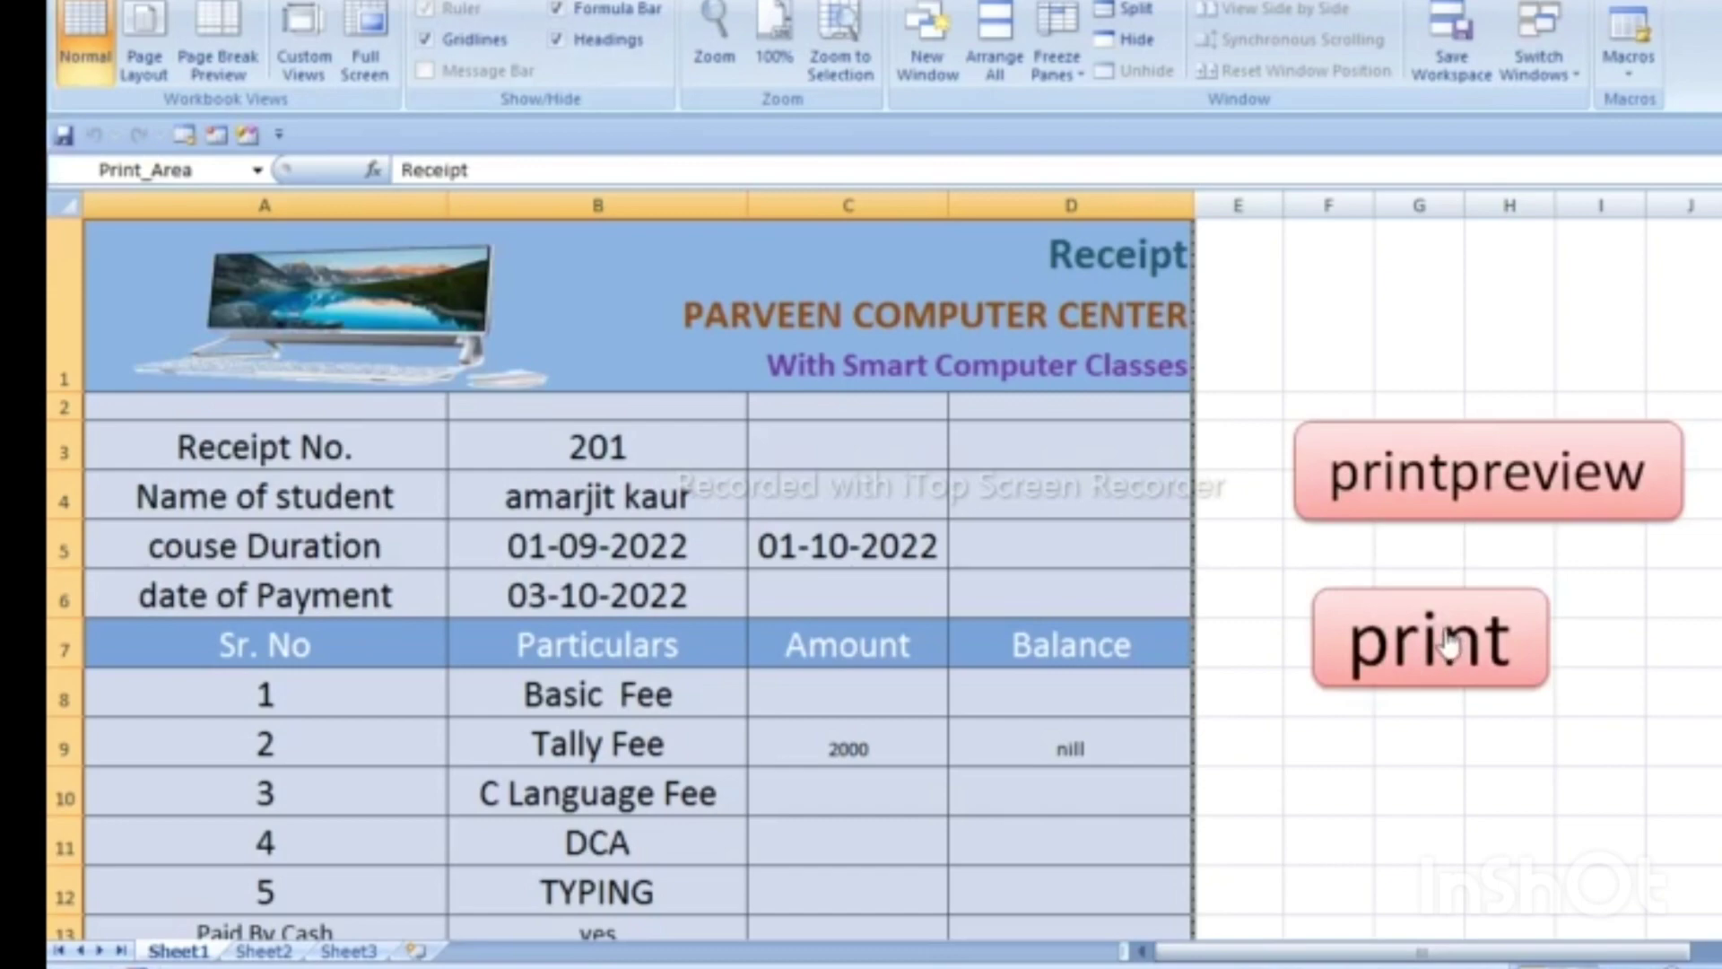